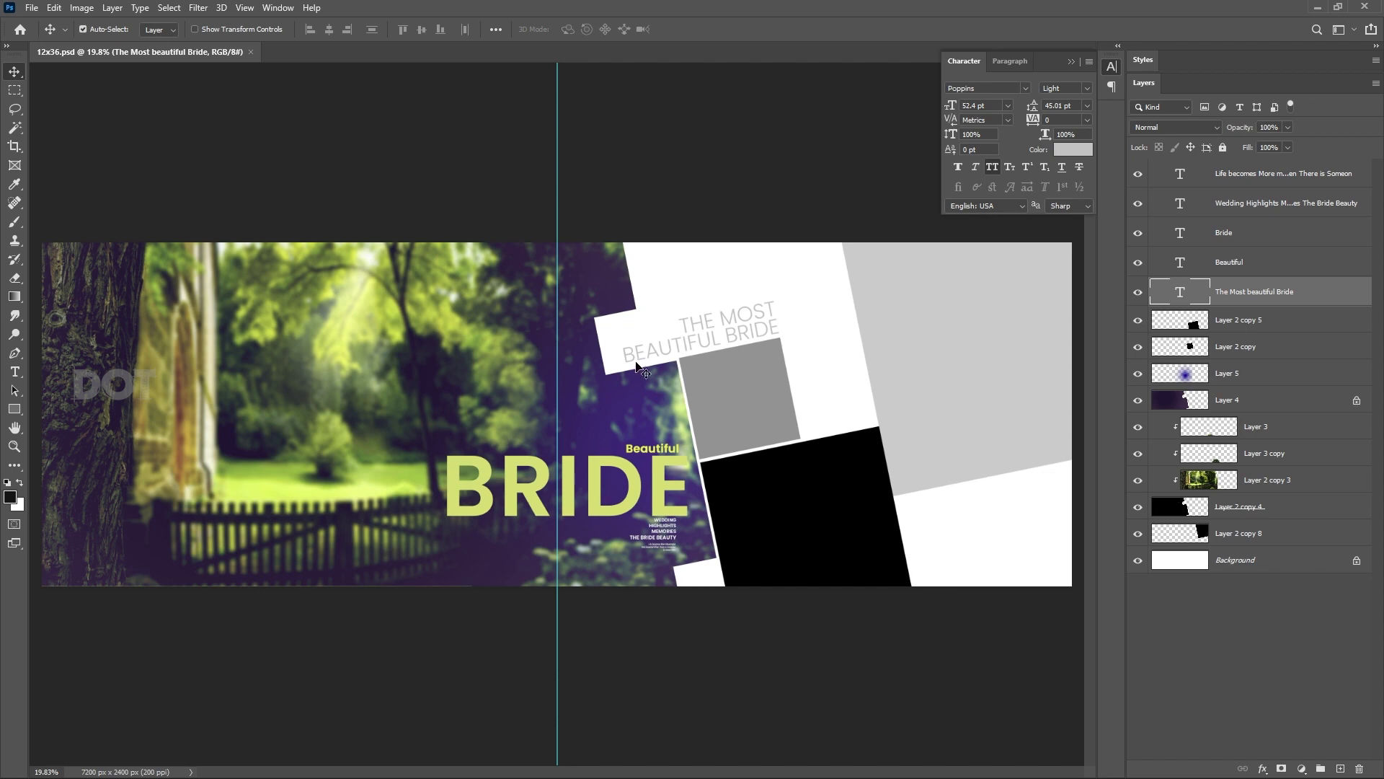
Check the album spread's width, height and resolution in the Image Size settings using a different width unit.
{"action": "left_click", "coordinate": [83, 9]}
{"action": "left_click", "coordinate": [92, 116]}
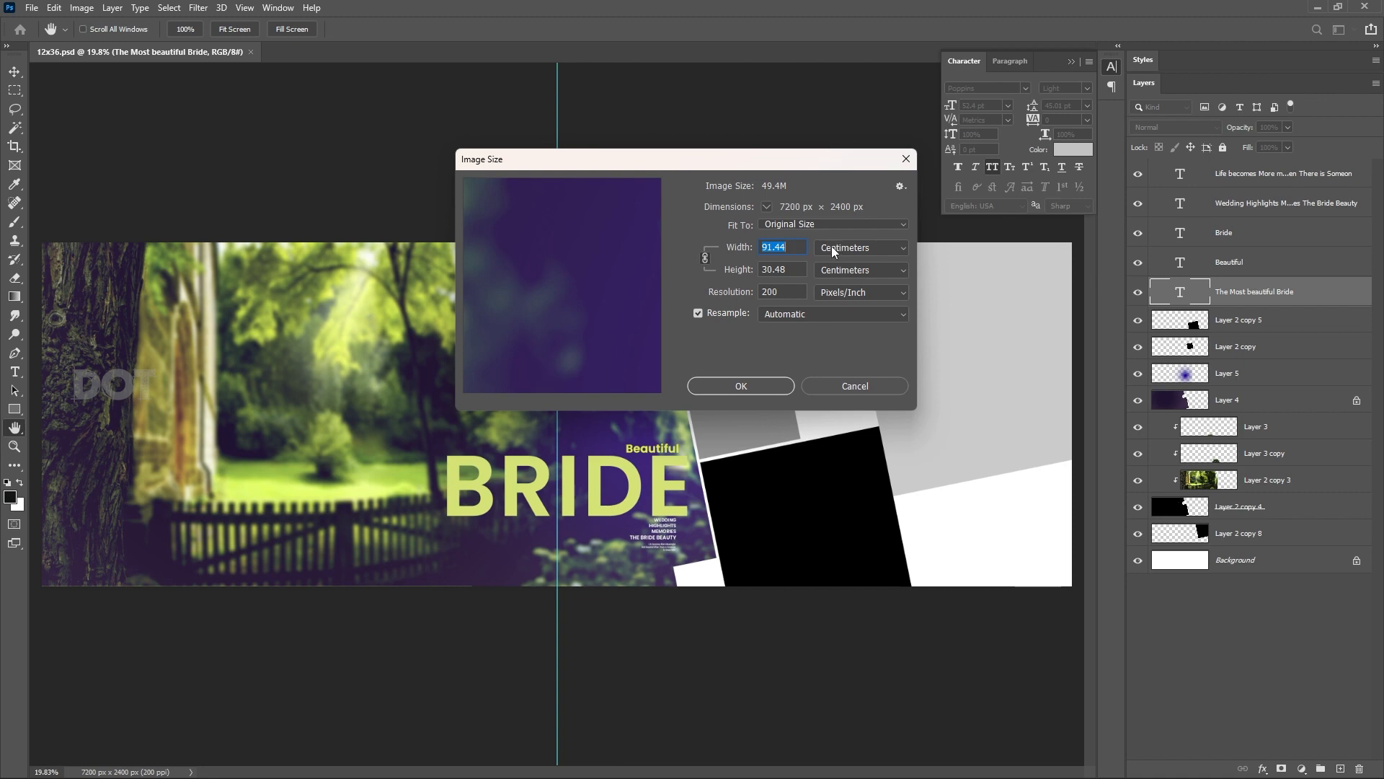
{"action": "left_click", "coordinate": [836, 249]}
{"action": "left_click", "coordinate": [838, 271]}
{"action": "left_click", "coordinate": [727, 247]}
{"action": "key", "text": "Tab"}
{"action": "key", "text": "Tab"}
{"action": "left_click", "coordinate": [767, 383]}
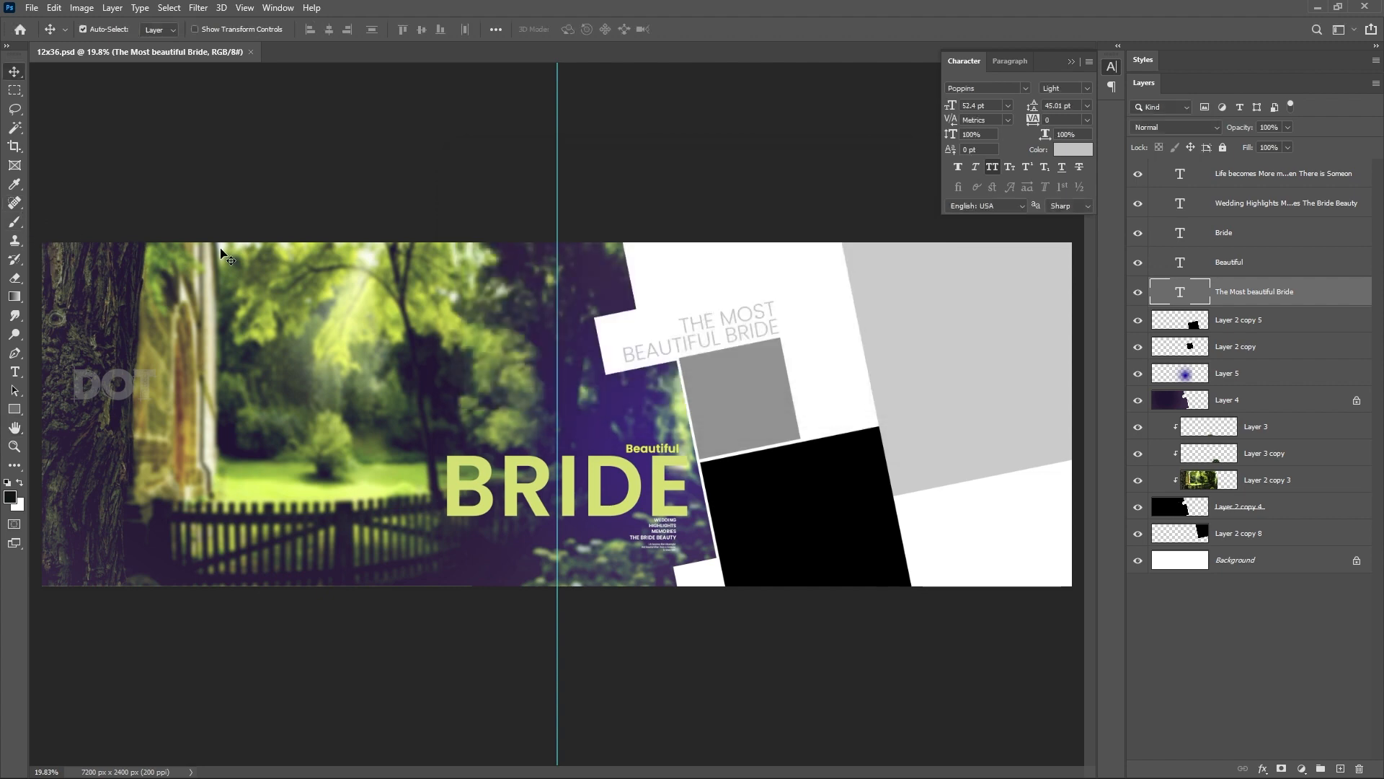
Show the rulers, and place a trial vertical guide left of the existing centre guide and remove it again.
{"action": "key", "text": "ctrl+r"}
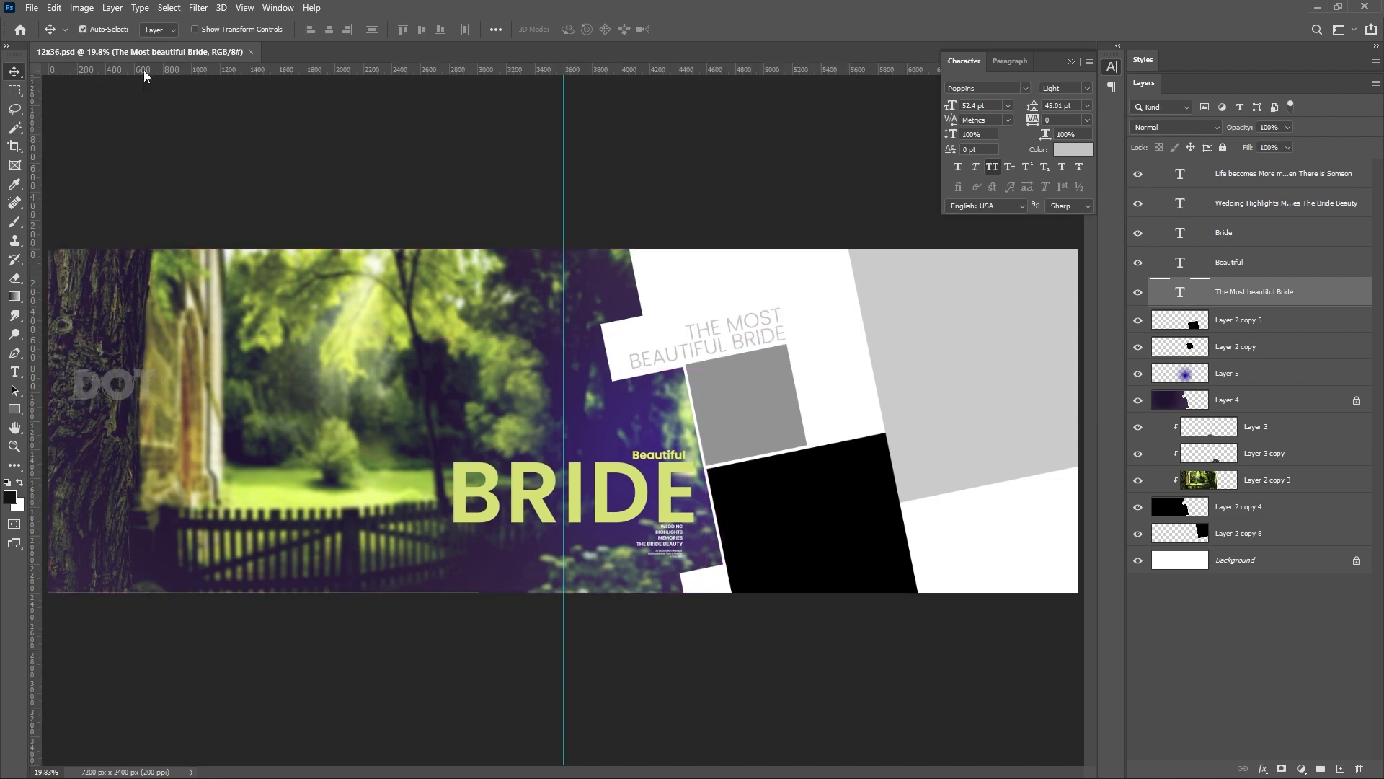
{"action": "left_click_drag", "start_coordinate": [34, 196], "coordinate": [445, 320]}
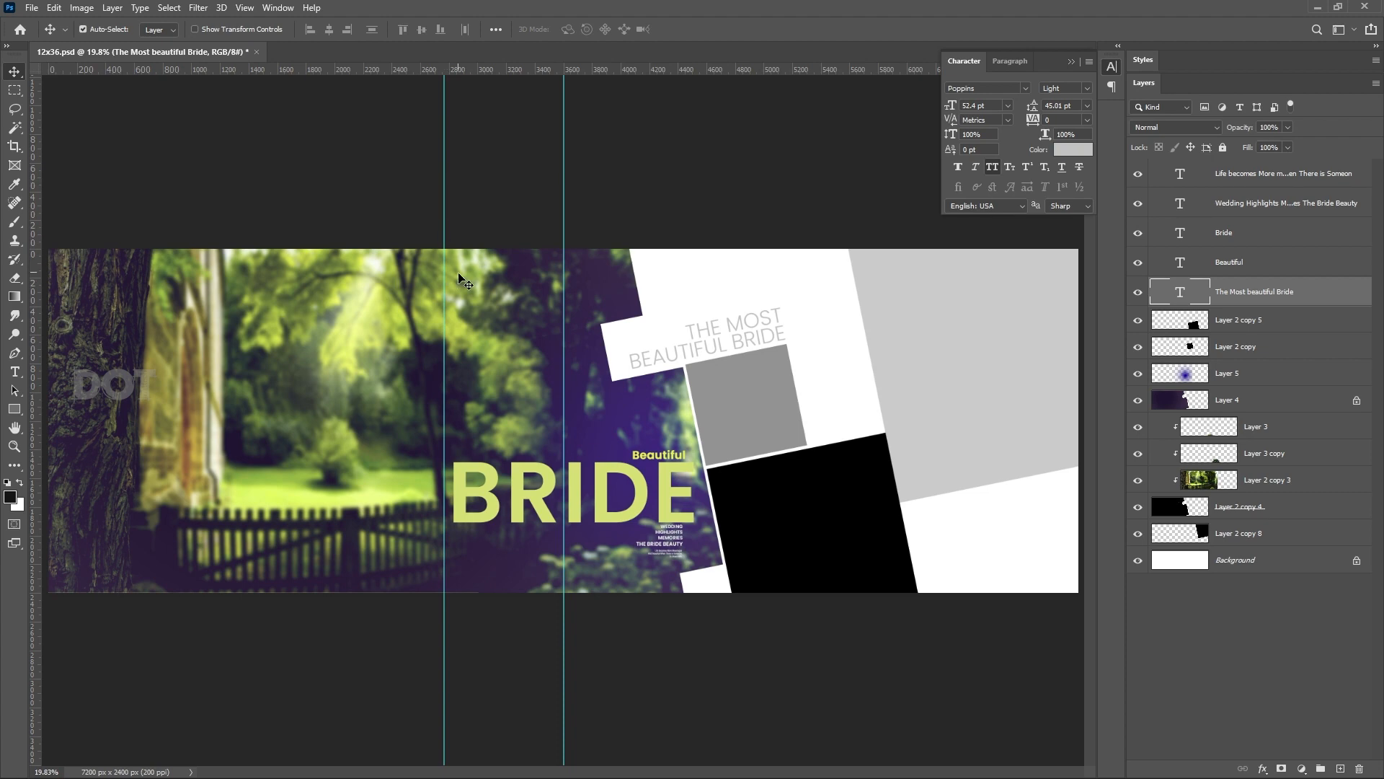
{"action": "left_click_drag", "start_coordinate": [444, 249], "coordinate": [433, 66]}
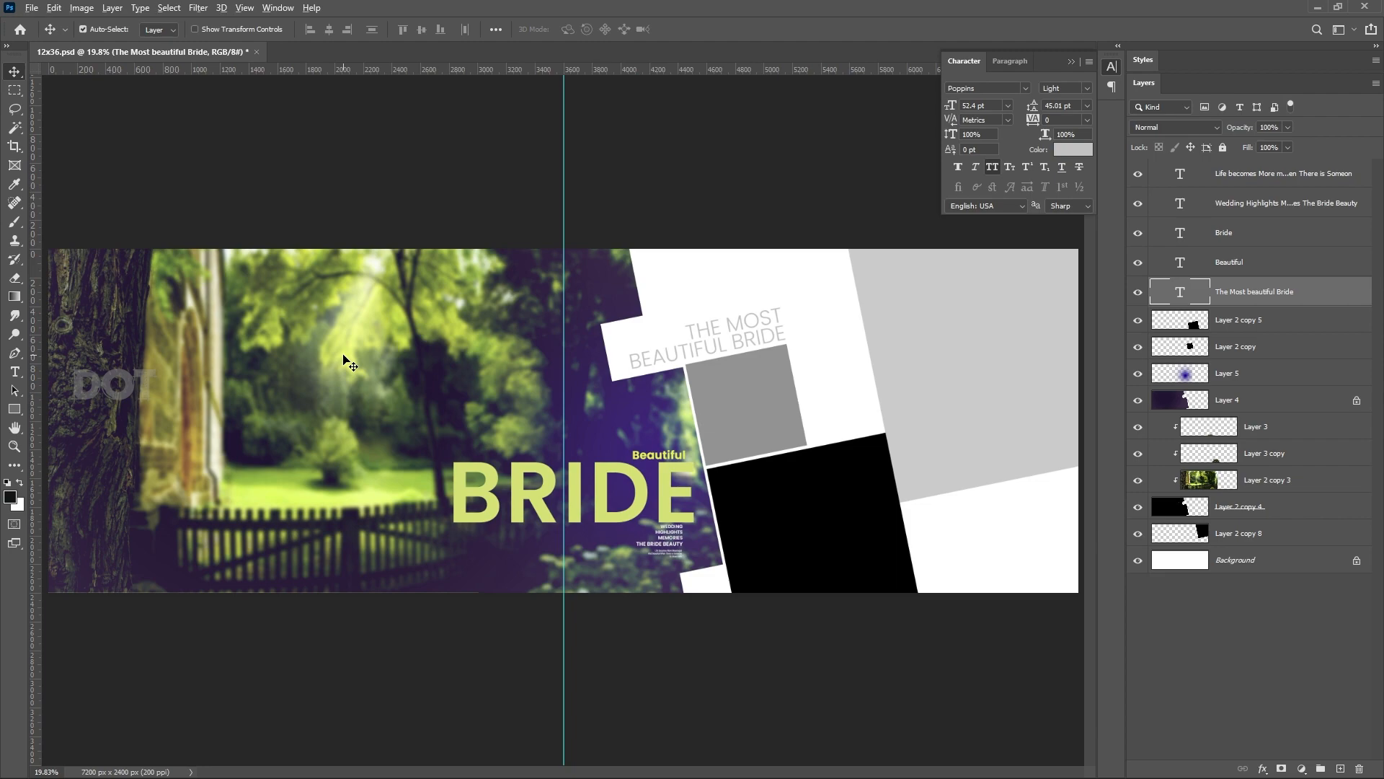
Open indian-bride-portrait-traditional-red-sari-with-golden-jewelry.jpg from the Wedding images folder as a separate document in Photoshop.
{"action": "key", "text": "alt+Tab"}
{"action": "scroll", "coordinate": [776, 423], "scroll_direction": "down", "scroll_amount": 6}
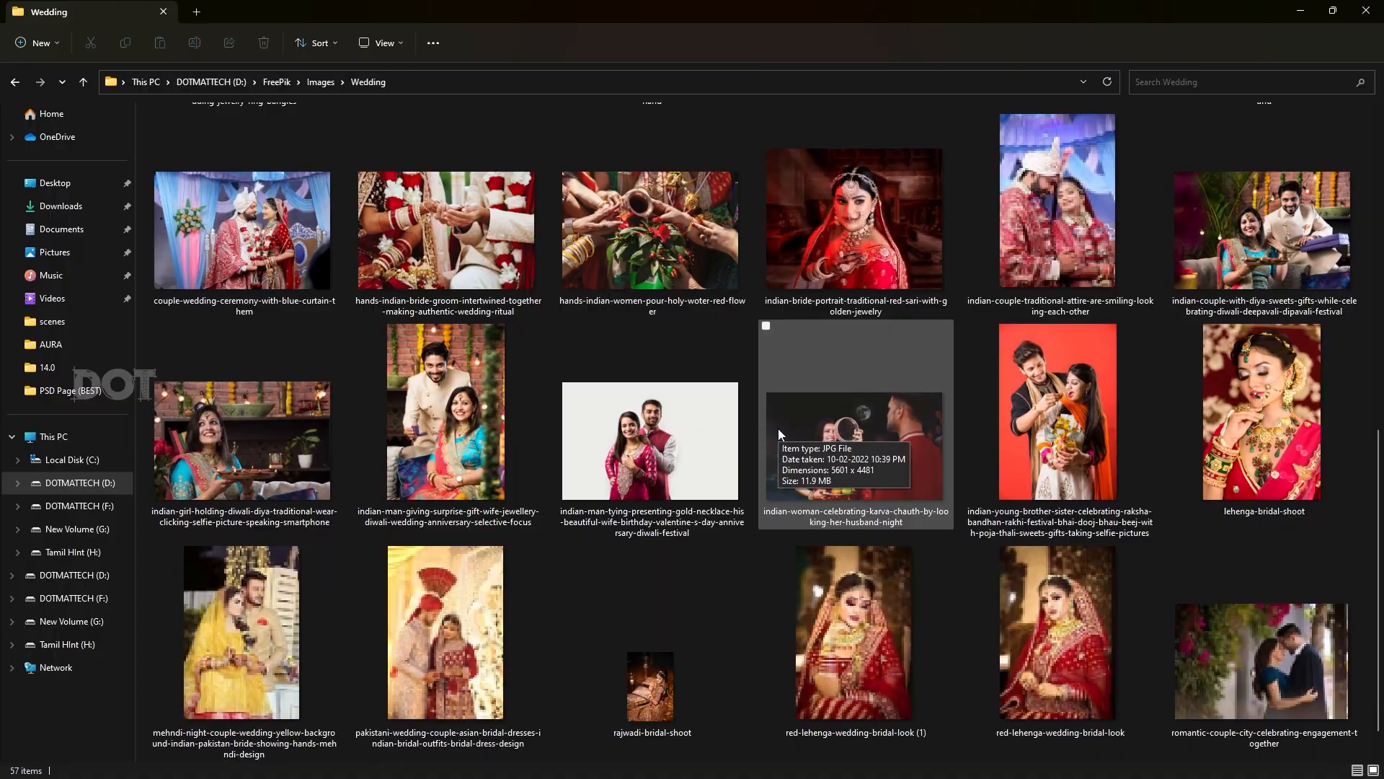
{"action": "key", "text": "alt+Tab"}
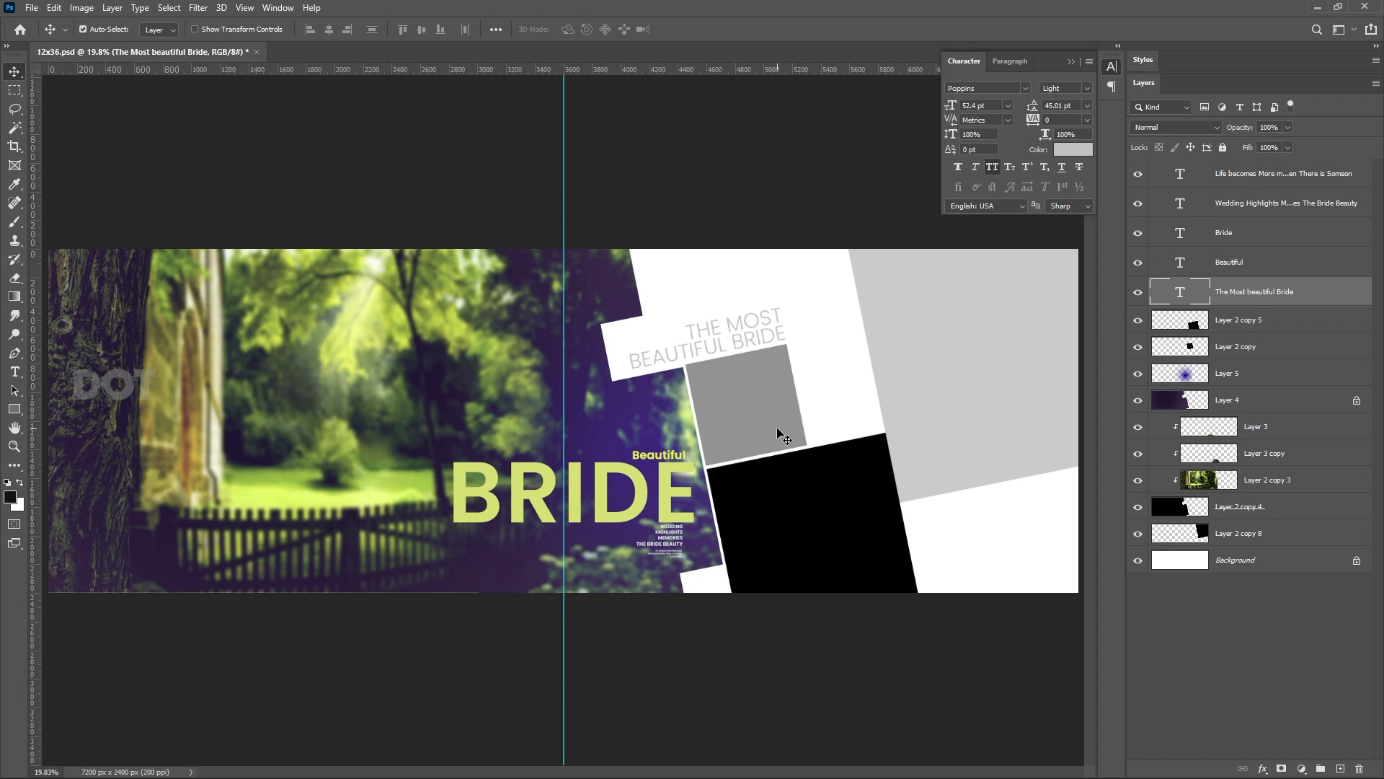
{"action": "key", "text": "alt+Tab"}
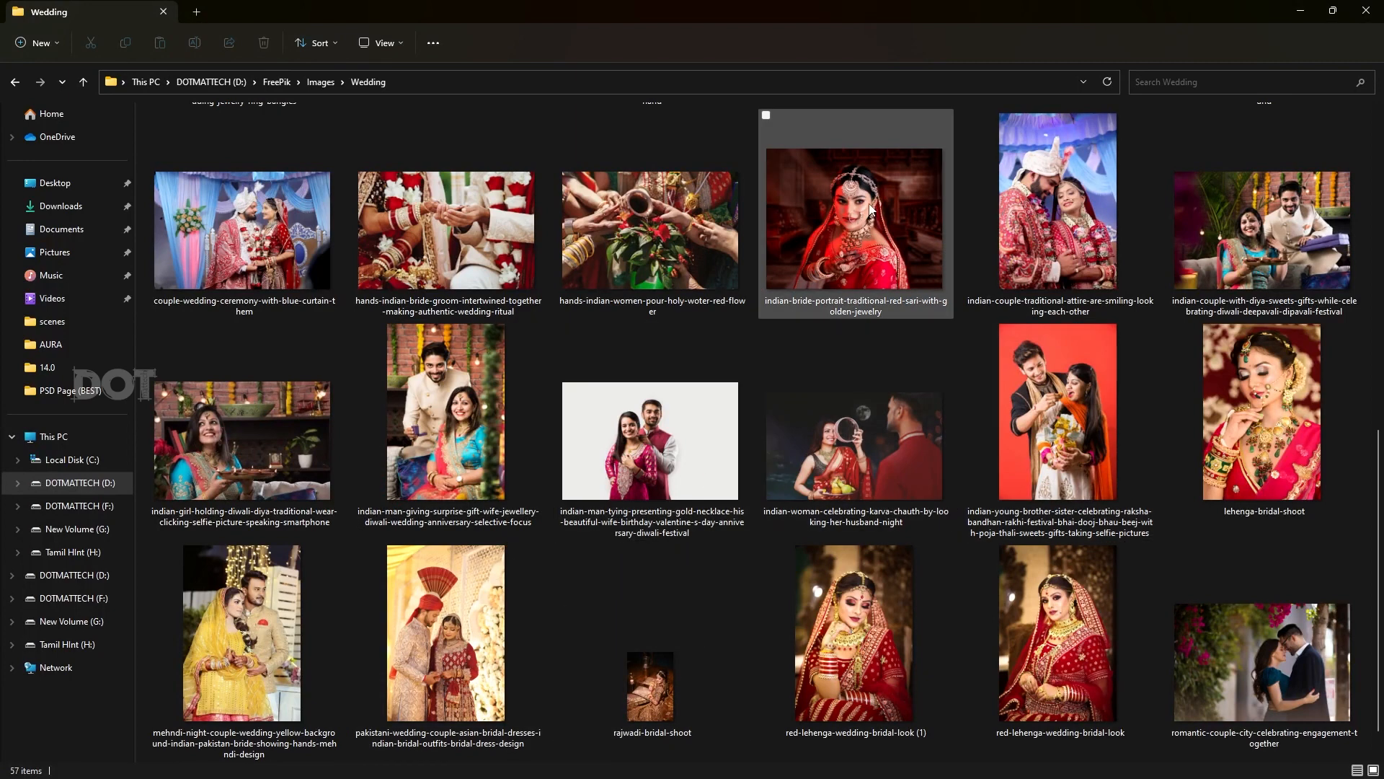
{"action": "key", "text": "alt+Tab"}
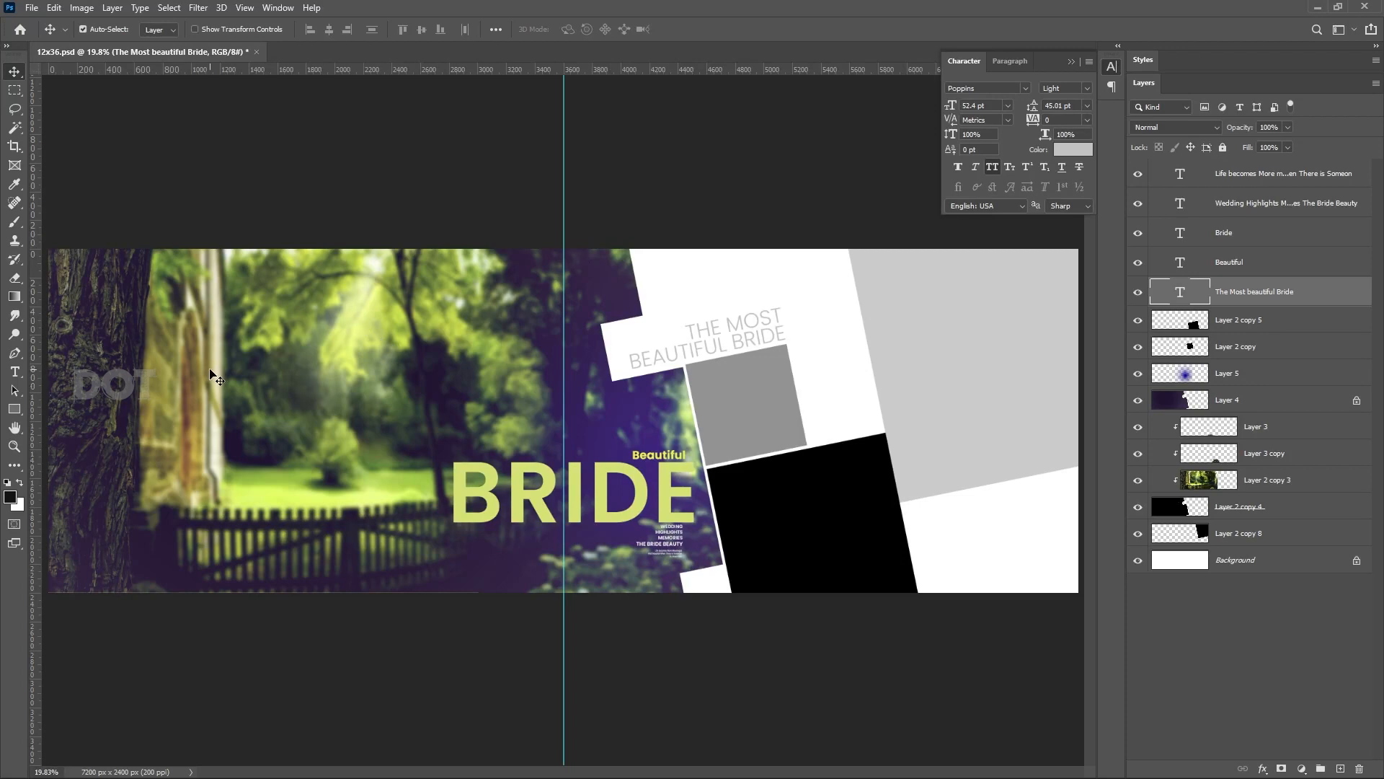
{"action": "key", "text": "alt+Tab"}
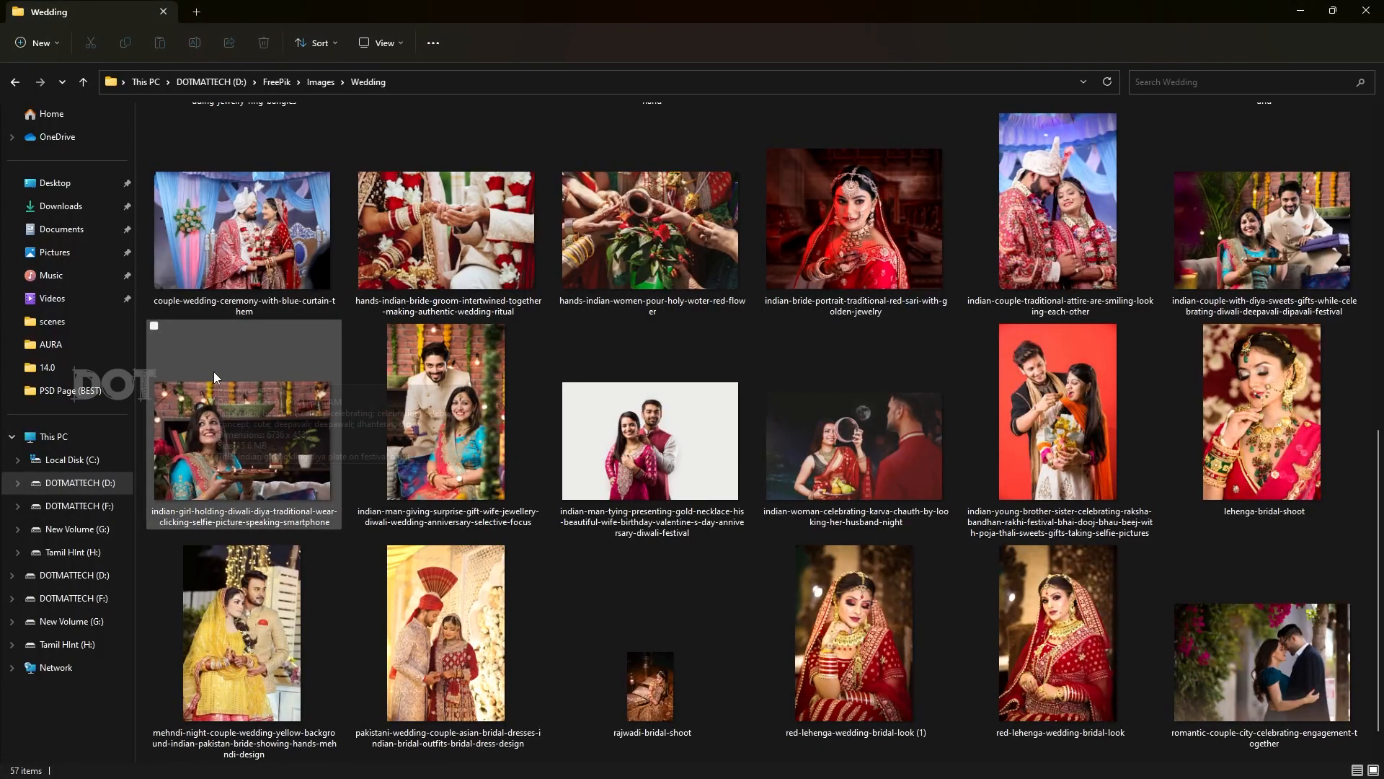
{"action": "left_click", "coordinate": [865, 217]}
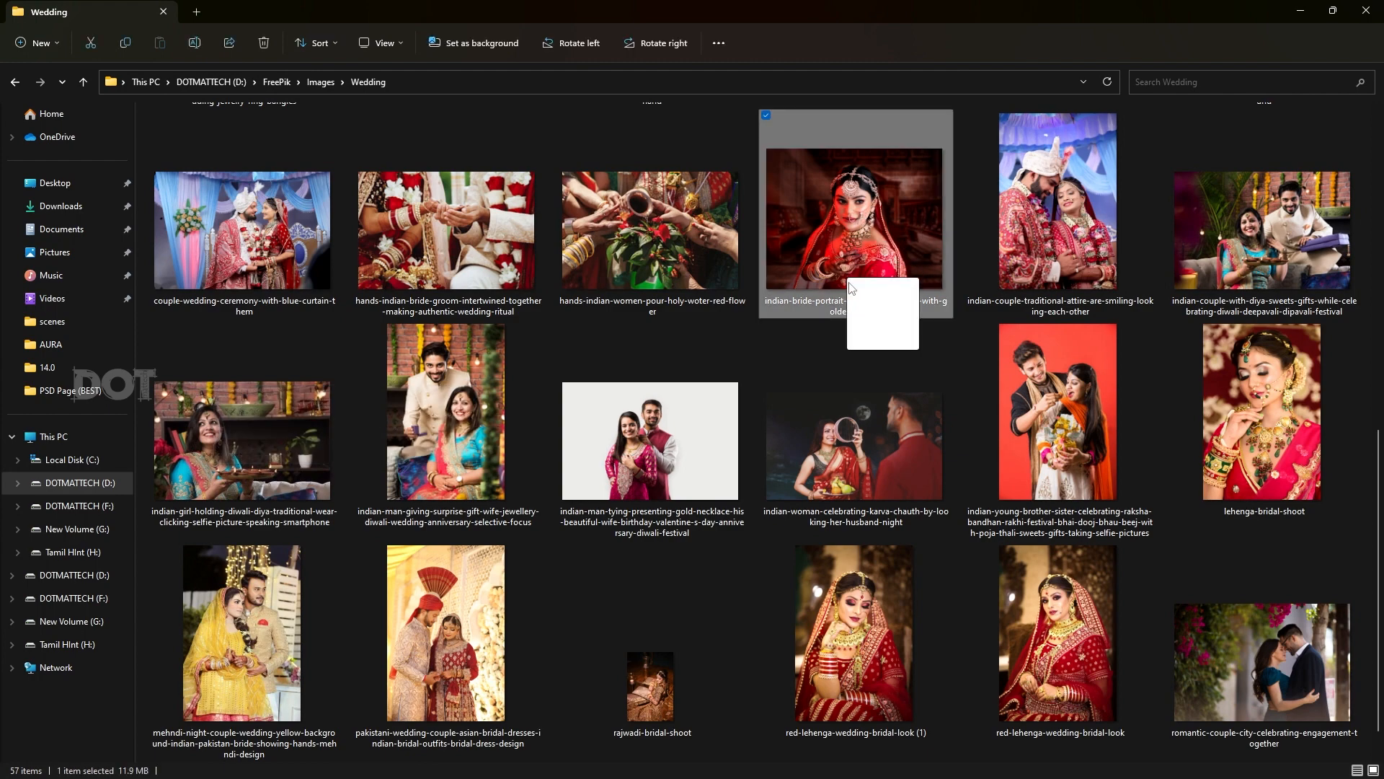
{"action": "left_click_drag", "start_coordinate": [851, 222], "coordinate": [845, 222]}
{"action": "key", "text": "alt+Tab"}
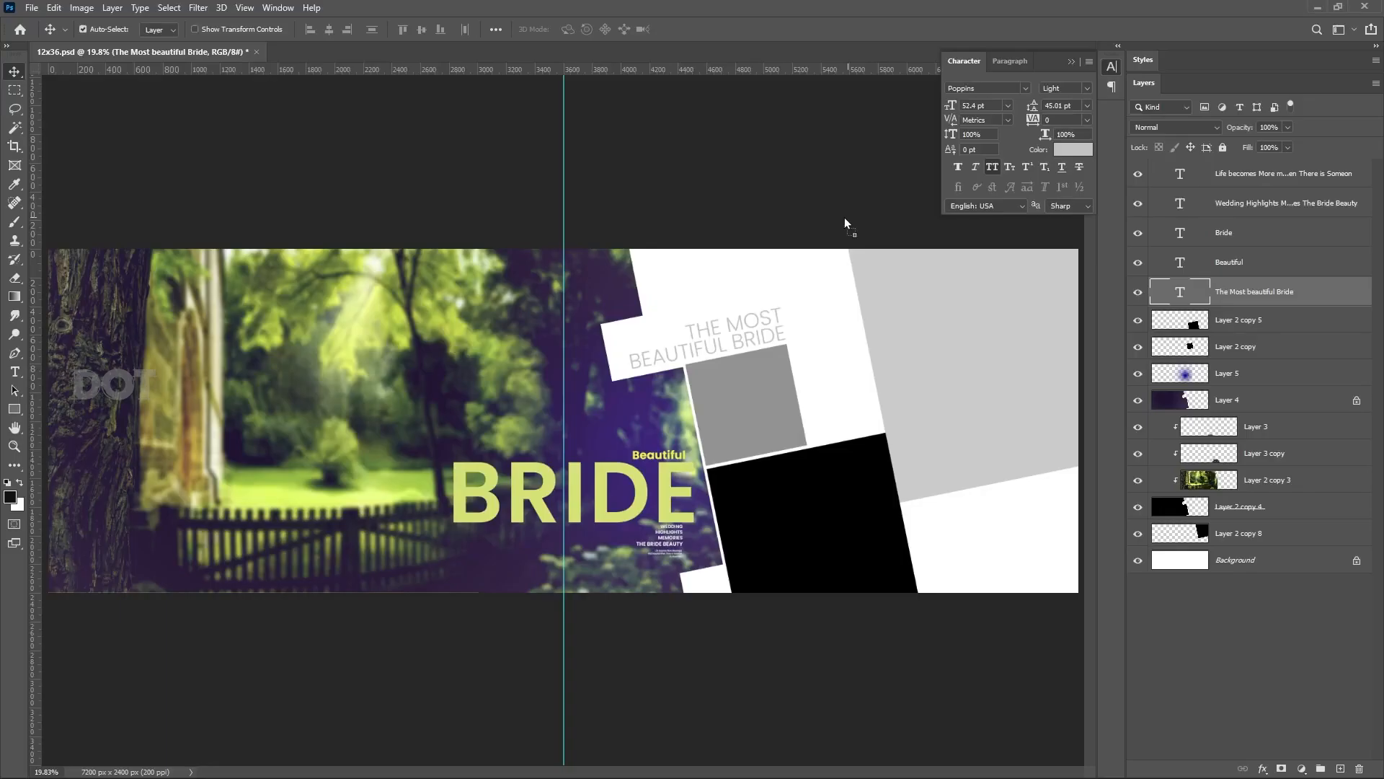
{"action": "left_click_drag", "start_coordinate": [290, 231], "coordinate": [229, 399]}
{"action": "left_click_drag", "start_coordinate": [232, 137], "coordinate": [425, 82]}
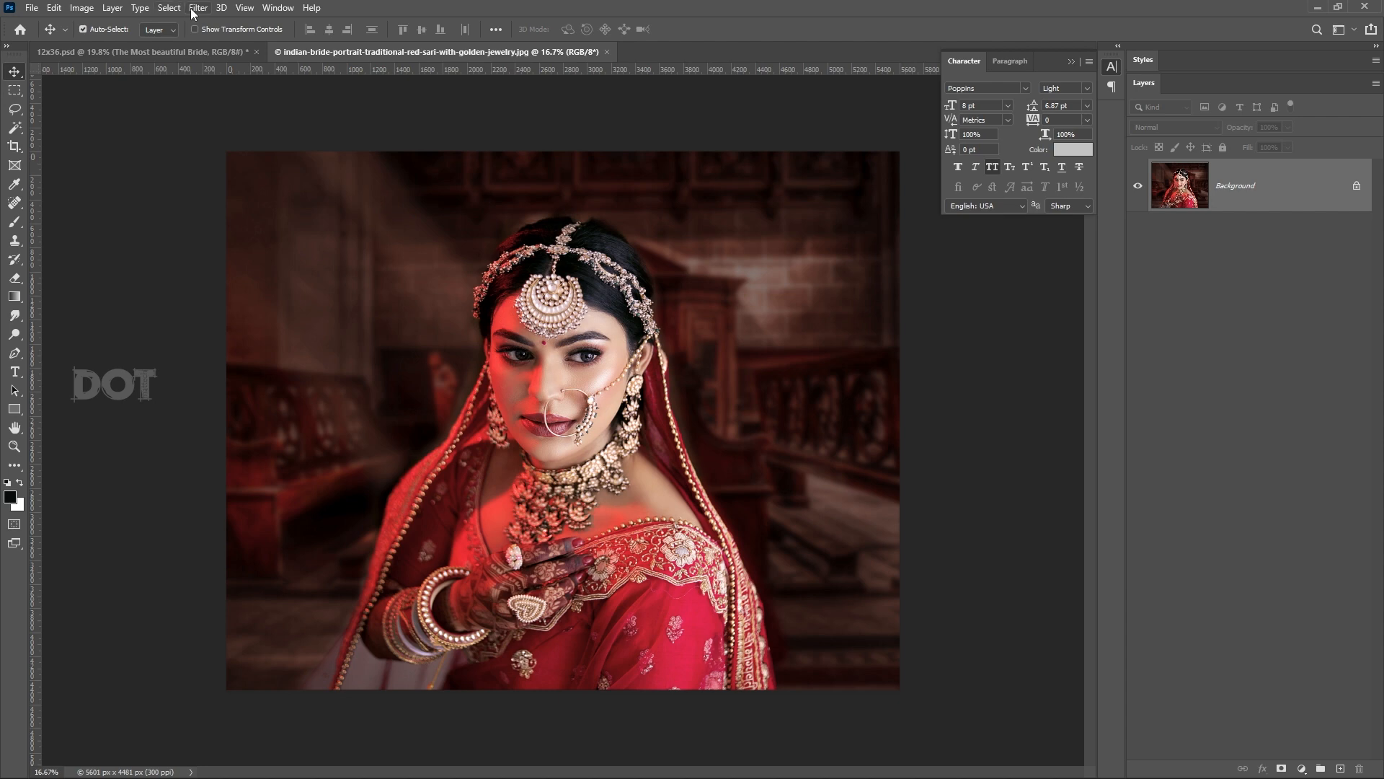
Select the bride as the subject of the photo and copy her into the 12x36.psd spread.
{"action": "left_click", "coordinate": [169, 9]}
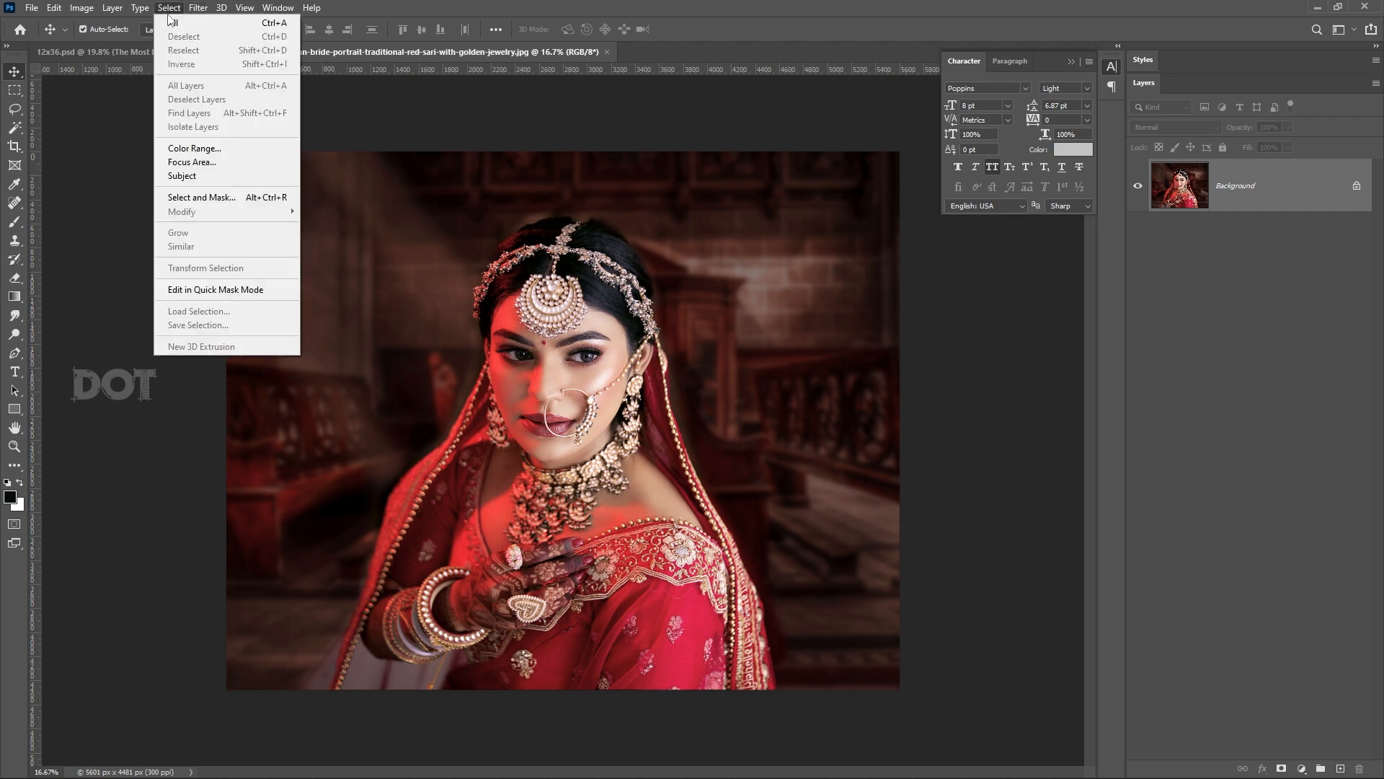
{"action": "left_click", "coordinate": [223, 175]}
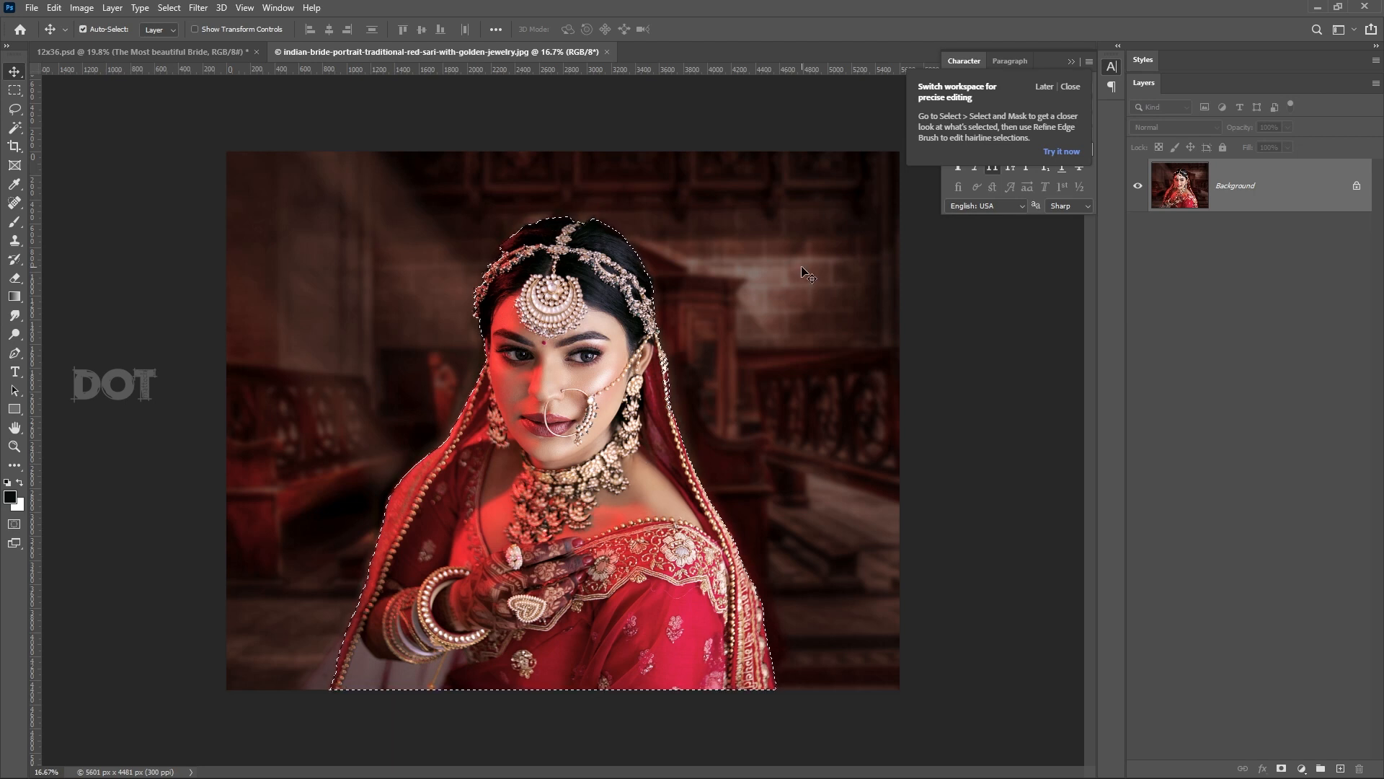
{"action": "key", "text": "ctrl+c"}
{"action": "left_click", "coordinate": [191, 52]}
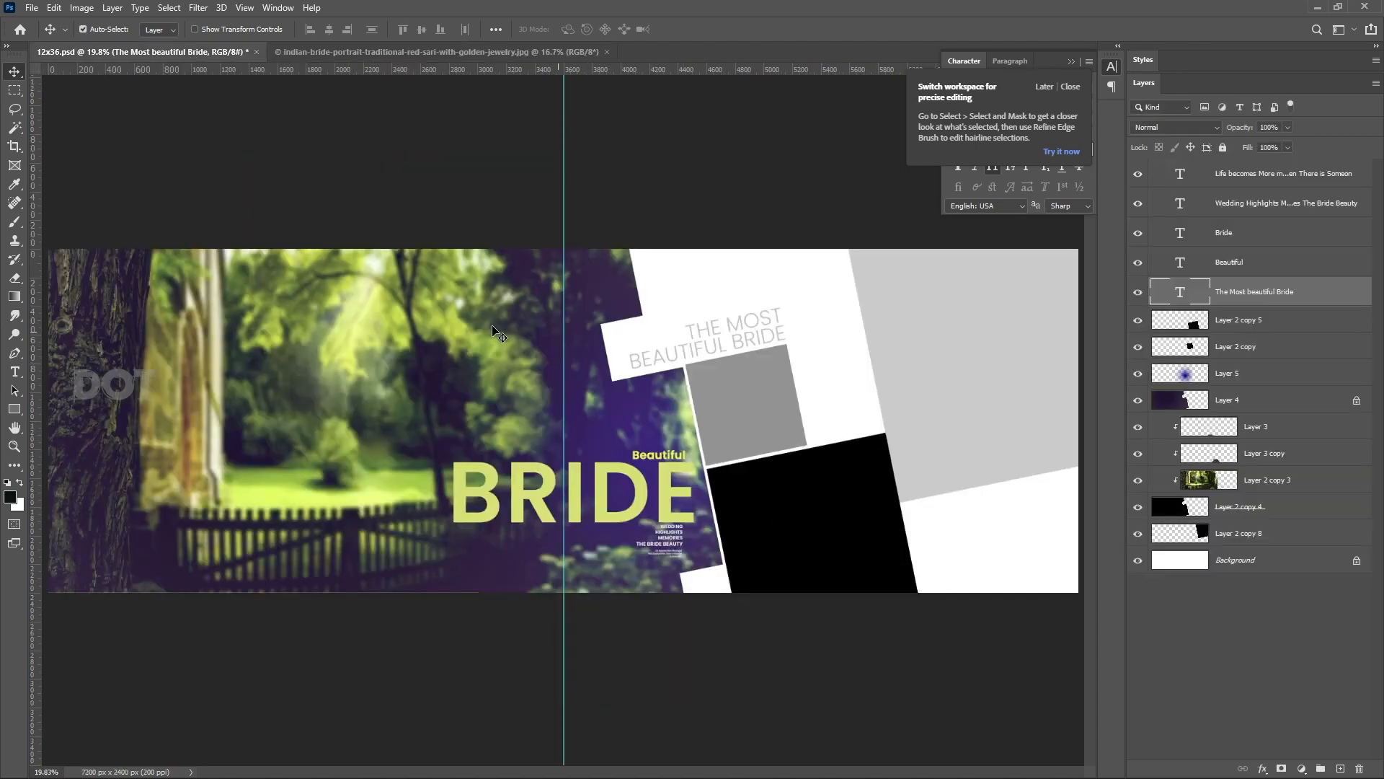
{"action": "key", "text": "ctrl+v"}
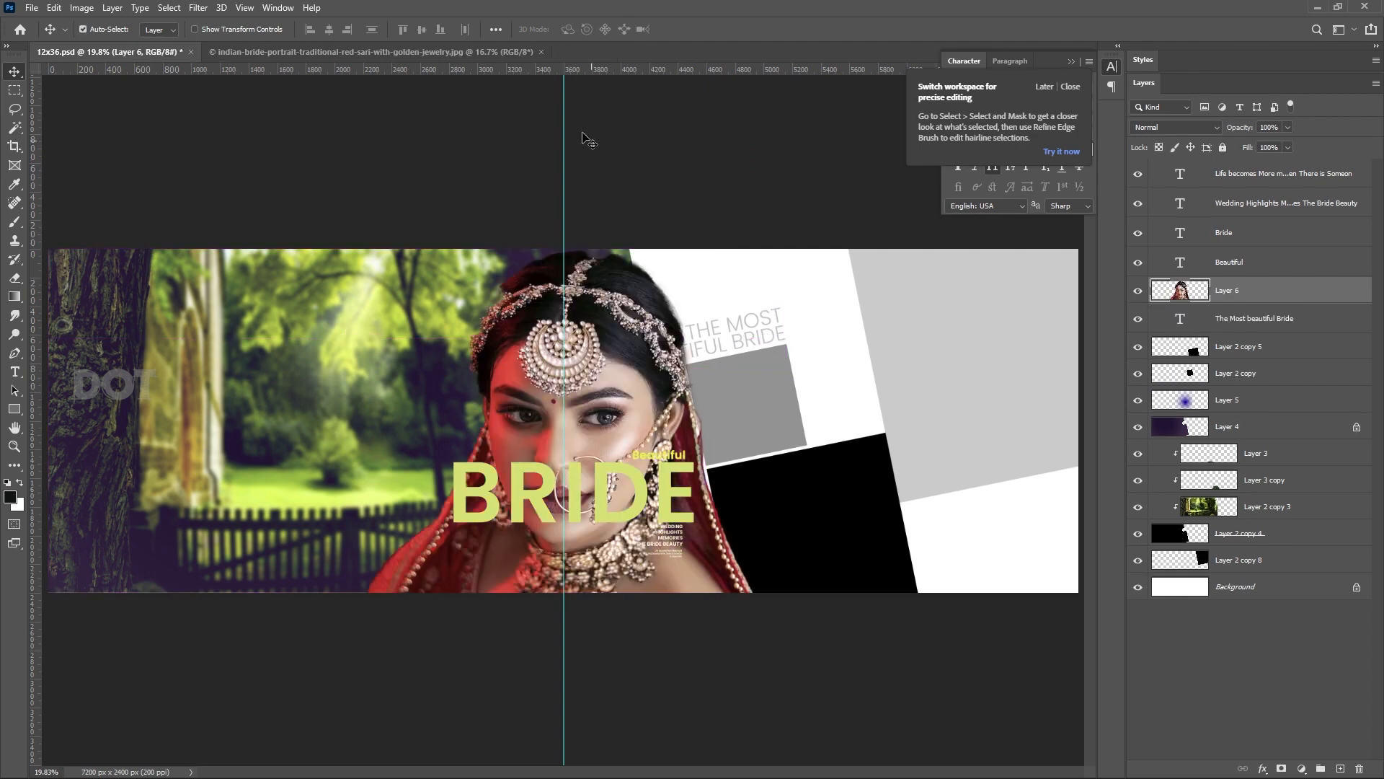
Move the bride cutout over the forest background on the left page and scale it down to about 62%.
{"action": "left_click_drag", "start_coordinate": [614, 401], "coordinate": [369, 181]}
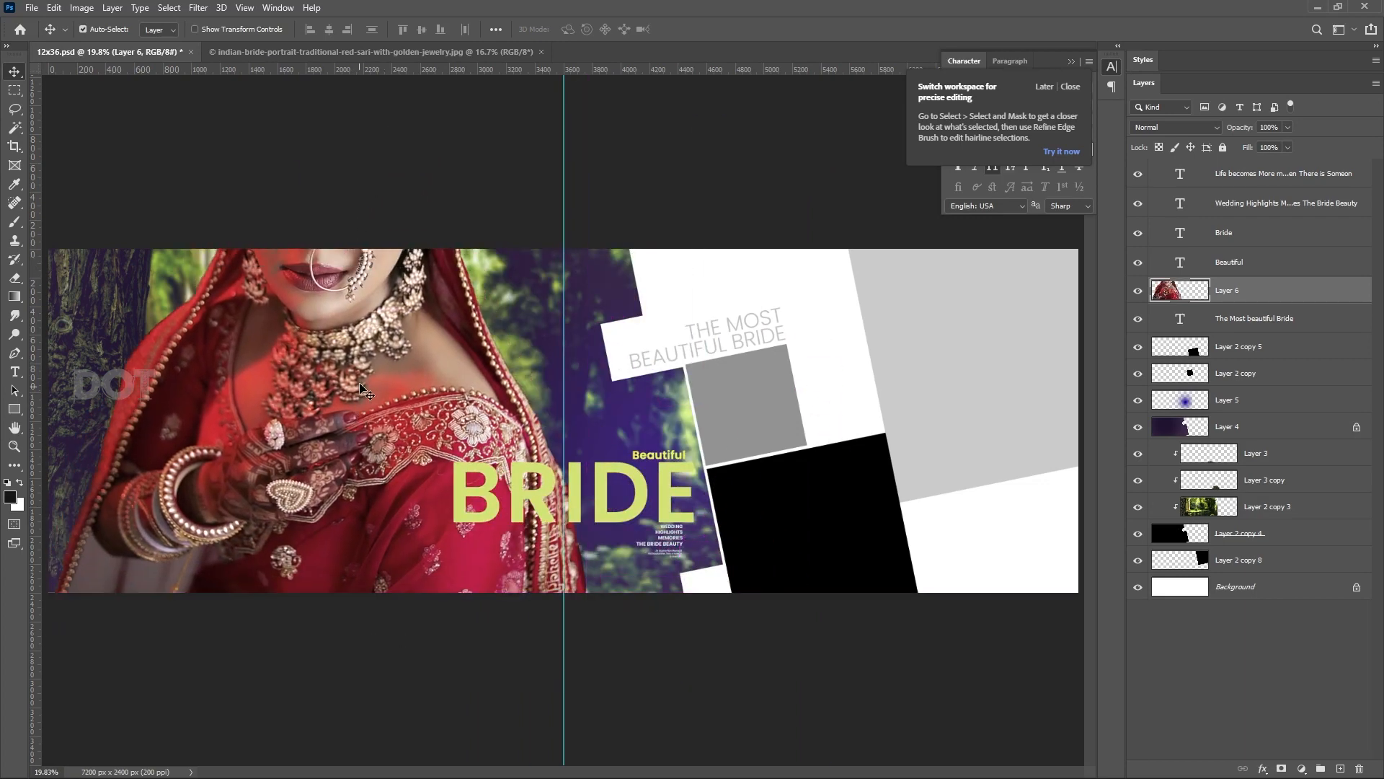
{"action": "left_click_drag", "start_coordinate": [373, 345], "coordinate": [361, 492]}
{"action": "key", "text": "ctrl+t"}
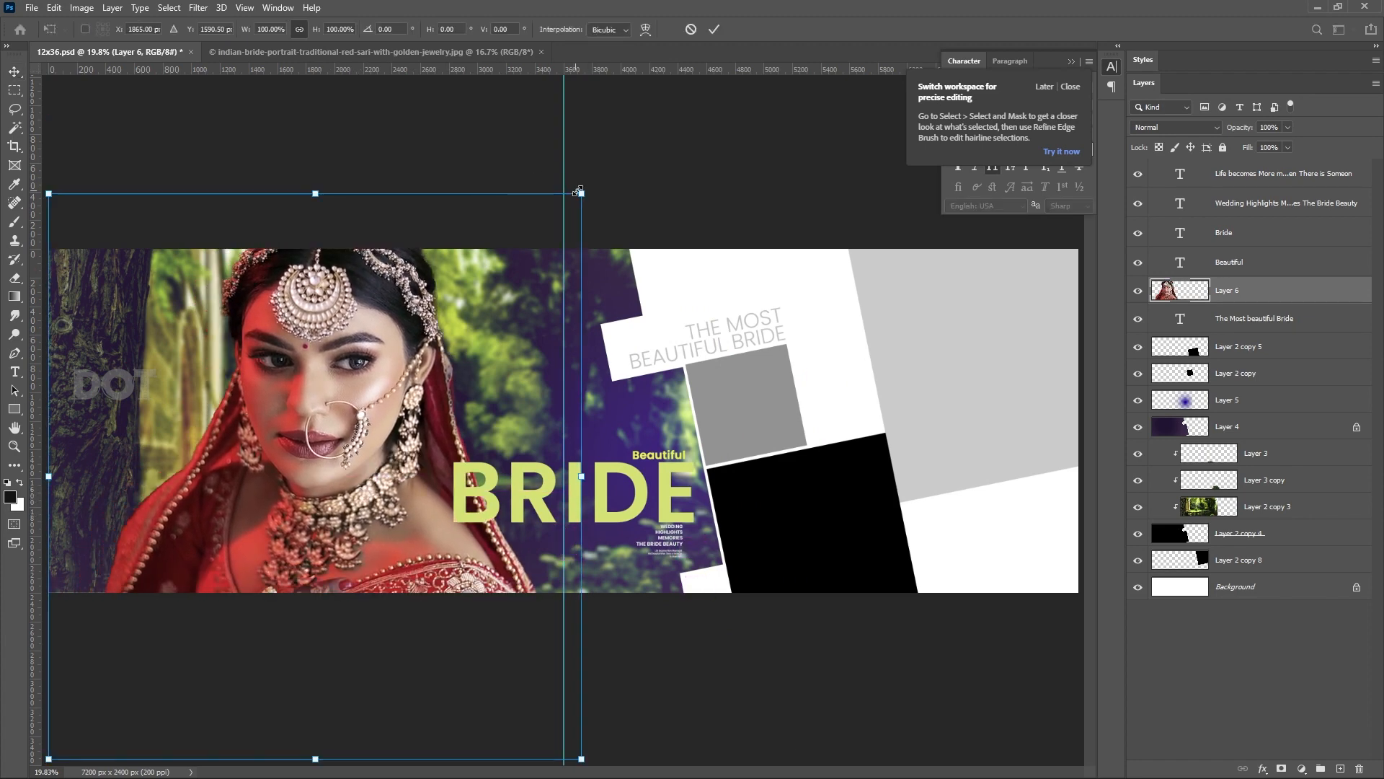
{"action": "left_click_drag", "start_coordinate": [581, 193], "coordinate": [469, 321]}
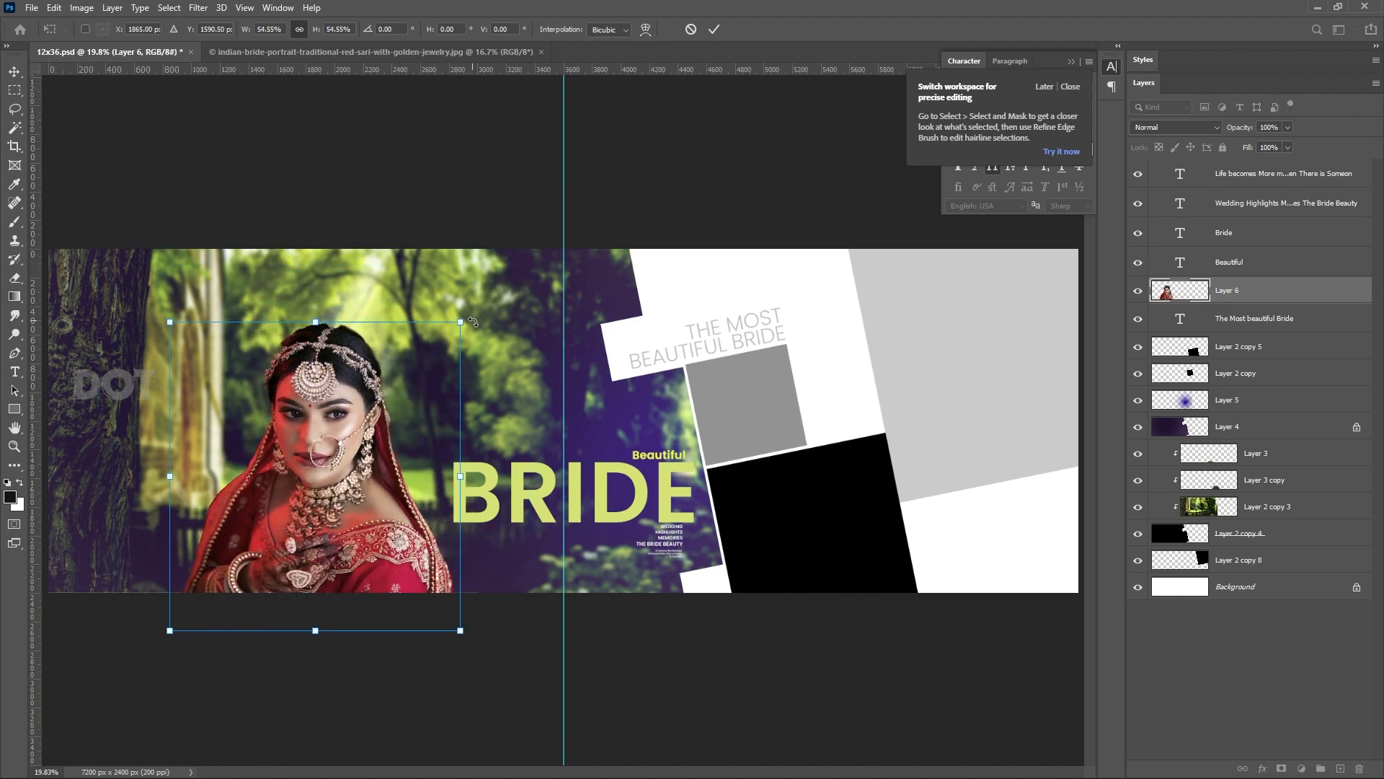
{"action": "left_click_drag", "start_coordinate": [349, 370], "coordinate": [272, 349]}
{"action": "left_click_drag", "start_coordinate": [383, 303], "coordinate": [444, 276]}
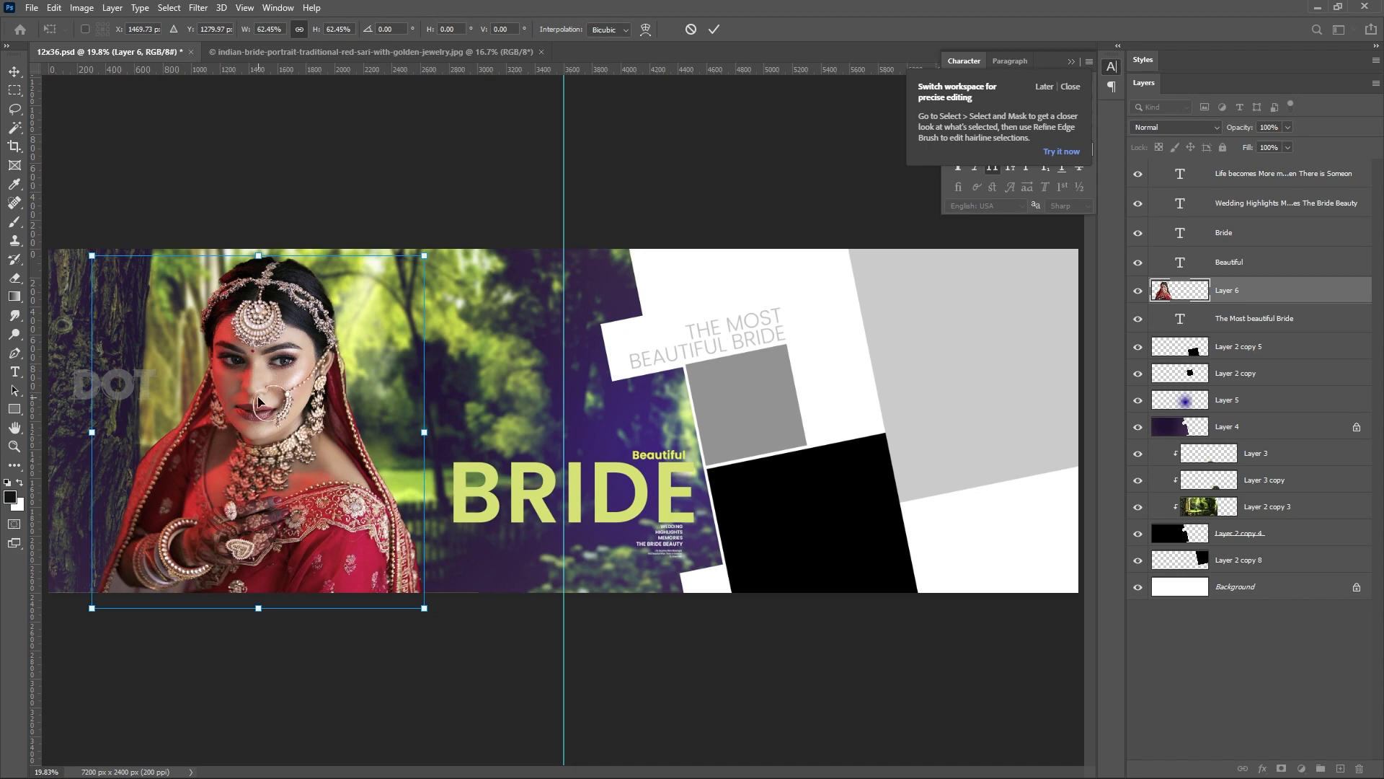
{"action": "left_click_drag", "start_coordinate": [260, 401], "coordinate": [305, 397]}
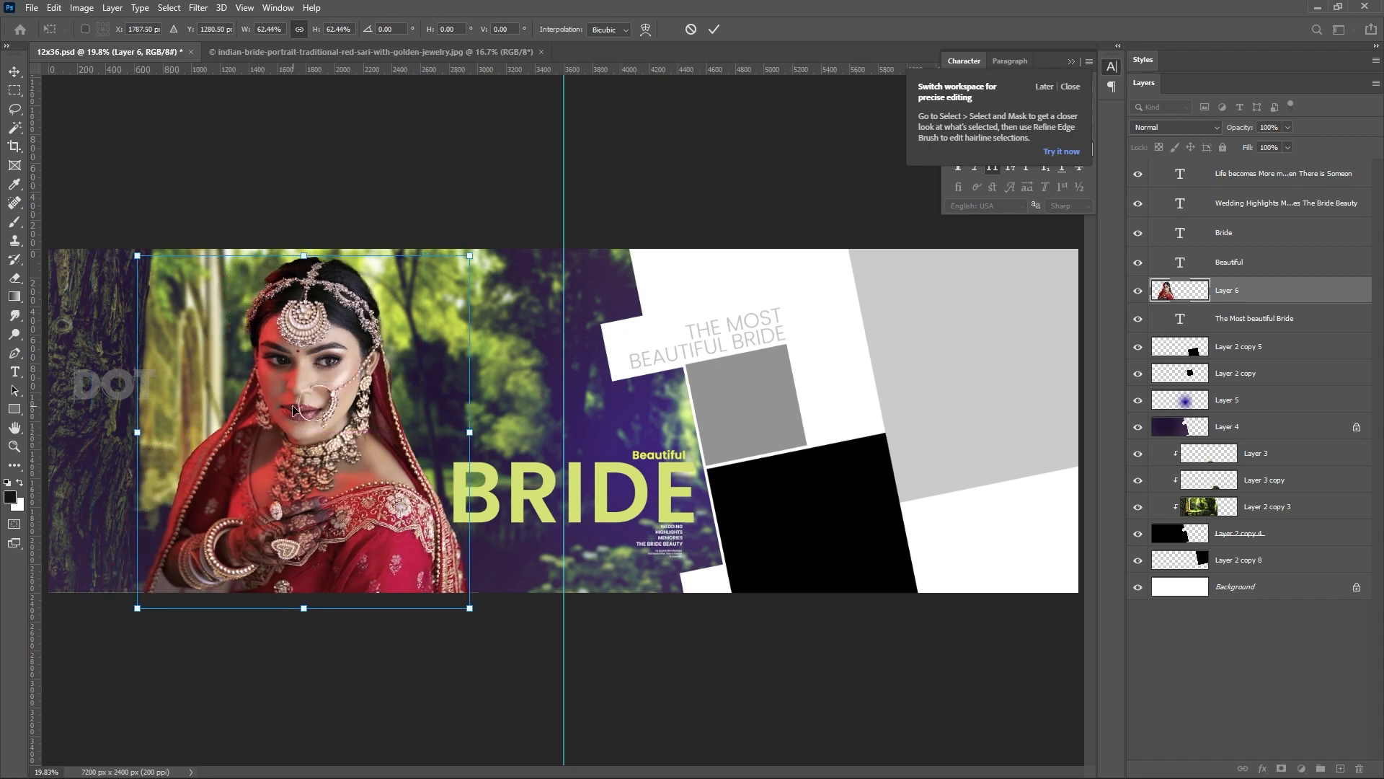
Rotate the bride cutout about 10.7° clockwise and enlarge it to about 68%, placing it just left of the BRIDE title.
{"action": "left_click_drag", "start_coordinate": [504, 232], "coordinate": [522, 282]}
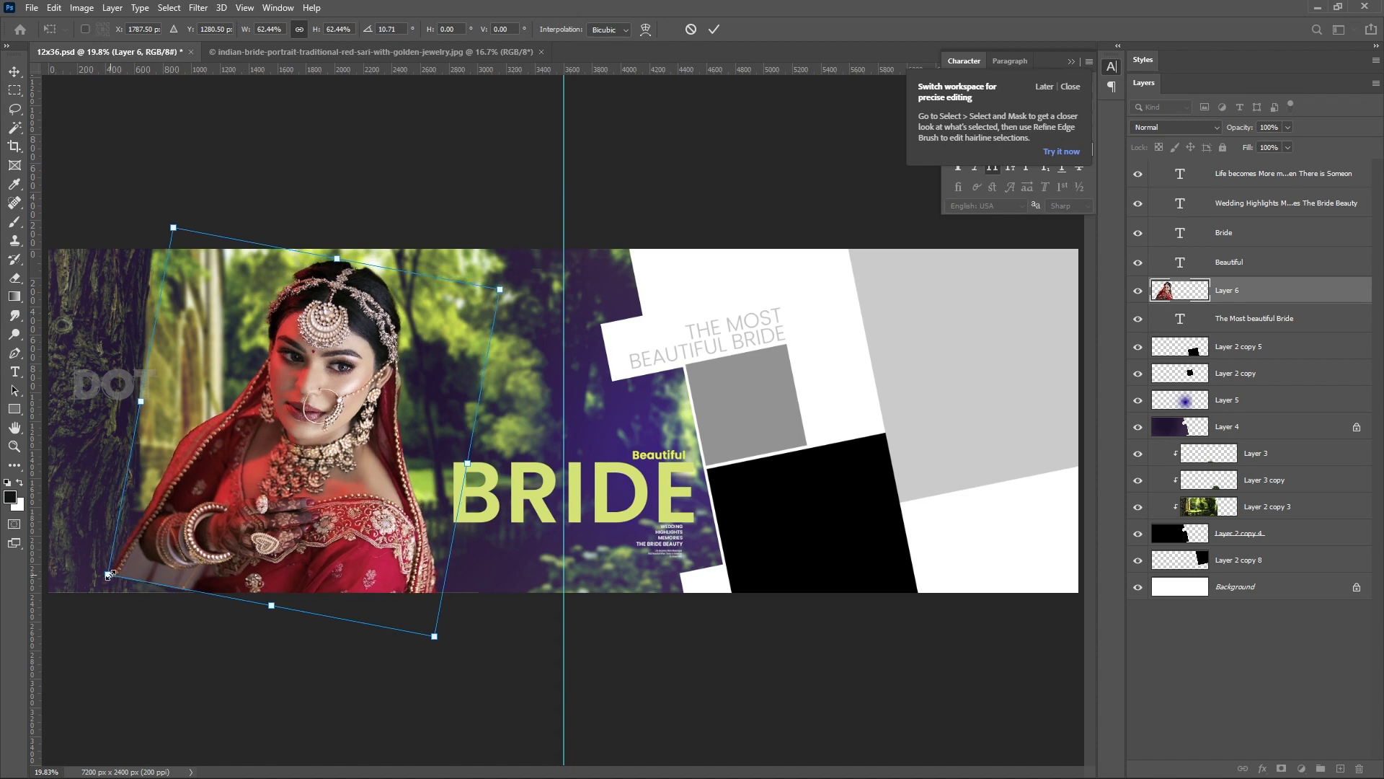
{"action": "left_click_drag", "start_coordinate": [108, 574], "coordinate": [76, 598]}
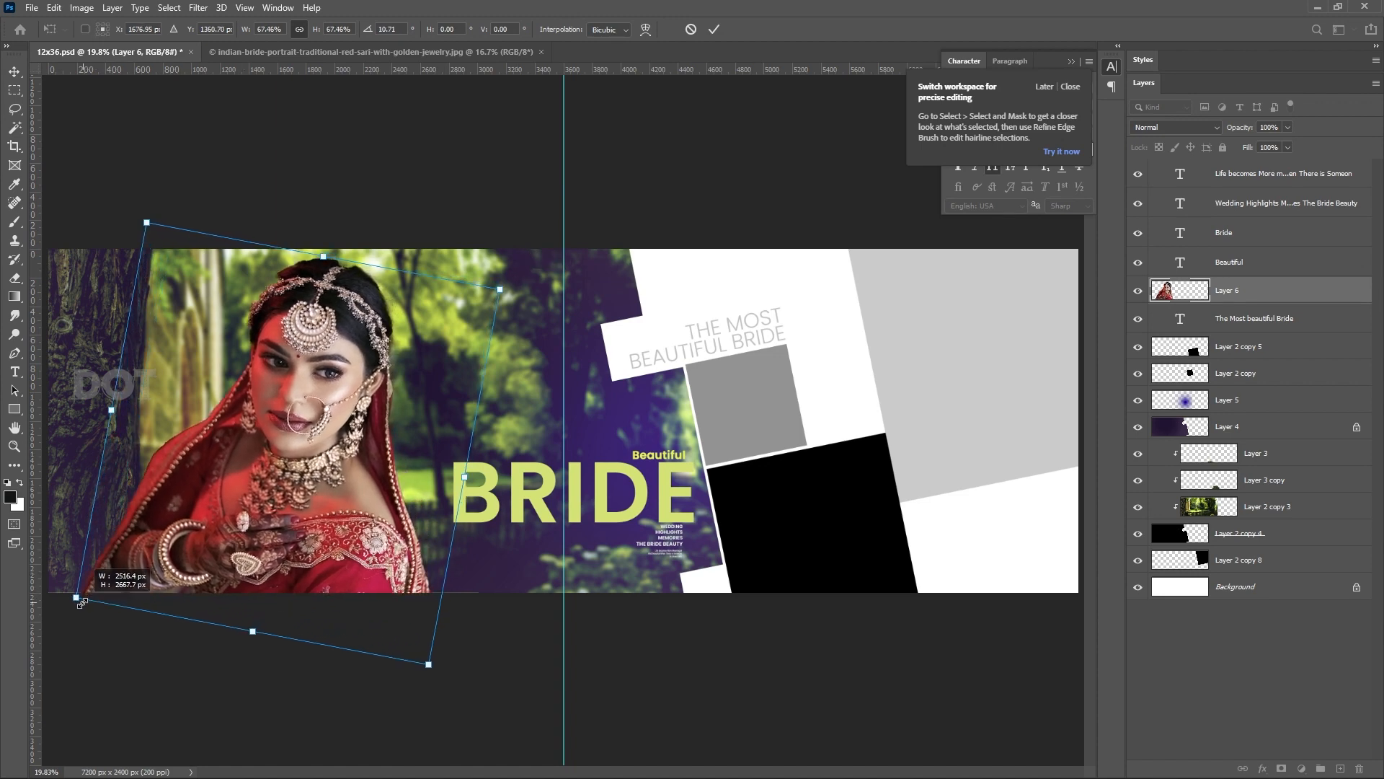
{"action": "left_click_drag", "start_coordinate": [501, 296], "coordinate": [505, 293]}
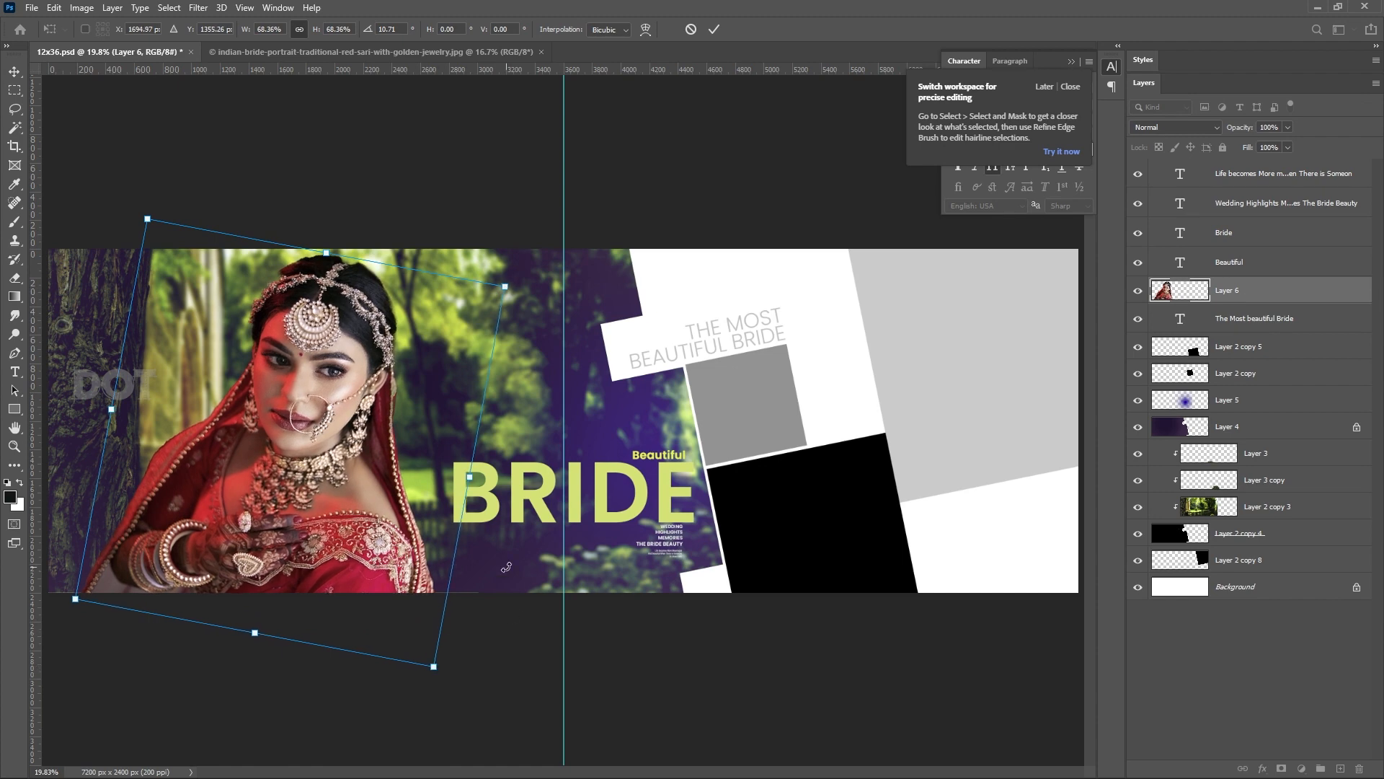
{"action": "key", "text": "Return"}
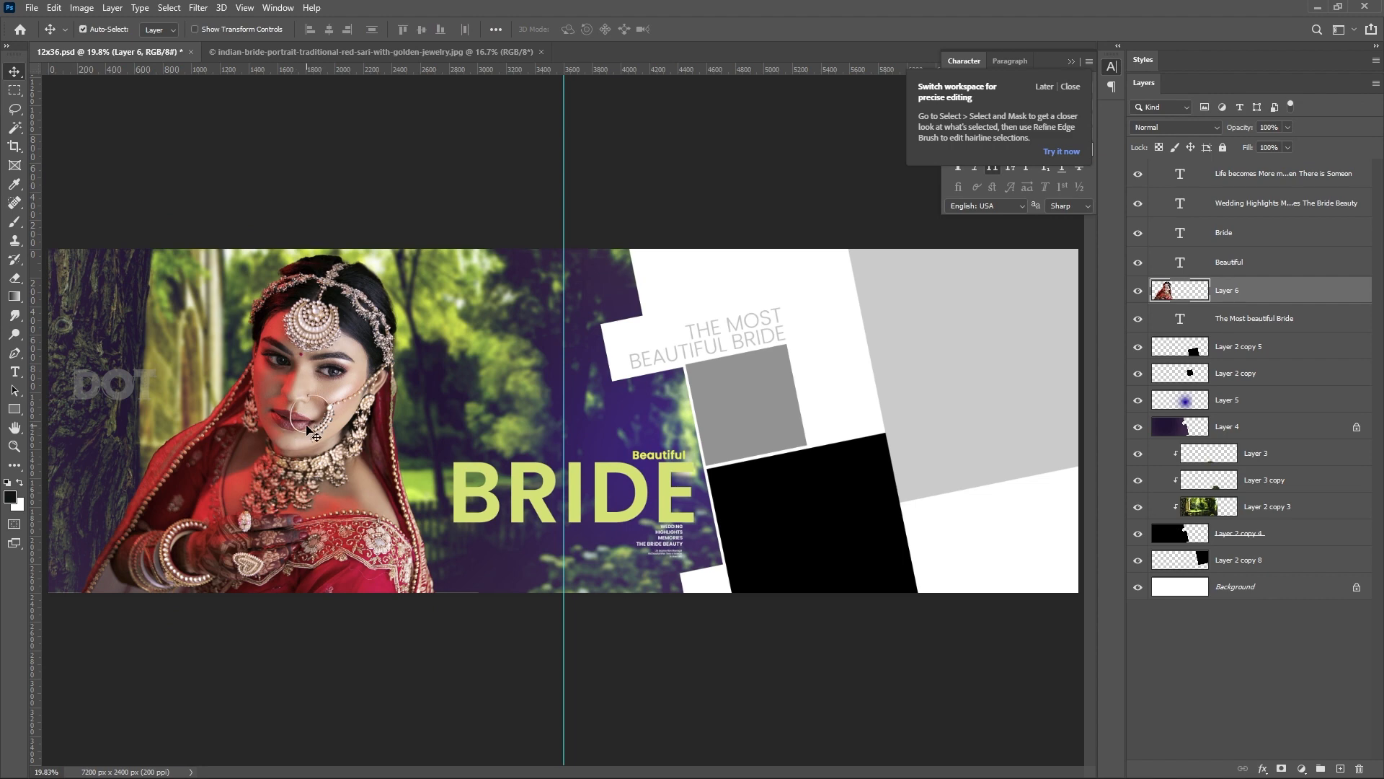
{"action": "left_click_drag", "start_coordinate": [308, 428], "coordinate": [336, 429]}
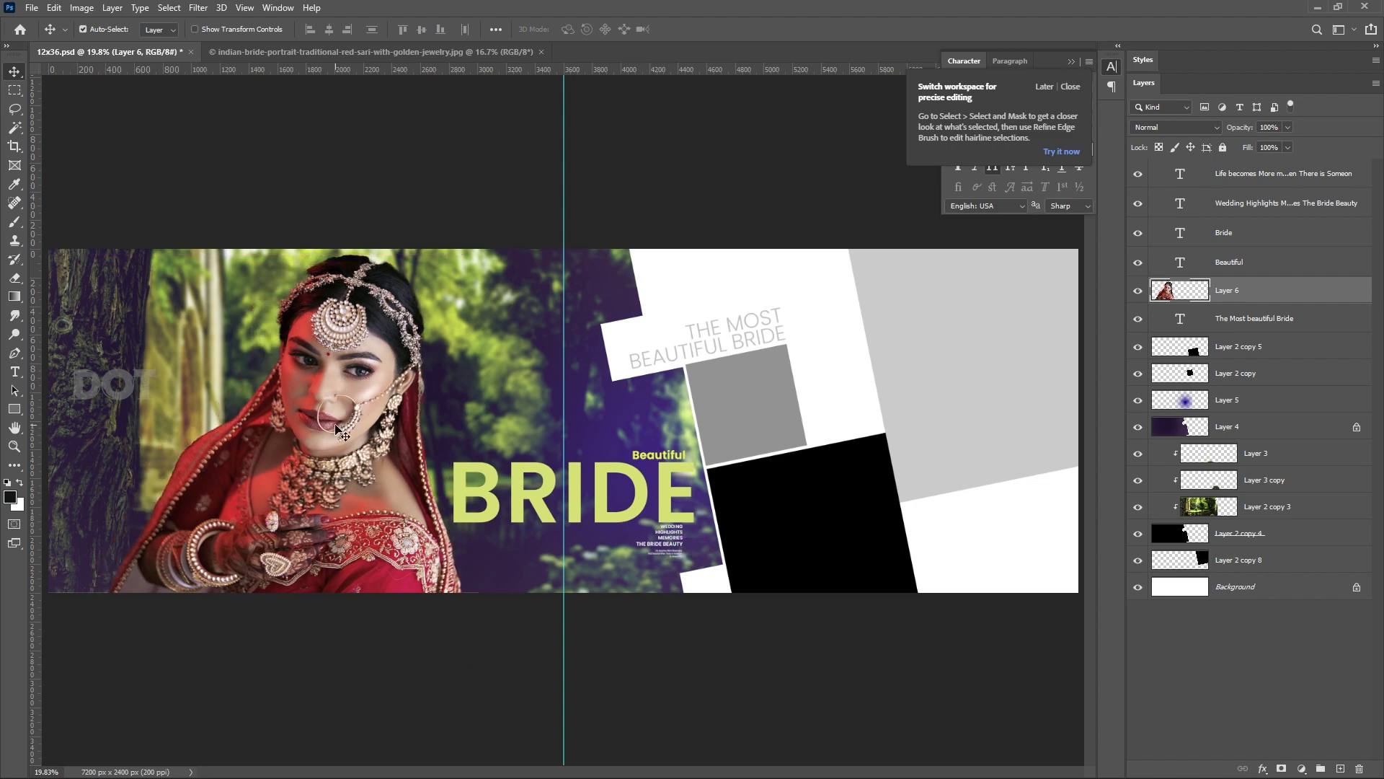
Compare the bride's hair and headpiece edges in the source photo with the cutout, and review her placement on the spread.
{"action": "left_click", "coordinate": [423, 51]}
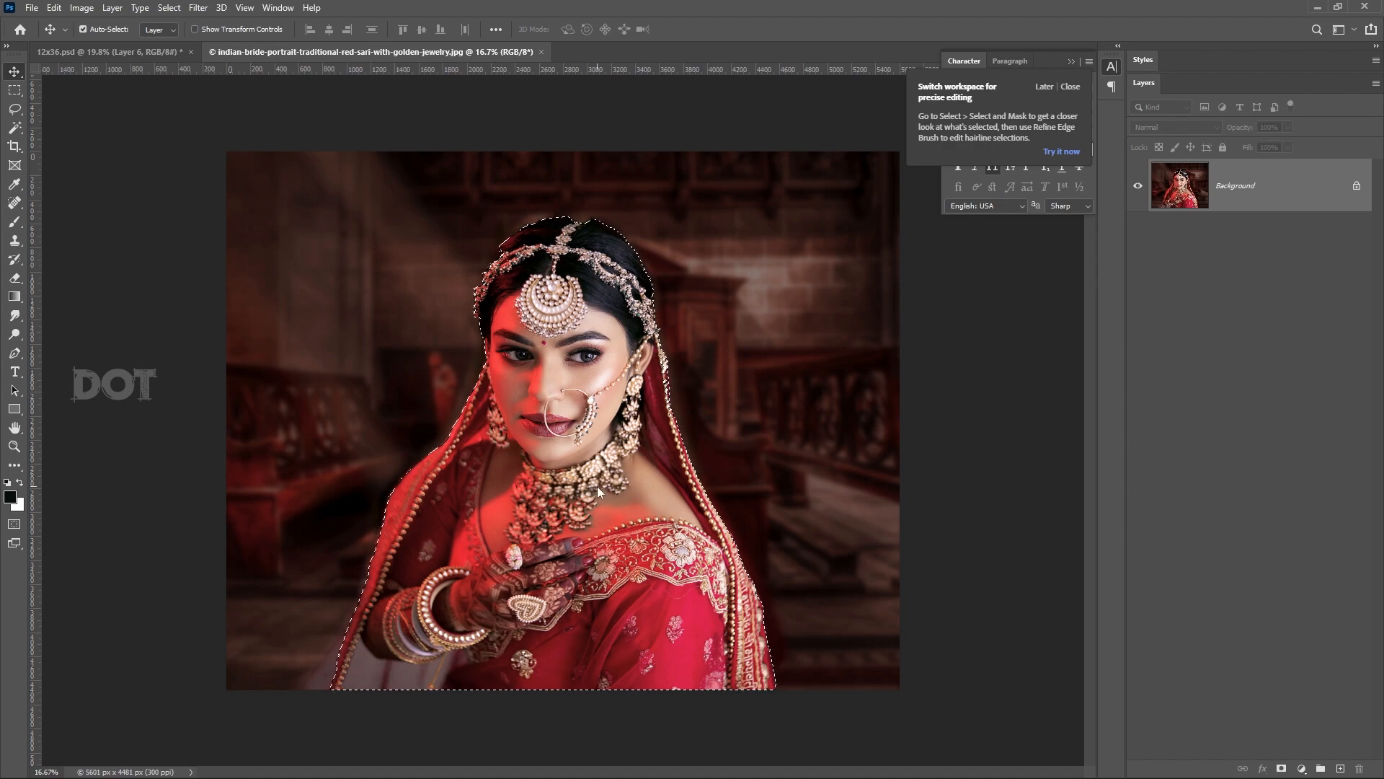
{"action": "scroll", "coordinate": [525, 315], "scroll_direction": "up", "scroll_amount": 10}
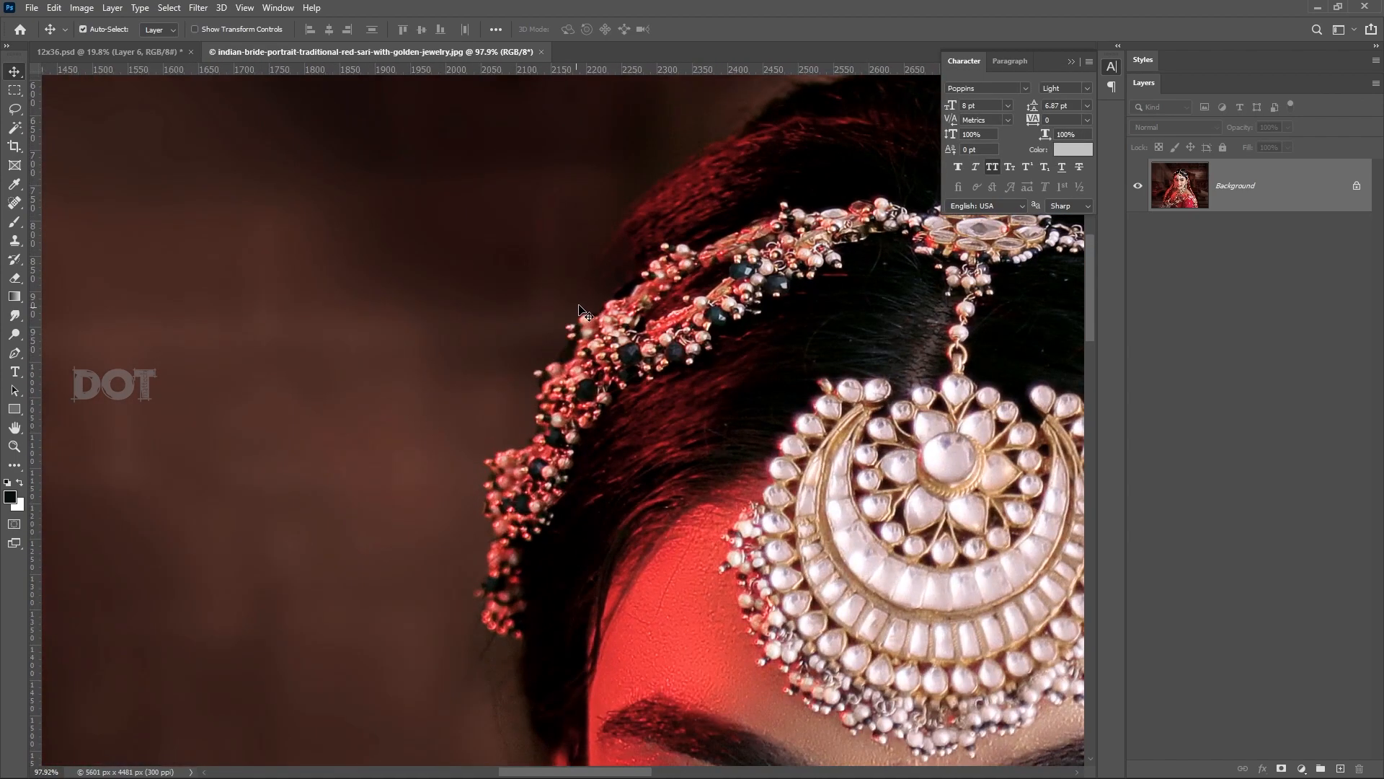
{"action": "left_click", "coordinate": [109, 50]}
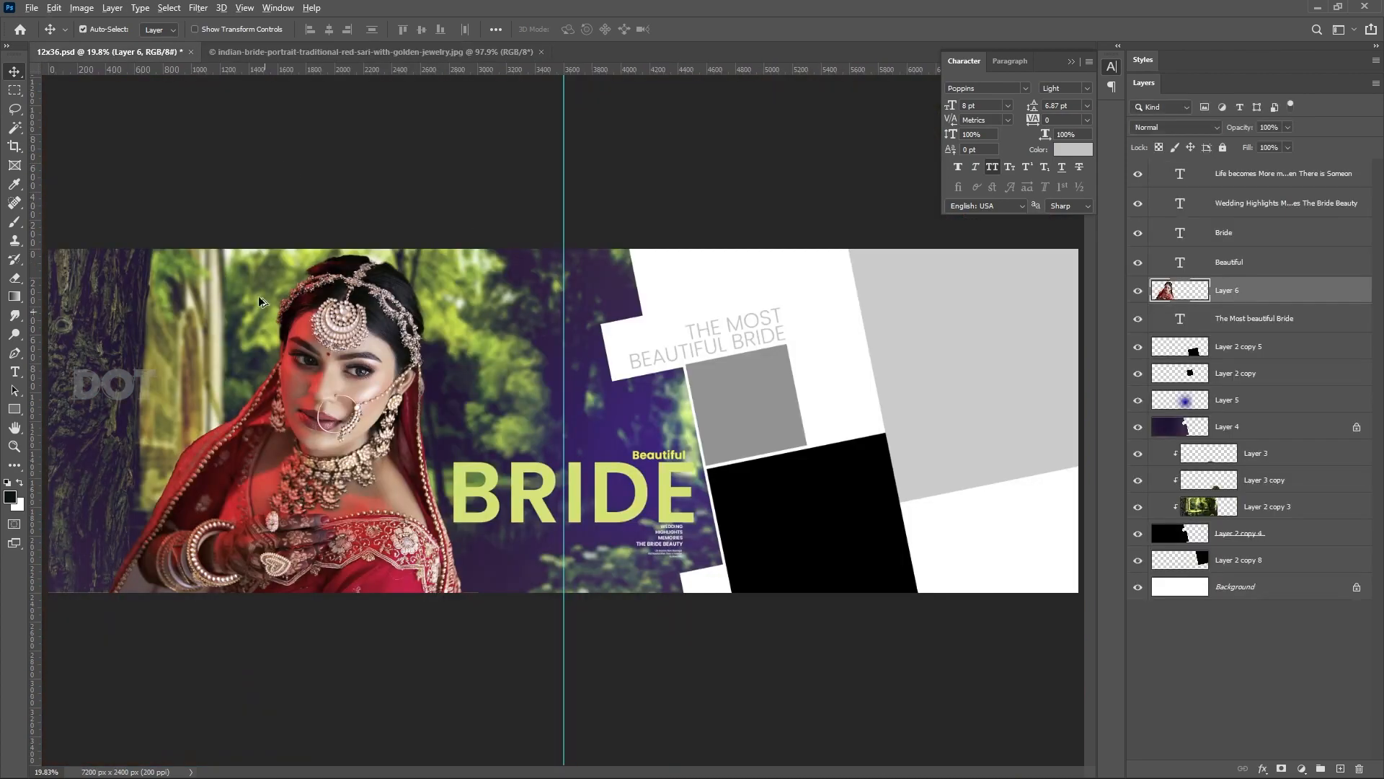
{"action": "scroll", "coordinate": [299, 235], "scroll_direction": "up", "scroll_amount": 6}
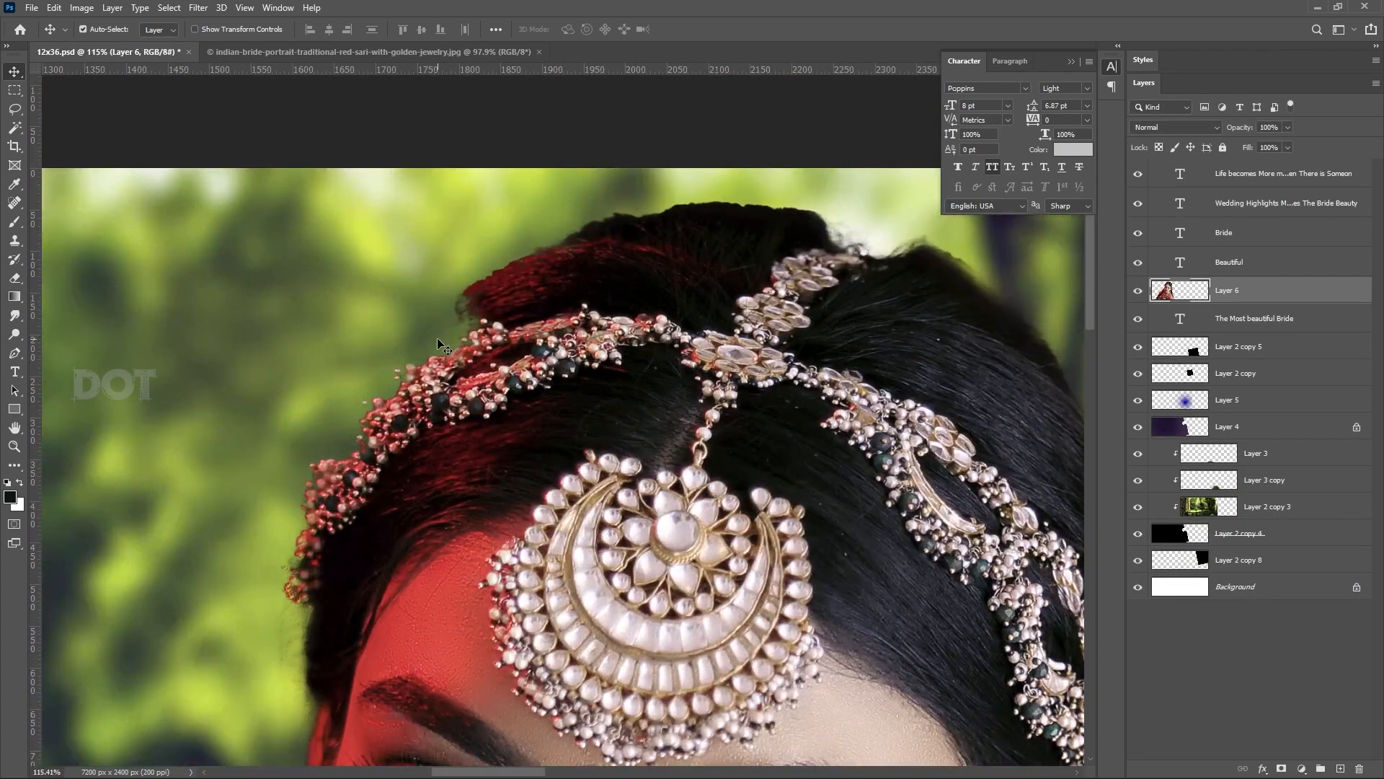
{"action": "scroll", "coordinate": [524, 261], "scroll_direction": "down", "scroll_amount": 6}
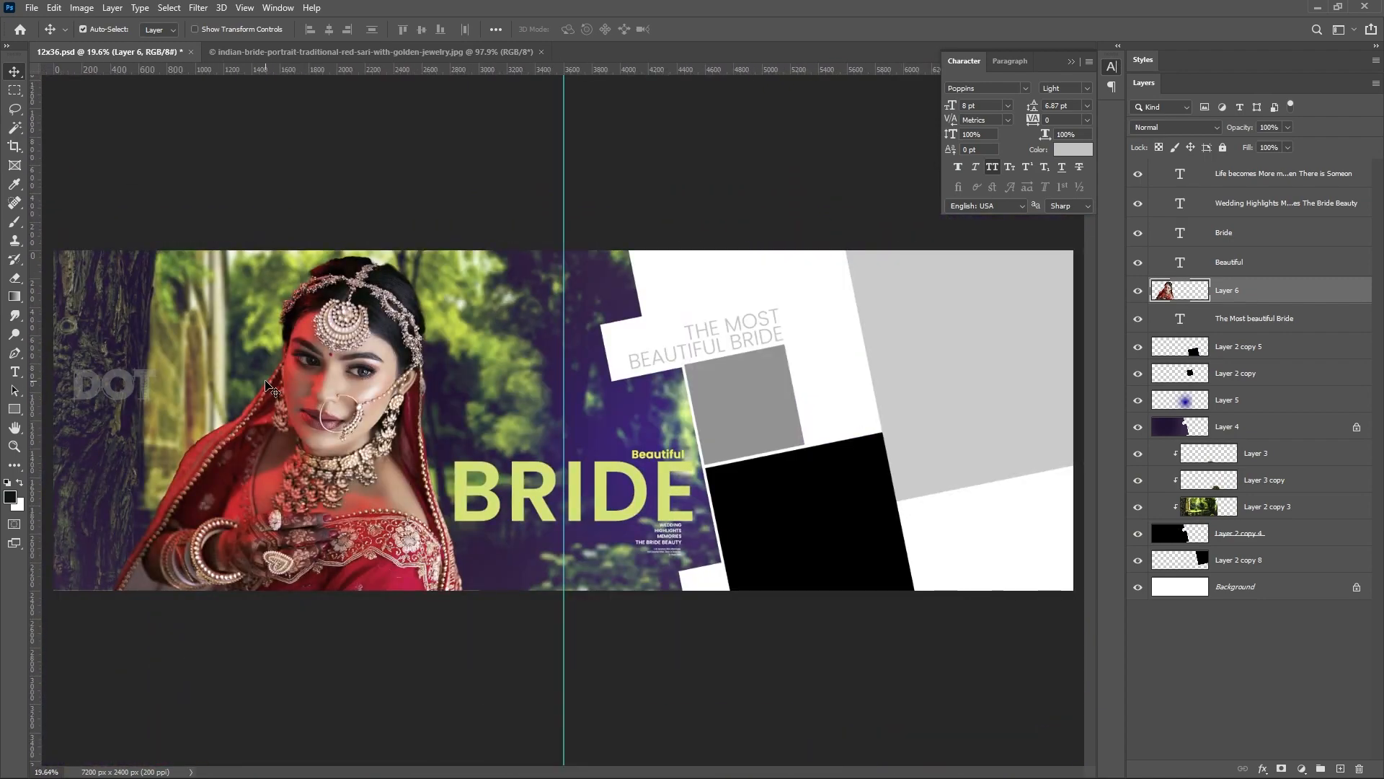
{"action": "scroll", "coordinate": [97, 479], "scroll_direction": "up", "scroll_amount": 2}
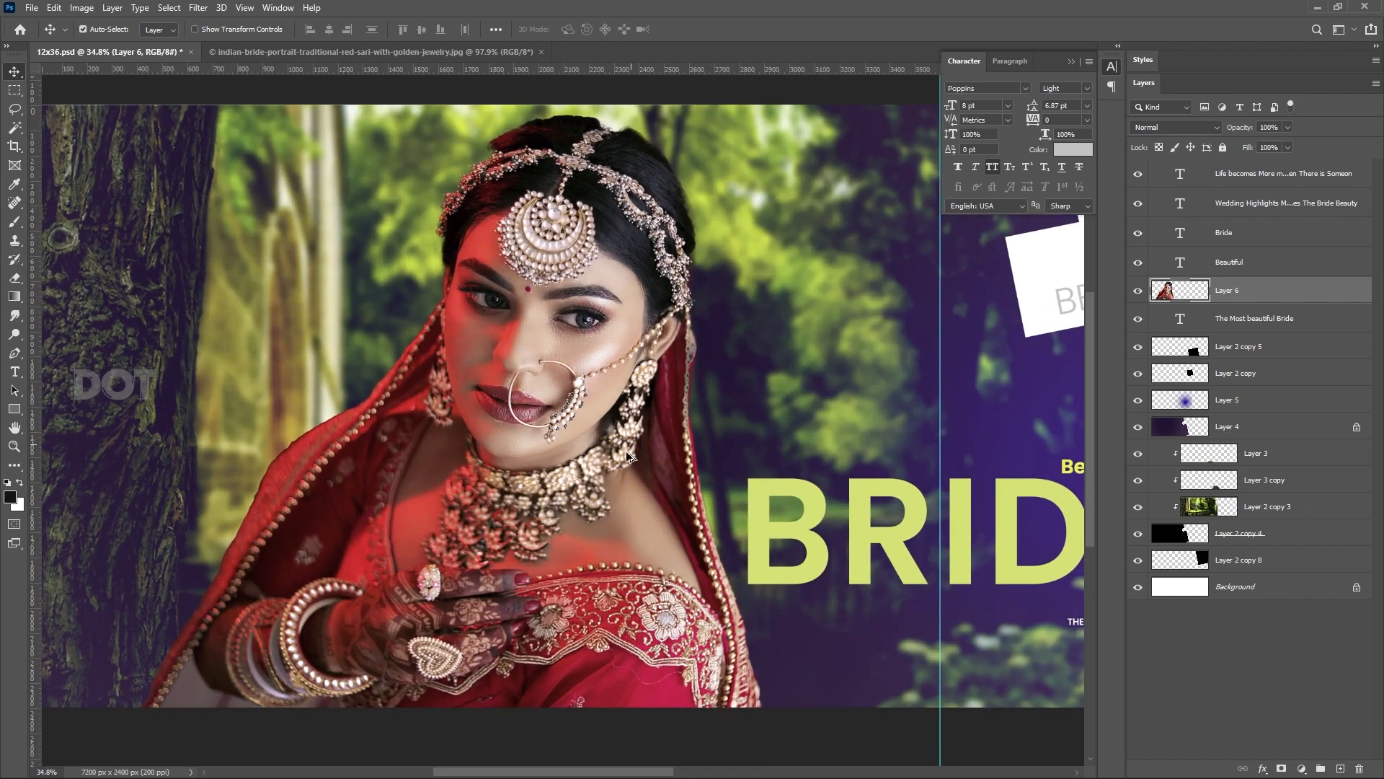
{"action": "scroll", "coordinate": [627, 470], "scroll_direction": "down", "scroll_amount": 1}
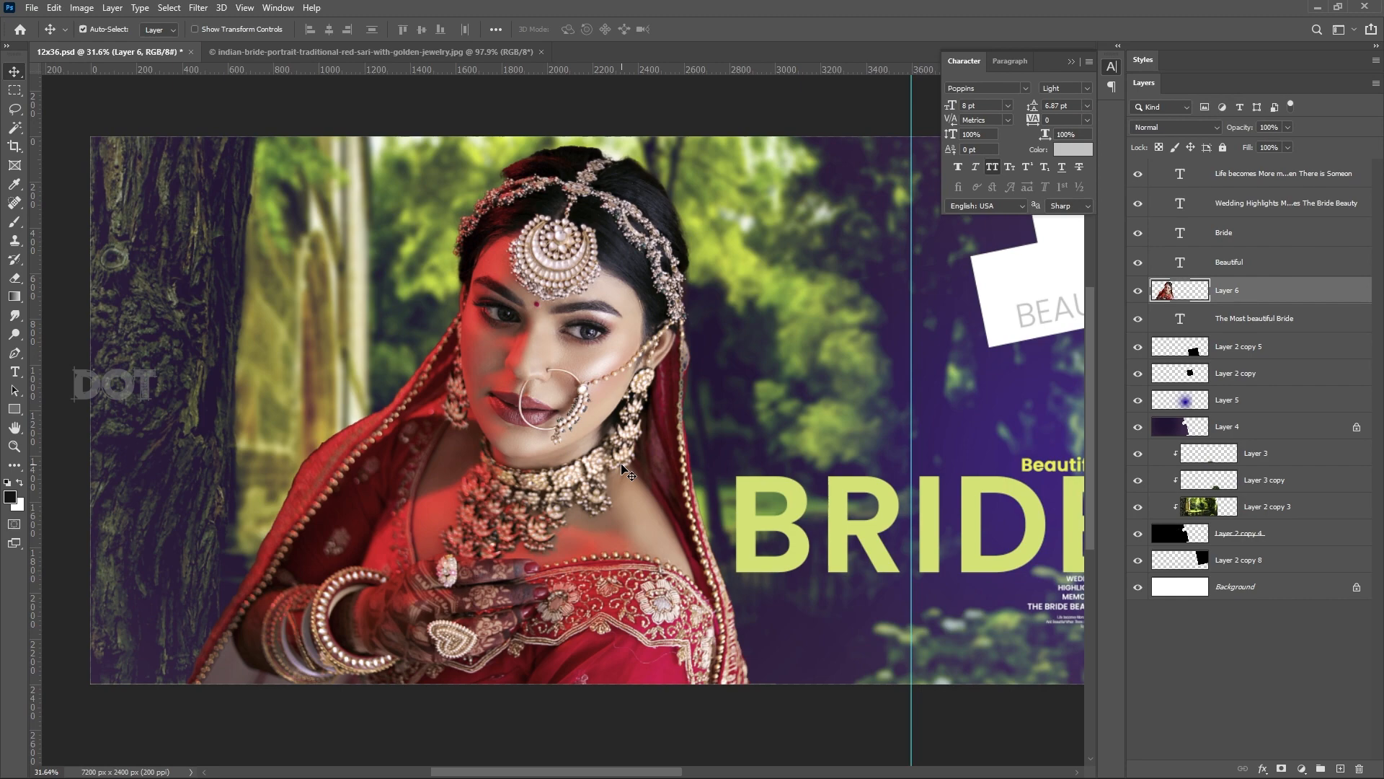
{"action": "scroll", "coordinate": [310, 497], "scroll_direction": "down", "scroll_amount": 3}
{"action": "scroll", "coordinate": [764, 396], "scroll_direction": "up", "scroll_amount": 2}
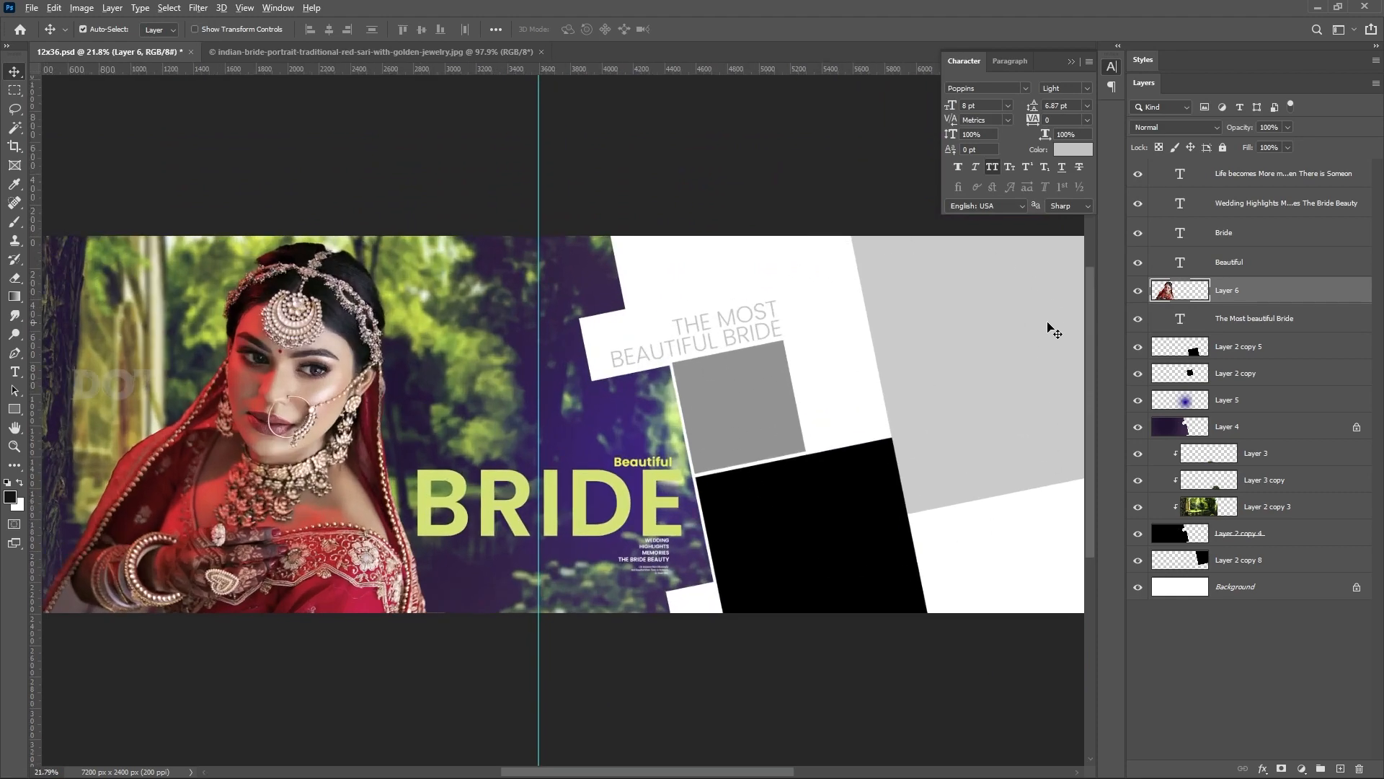
Copy the full bride photo into the 12x36.psd spread and position it over the right page.
{"action": "key", "text": "alt+Tab"}
{"action": "key", "text": "alt+Tab"}
{"action": "left_click", "coordinate": [433, 52]}
{"action": "left_click_drag", "start_coordinate": [704, 515], "coordinate": [638, 390]}
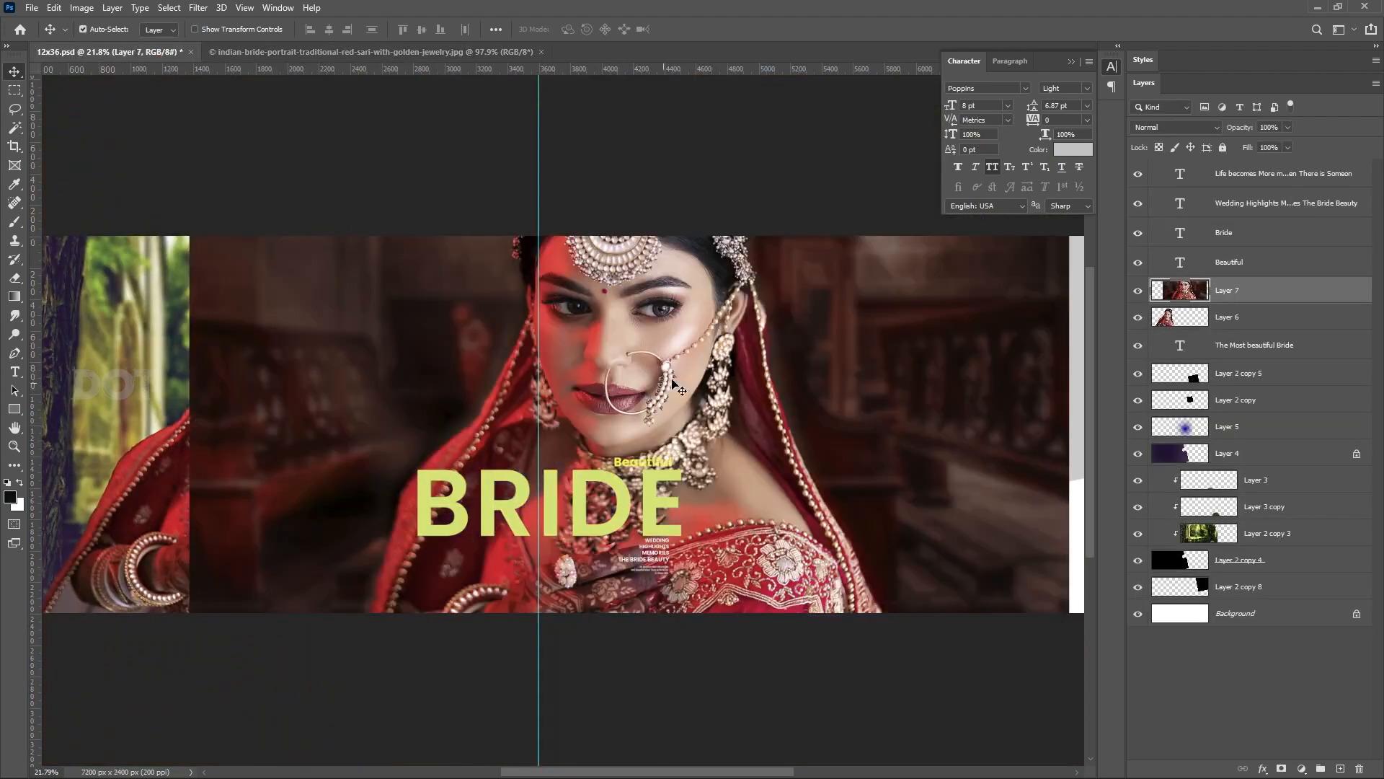
{"action": "left_click_drag", "start_coordinate": [668, 296], "coordinate": [724, 396]}
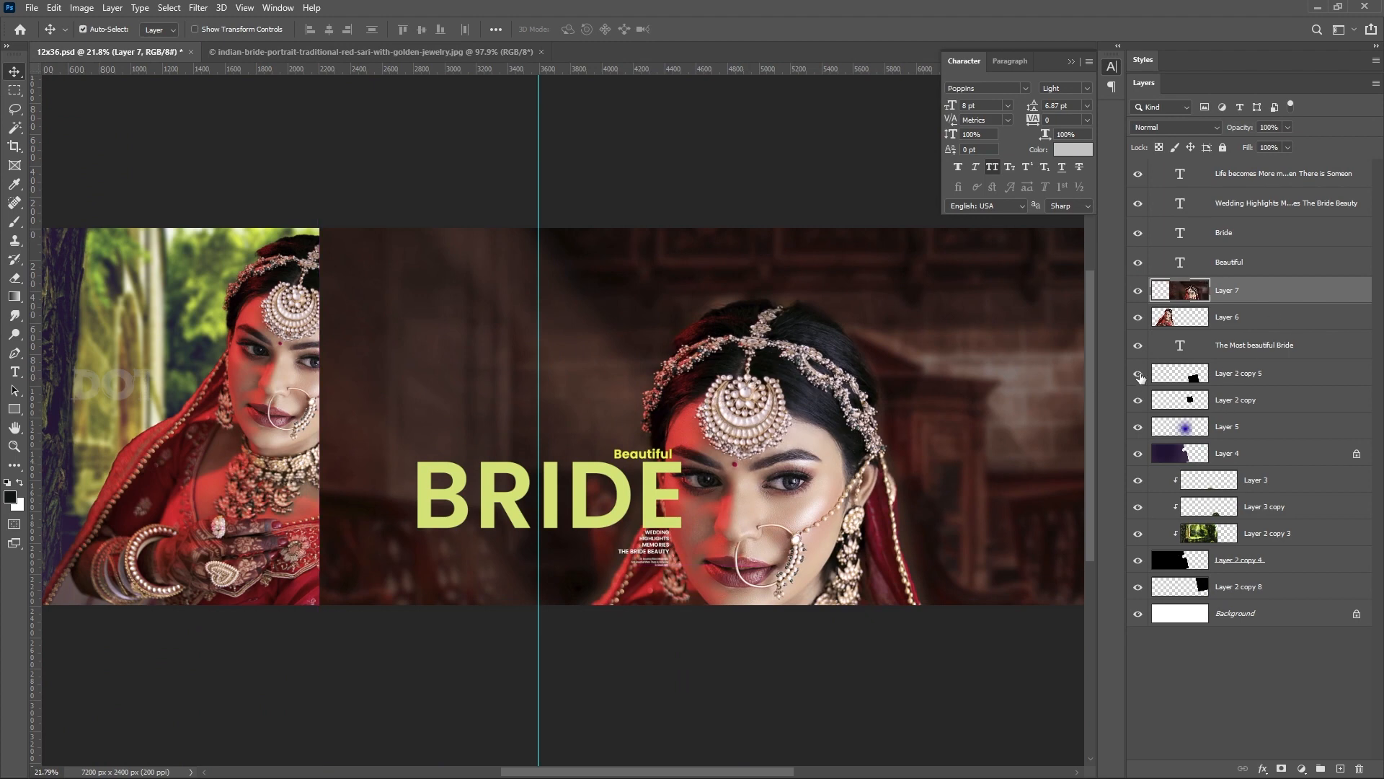
Place the bride photo directly above the small grey square in the layer stack and clip it to that square.
{"action": "left_click_drag", "start_coordinate": [1277, 303], "coordinate": [1211, 386]}
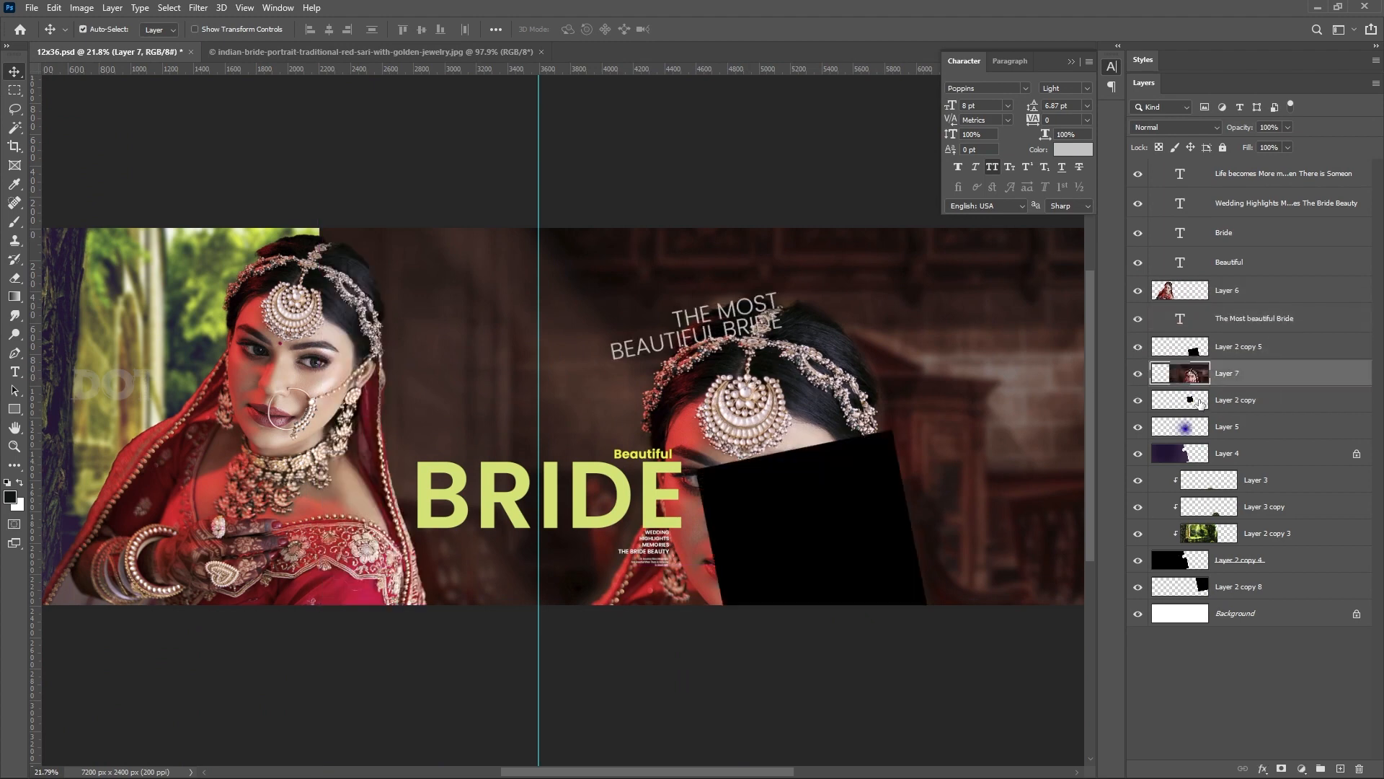
{"action": "left_click", "coordinate": [1140, 401]}
{"action": "left_click_drag", "start_coordinate": [1234, 374], "coordinate": [1267, 399]}
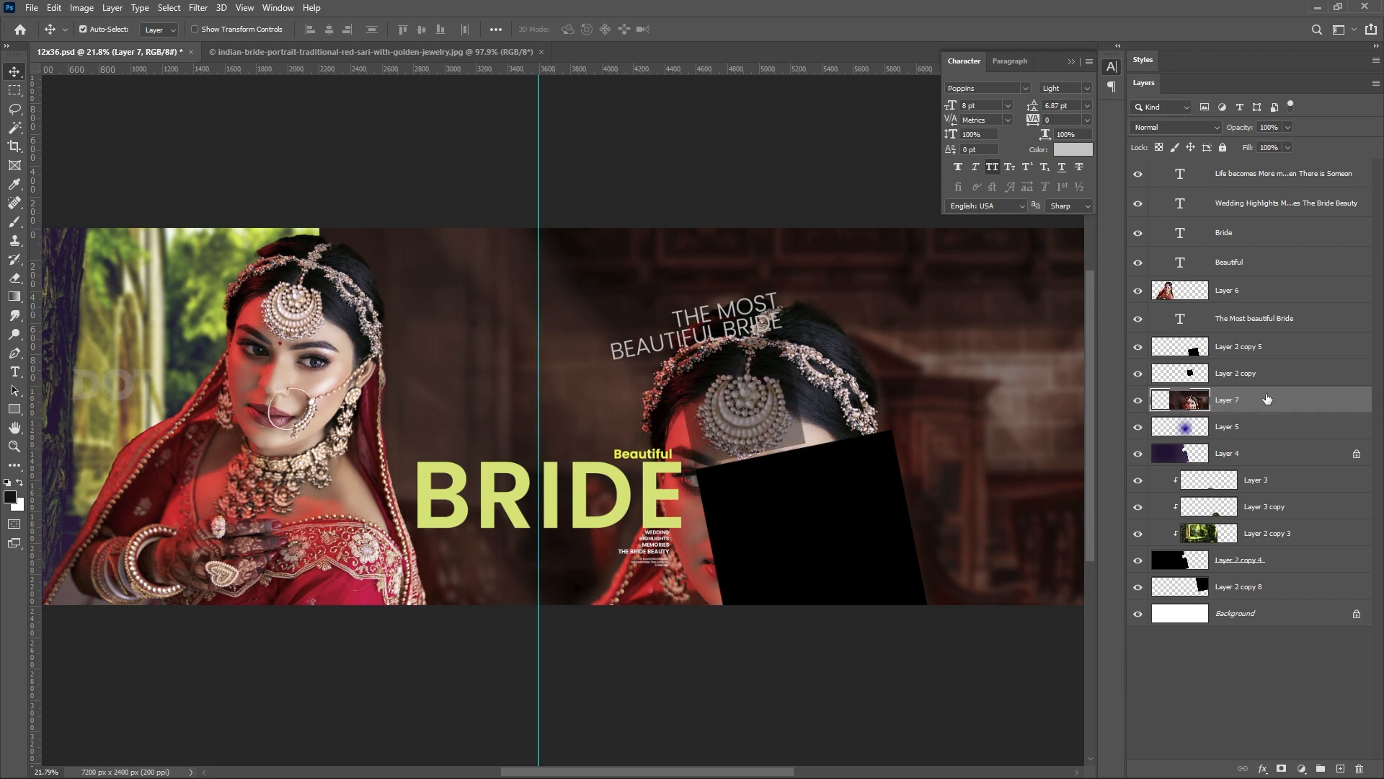
{"action": "left_click", "coordinate": [1138, 400]}
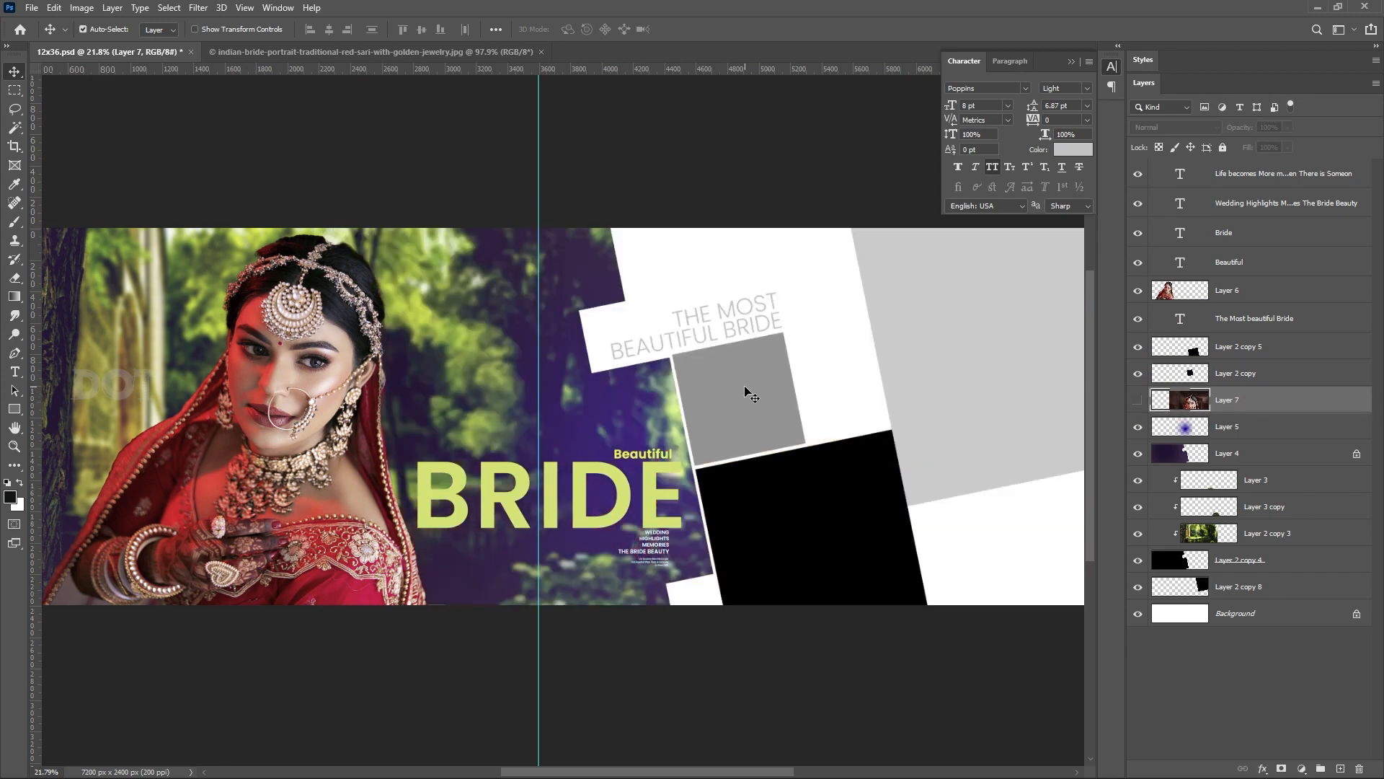
{"action": "left_click", "coordinate": [745, 387]}
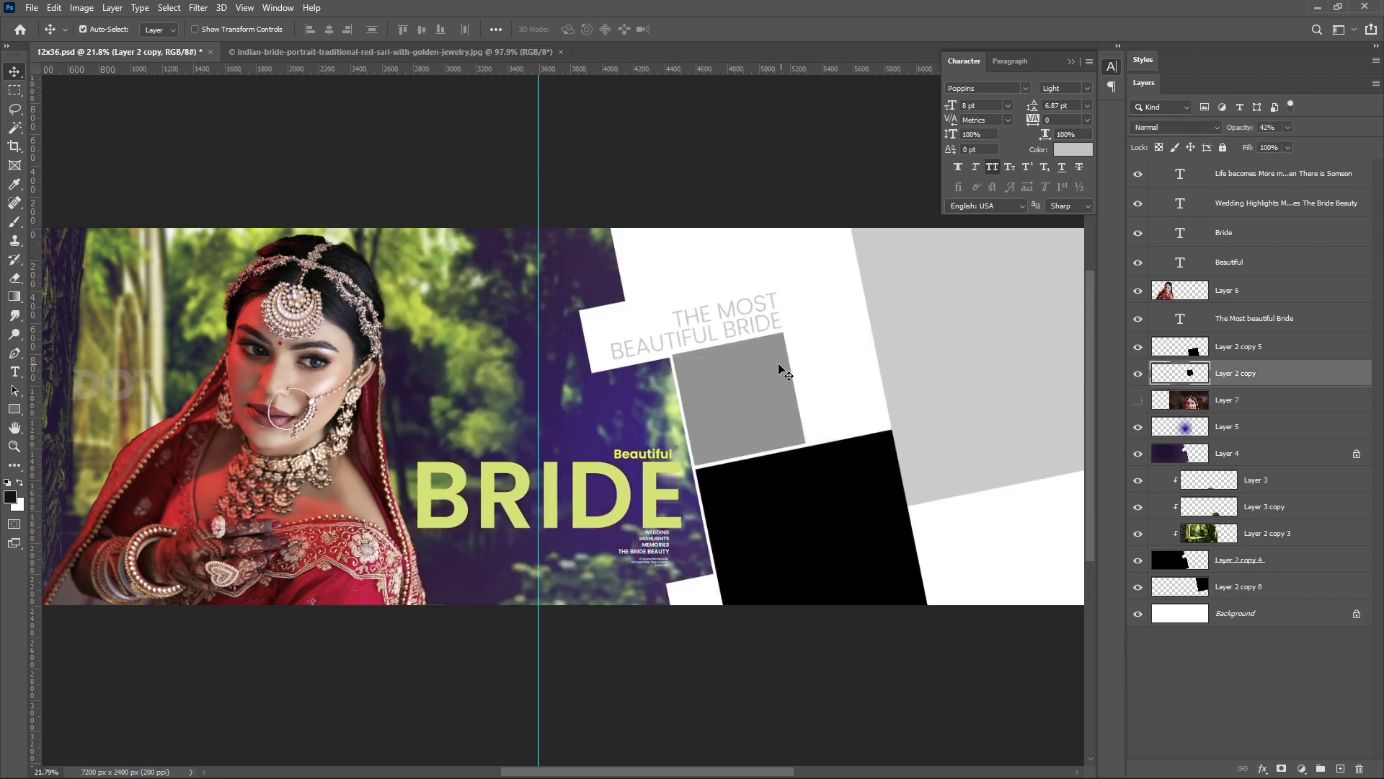
{"action": "left_click", "coordinate": [1274, 401]}
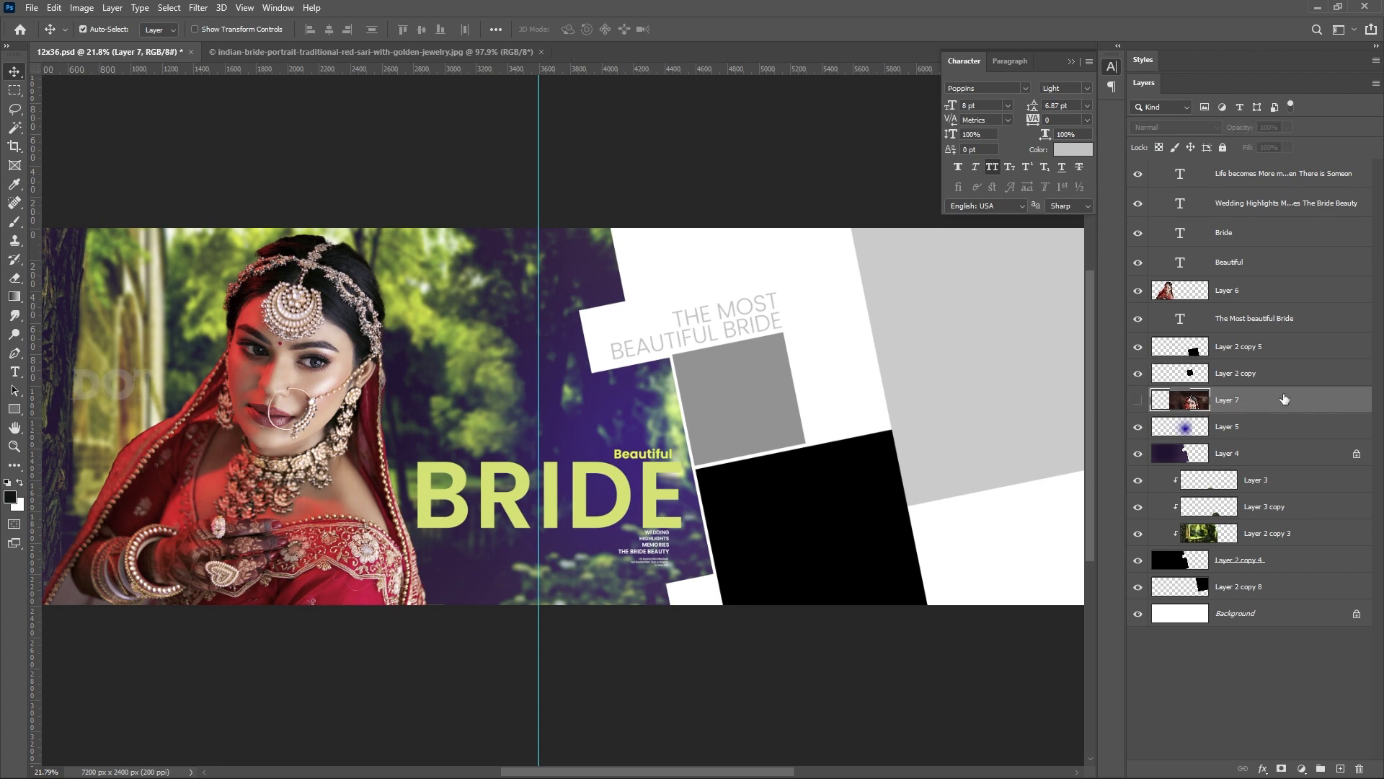
{"action": "left_click_drag", "start_coordinate": [1284, 398], "coordinate": [1258, 379]}
{"action": "right_click", "coordinate": [1258, 378]}
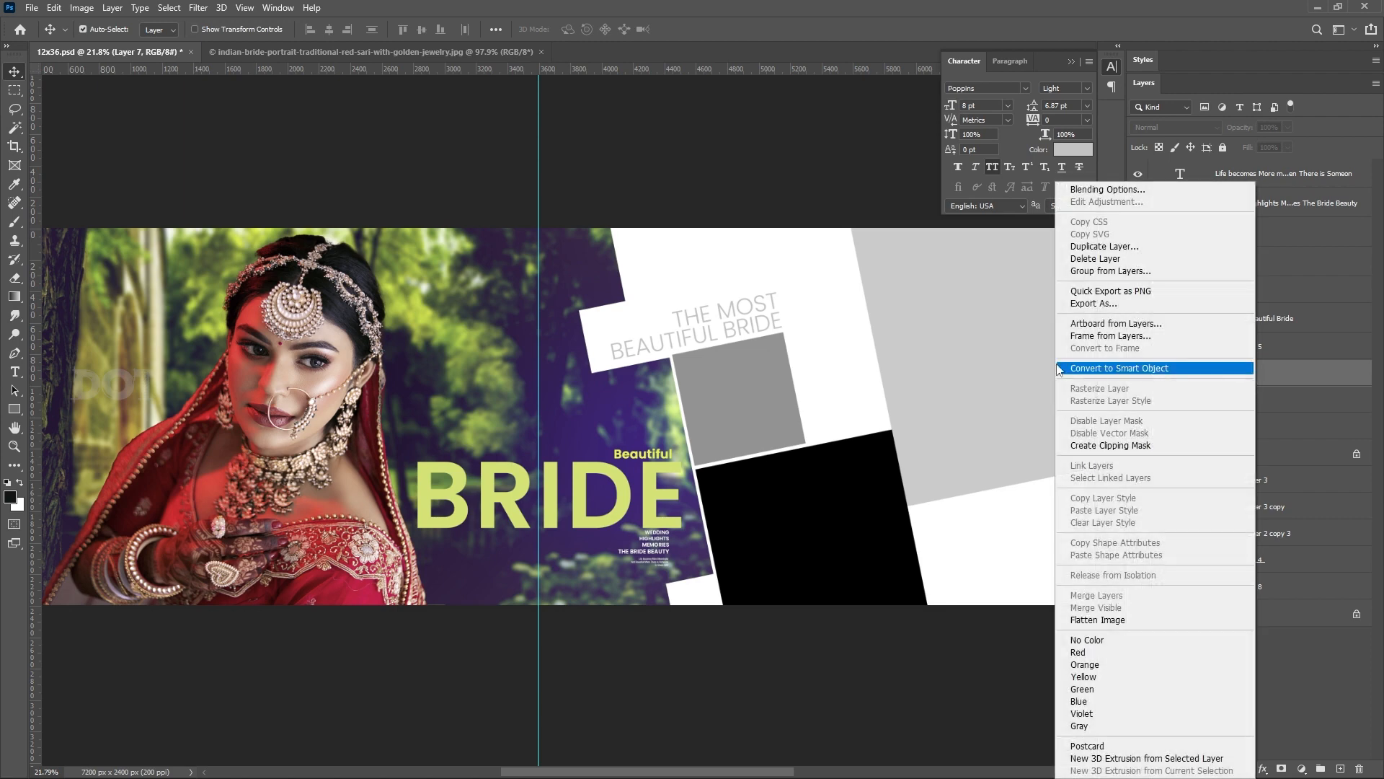
{"action": "left_click", "coordinate": [1120, 446]}
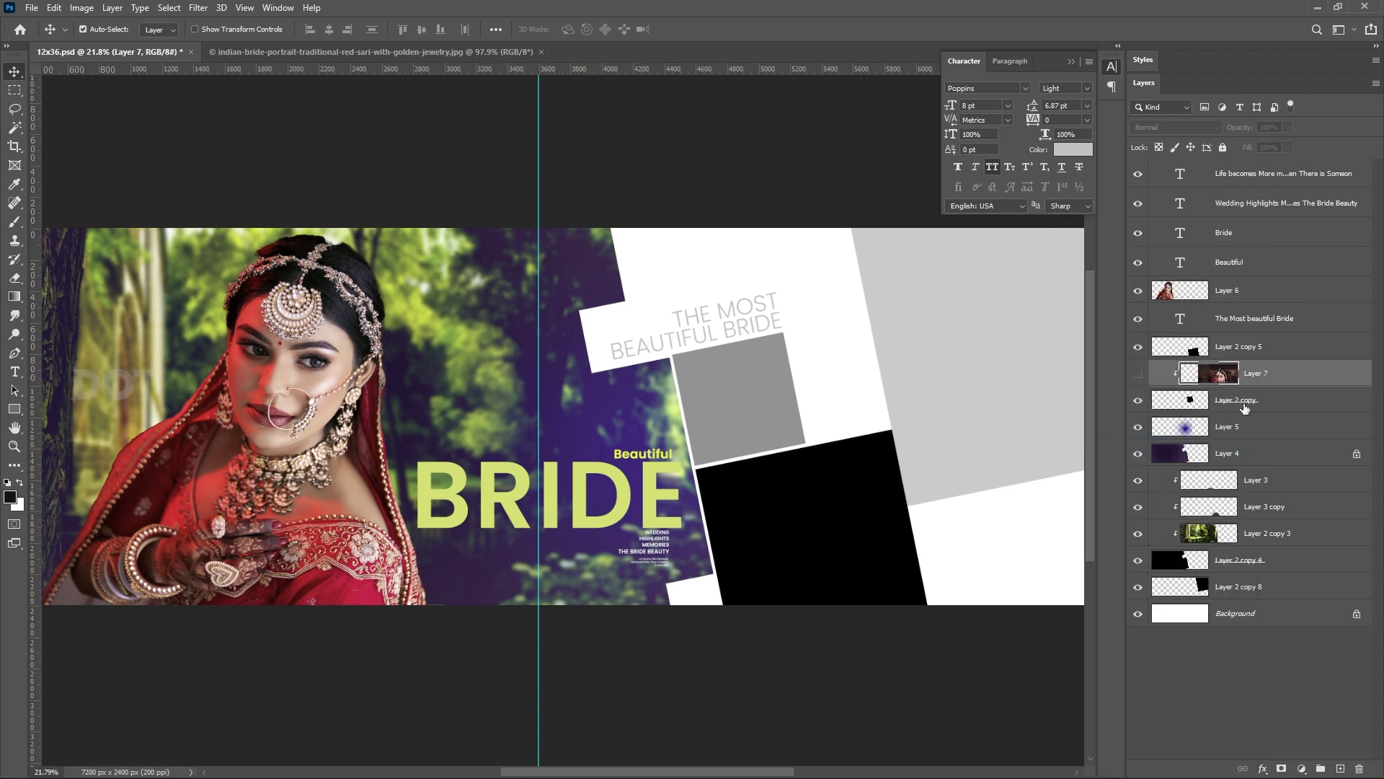
{"action": "left_click", "coordinate": [1138, 375]}
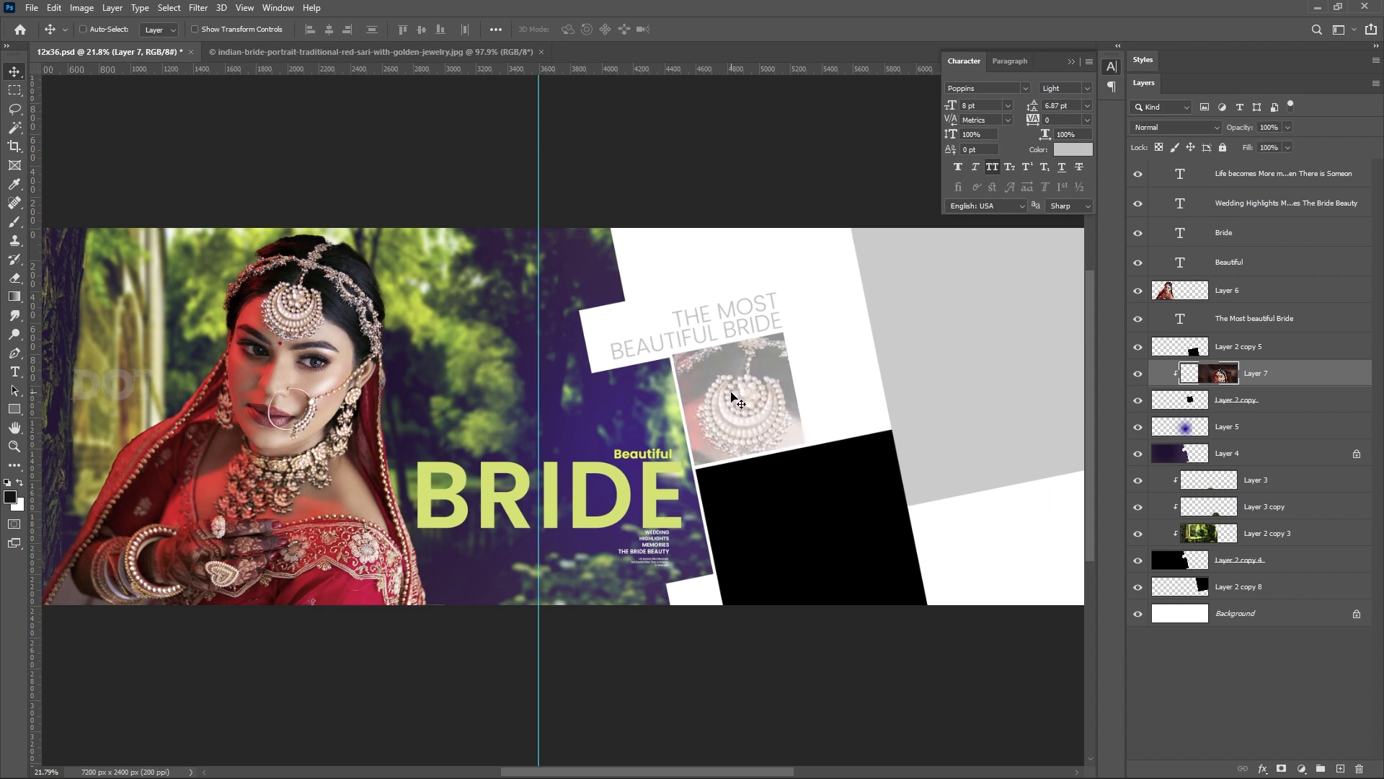
Scale down and reposition the clipped photo so the bride's headpiece and eyes fill the small square.
{"action": "key", "text": "ctrl+t"}
{"action": "left_click_drag", "start_coordinate": [320, 212], "coordinate": [450, 359]}
{"action": "left_click_drag", "start_coordinate": [818, 387], "coordinate": [810, 296]}
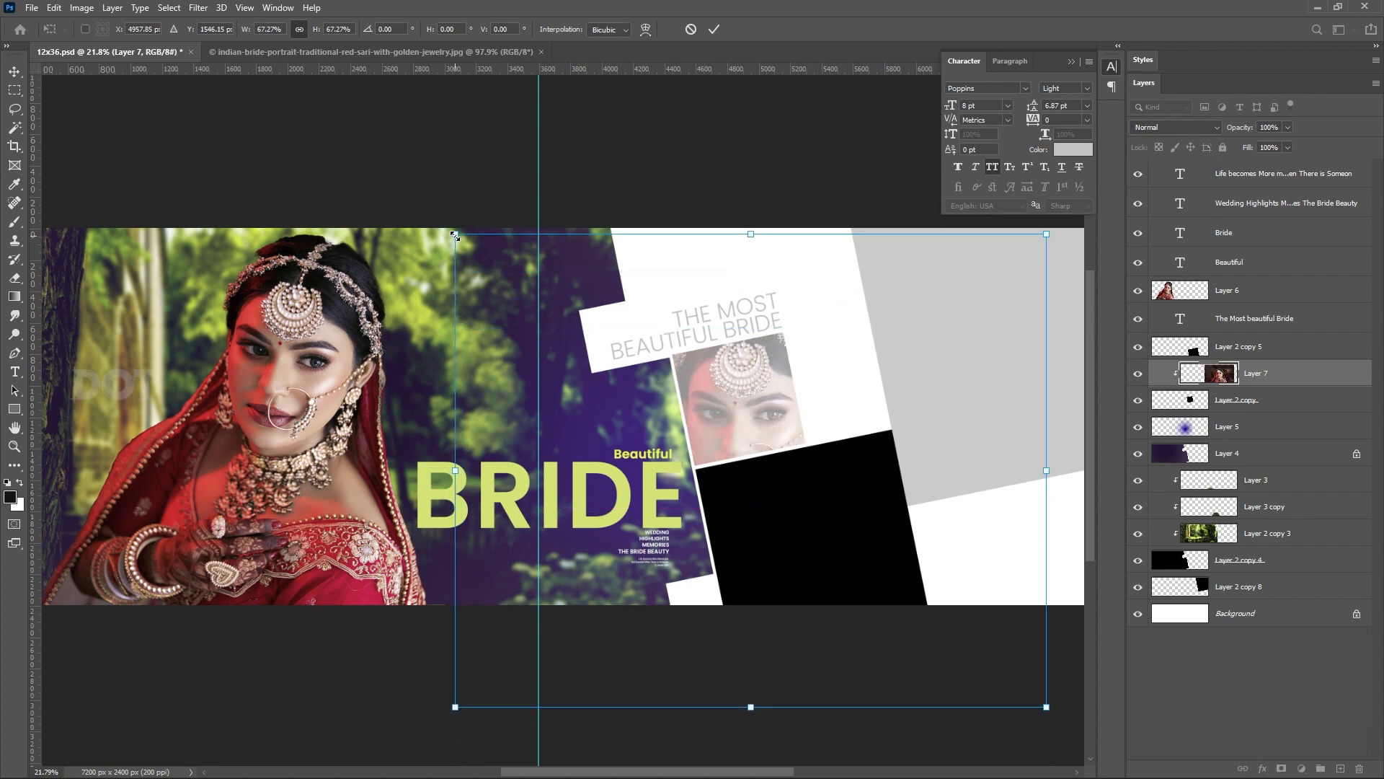
{"action": "left_click_drag", "start_coordinate": [454, 235], "coordinate": [408, 197]}
{"action": "left_click_drag", "start_coordinate": [724, 362], "coordinate": [727, 379]}
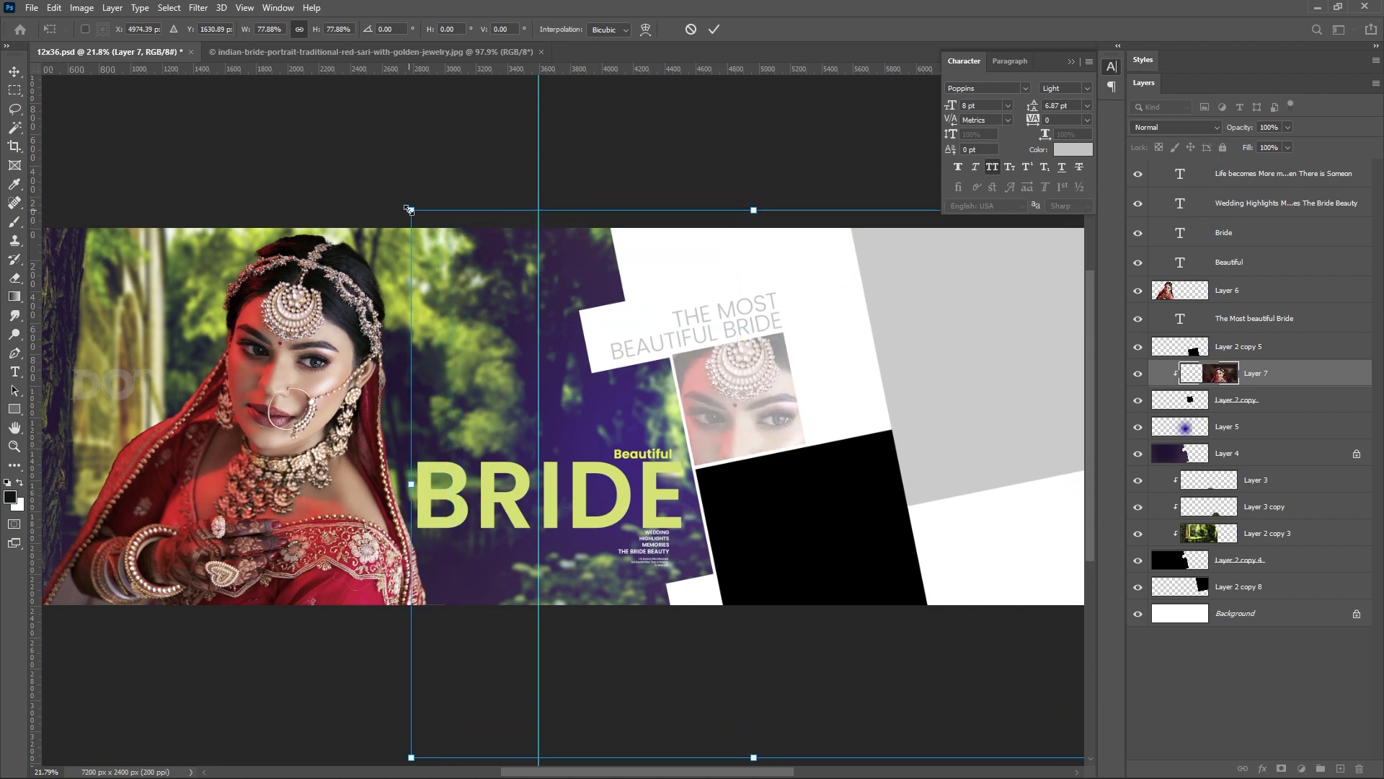
{"action": "left_click_drag", "start_coordinate": [409, 210], "coordinate": [399, 201]}
{"action": "key", "text": "Return"}
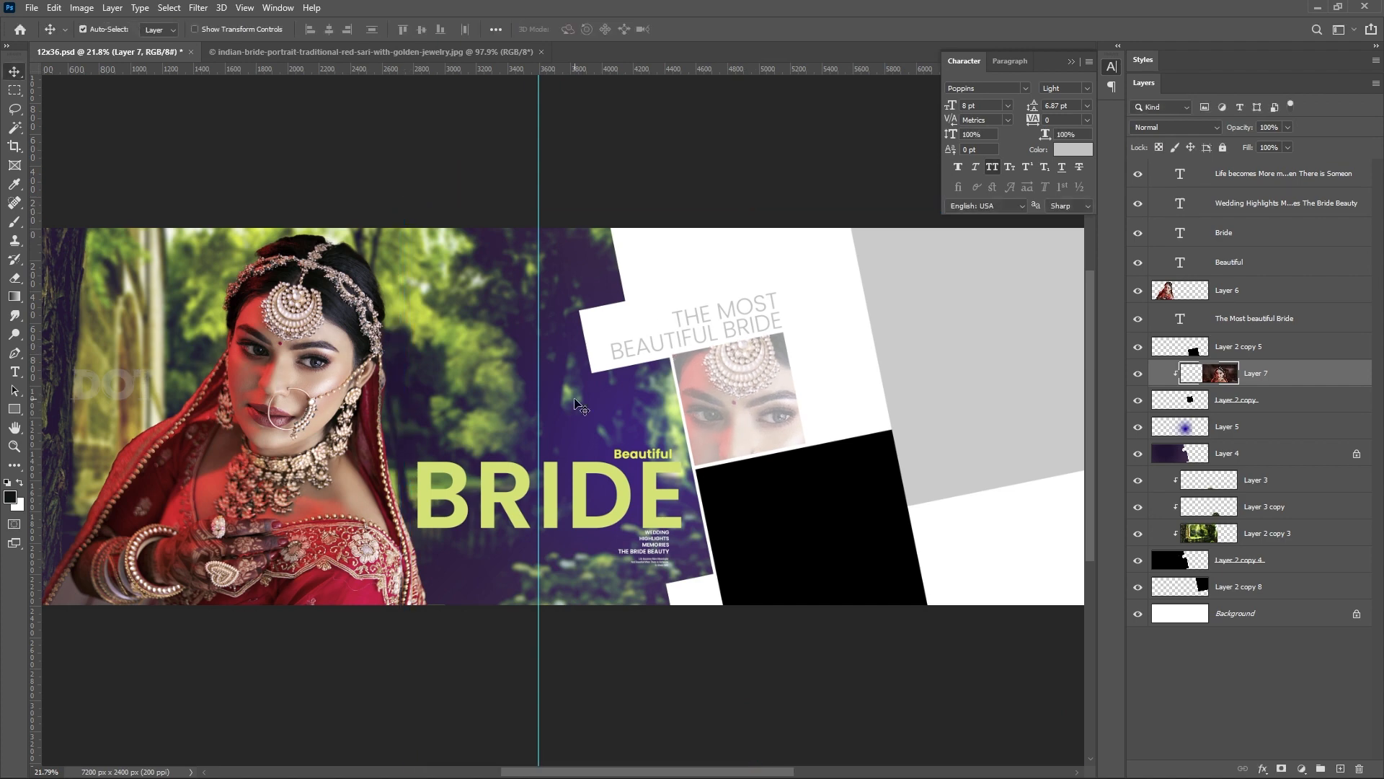
Clip a duplicate of the photo to the large black square, framing the bride's face there and her headpiece in the small square.
{"action": "left_click_drag", "start_coordinate": [1294, 373], "coordinate": [1285, 351]}
{"action": "right_click", "coordinate": [1285, 350]}
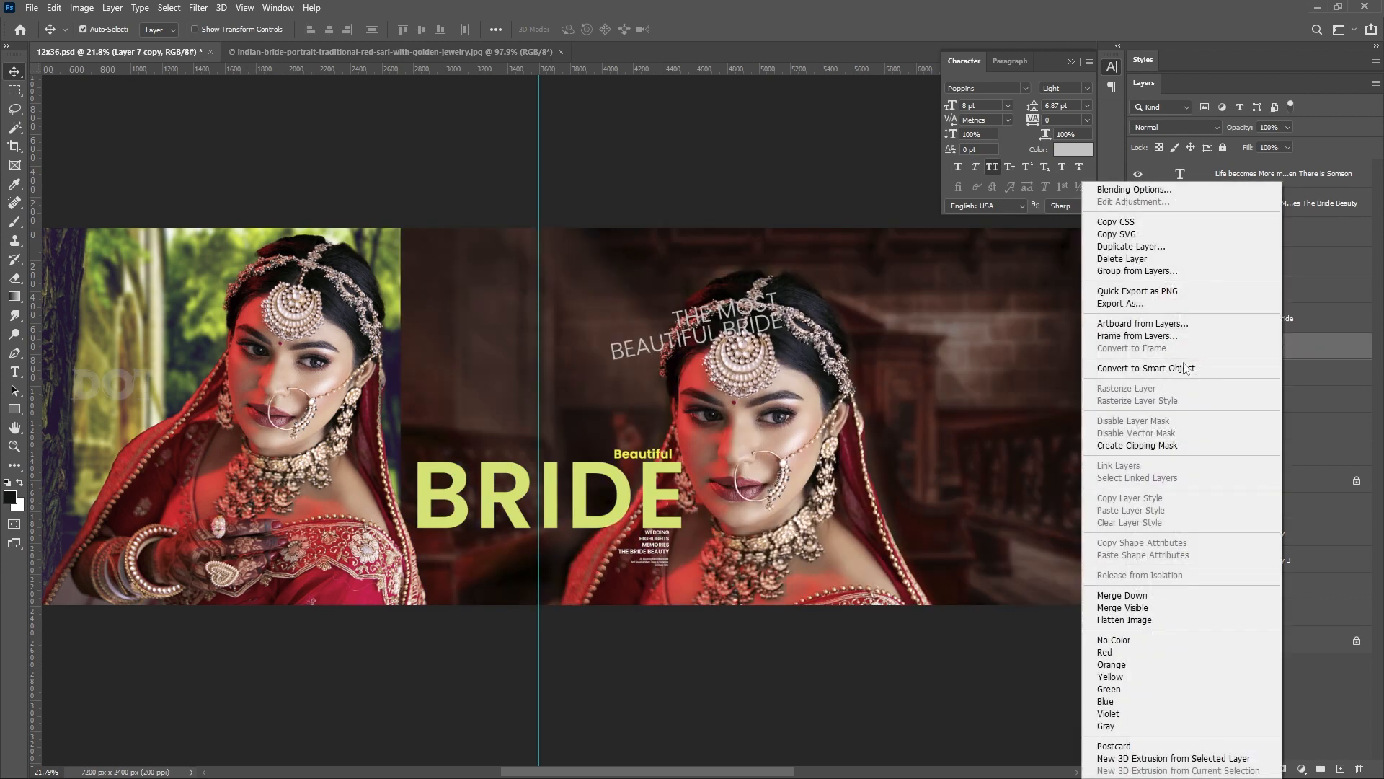
{"action": "left_click", "coordinate": [1143, 444]}
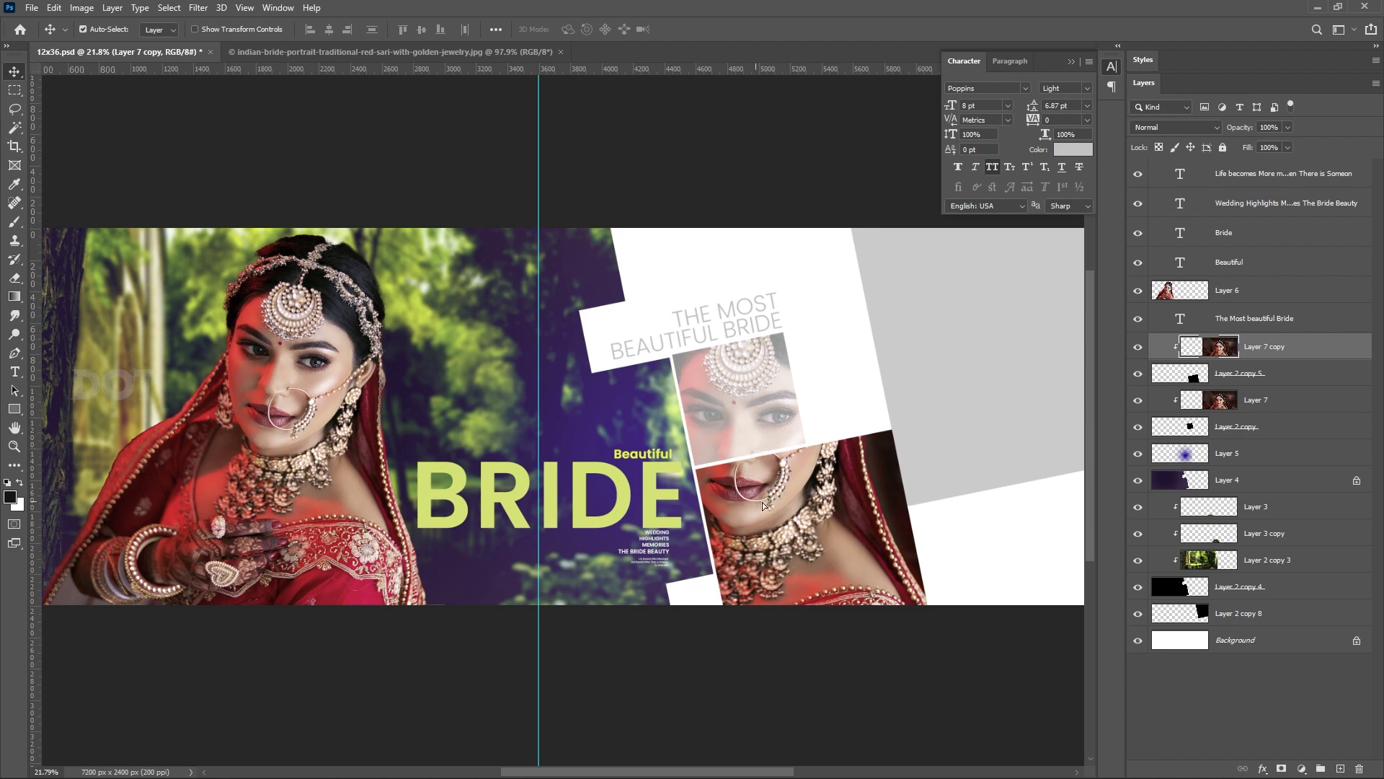
{"action": "left_click_drag", "start_coordinate": [796, 509], "coordinate": [850, 707]}
{"action": "scroll", "coordinate": [827, 533], "scroll_direction": "up", "scroll_amount": 3}
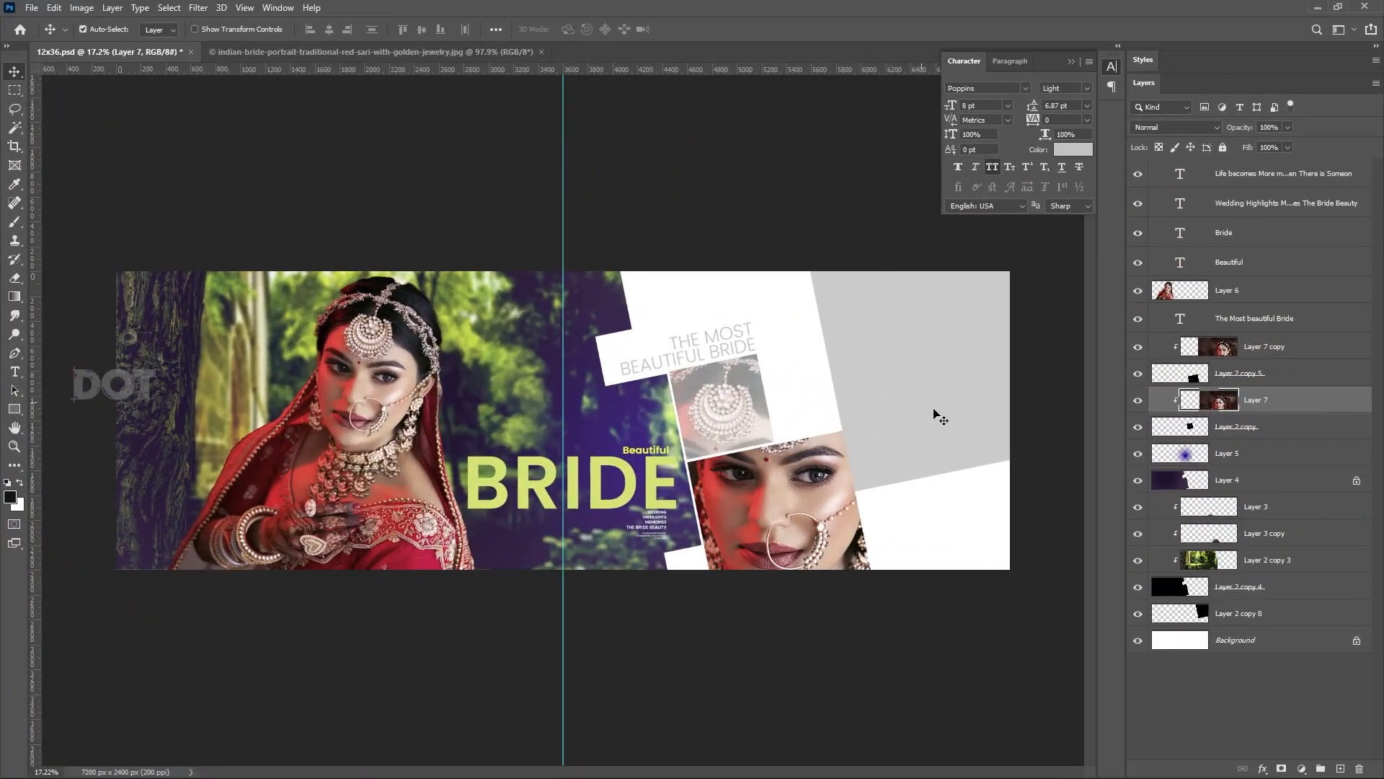
Place the lehenga-bridal-shoot photo above the large light grey panel on the right page and clip it to that panel.
{"action": "left_click", "coordinate": [891, 342]}
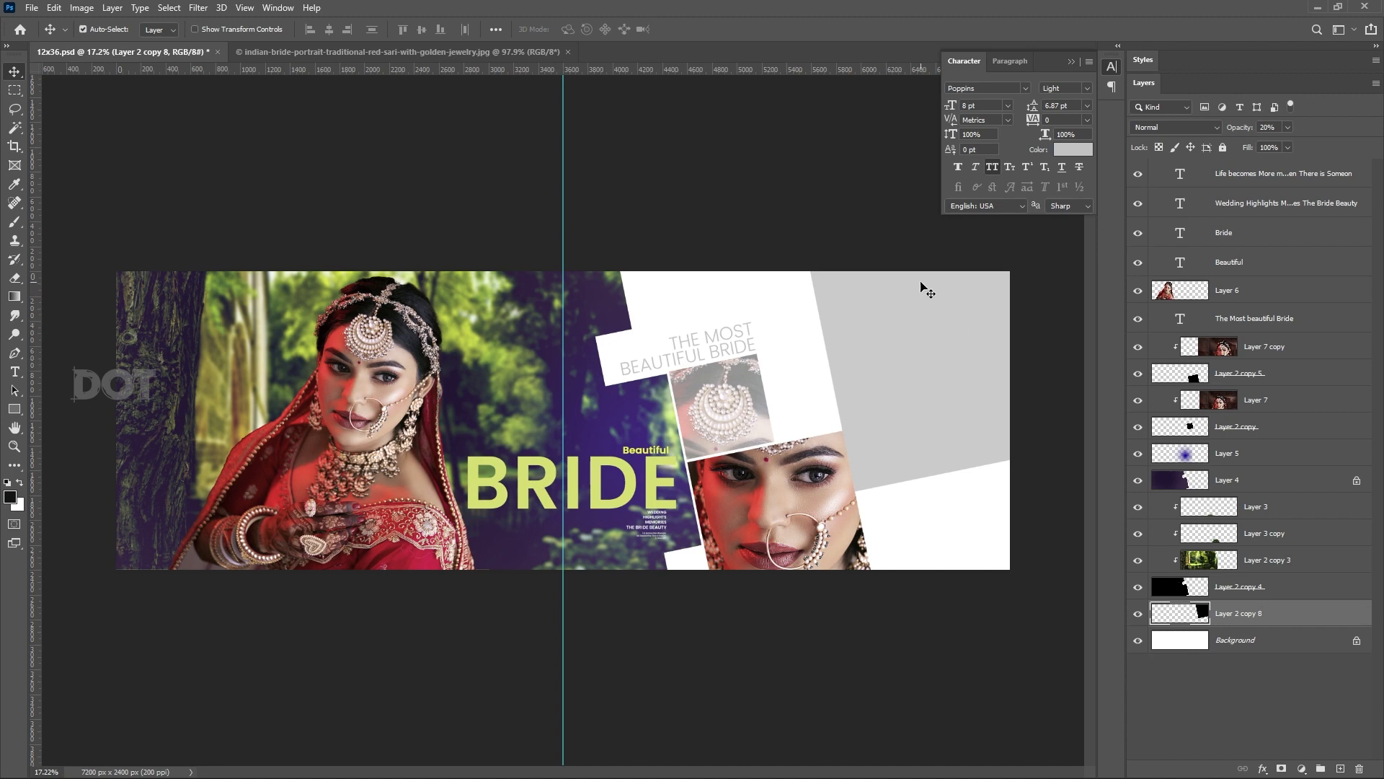
{"action": "key", "text": "alt+Tab"}
{"action": "key", "text": "alt+Tab"}
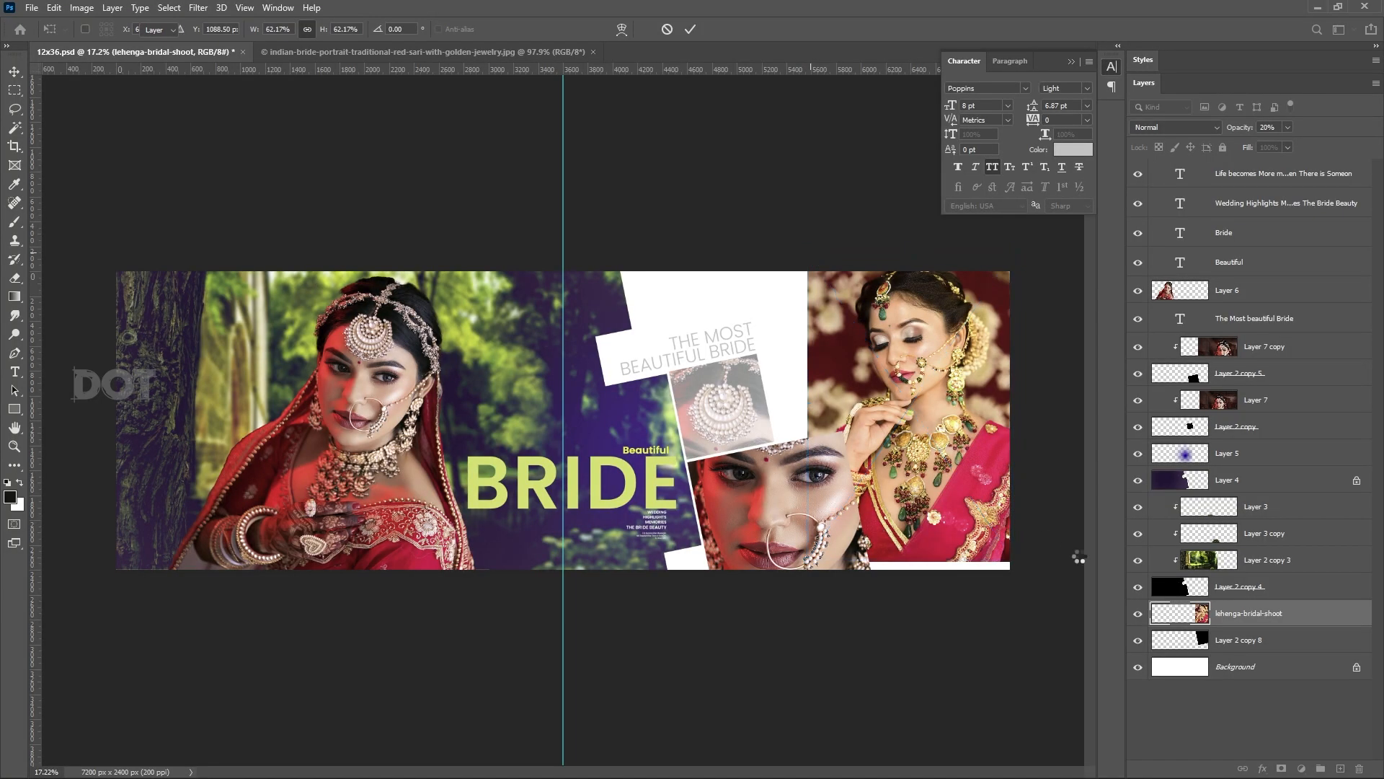
{"action": "right_click", "coordinate": [1317, 614]}
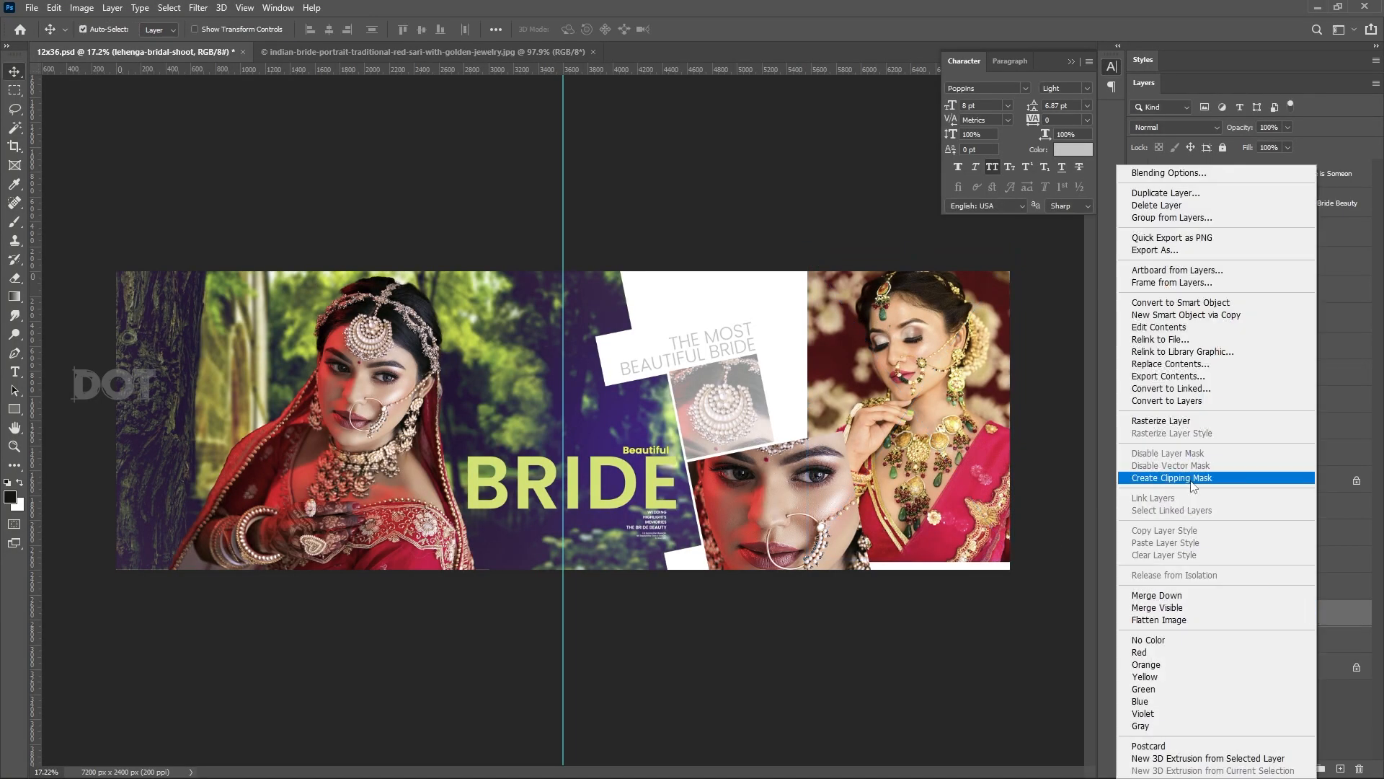
{"action": "left_click", "coordinate": [1182, 477]}
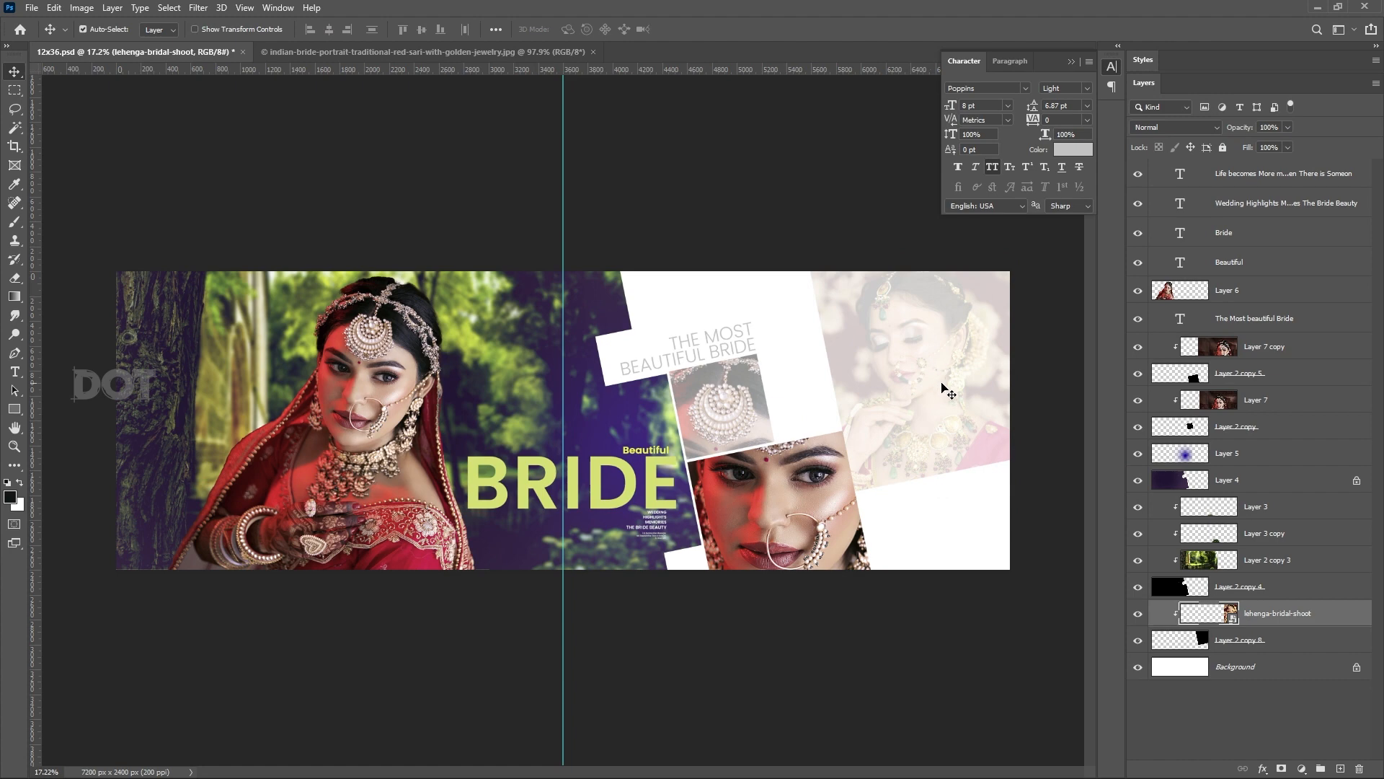
Raise the opacity of Layer 2 copy 8, the panel beneath the lehenga-bridal-shoot photo, to 100%.
{"action": "key", "text": "alt+bracketleft"}
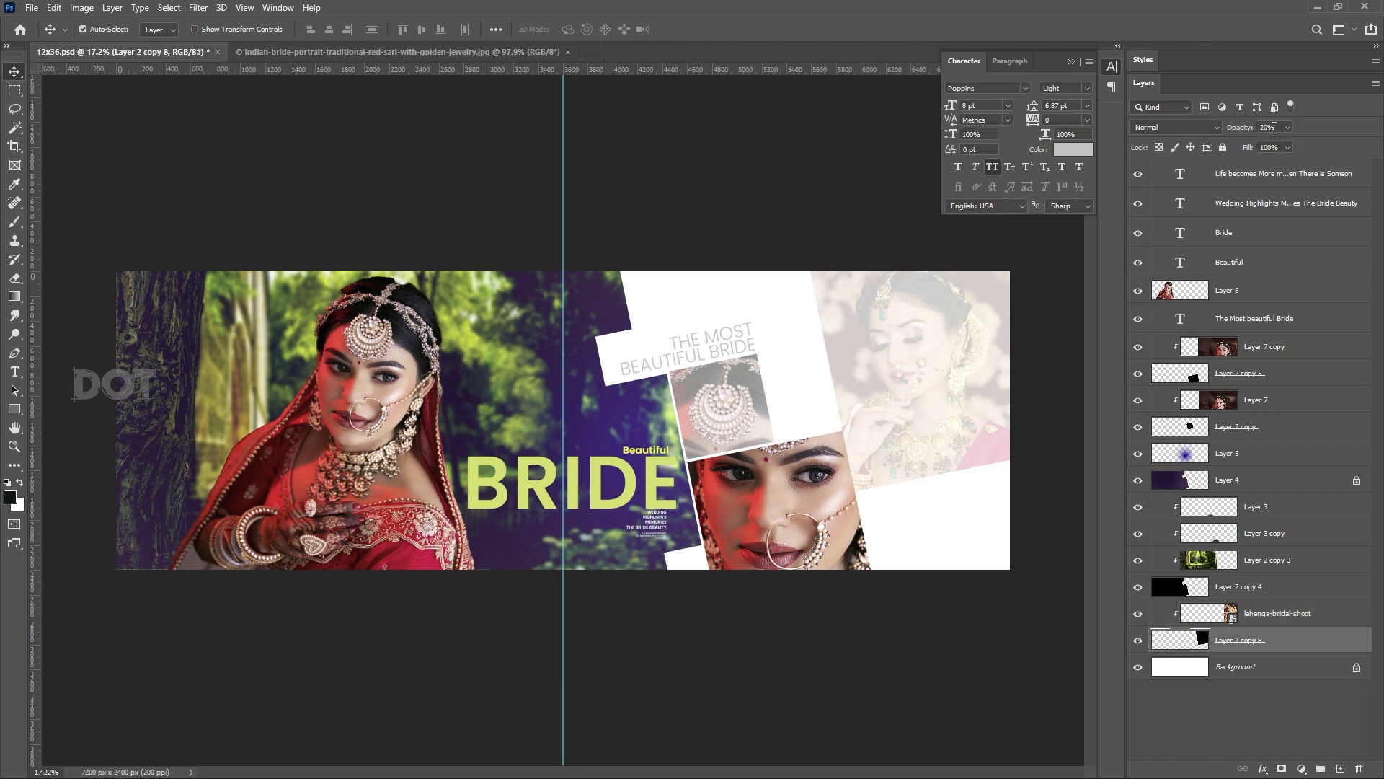
{"action": "left_click_drag", "start_coordinate": [1240, 128], "coordinate": [1377, 141]}
{"action": "left_click", "coordinate": [874, 667]}
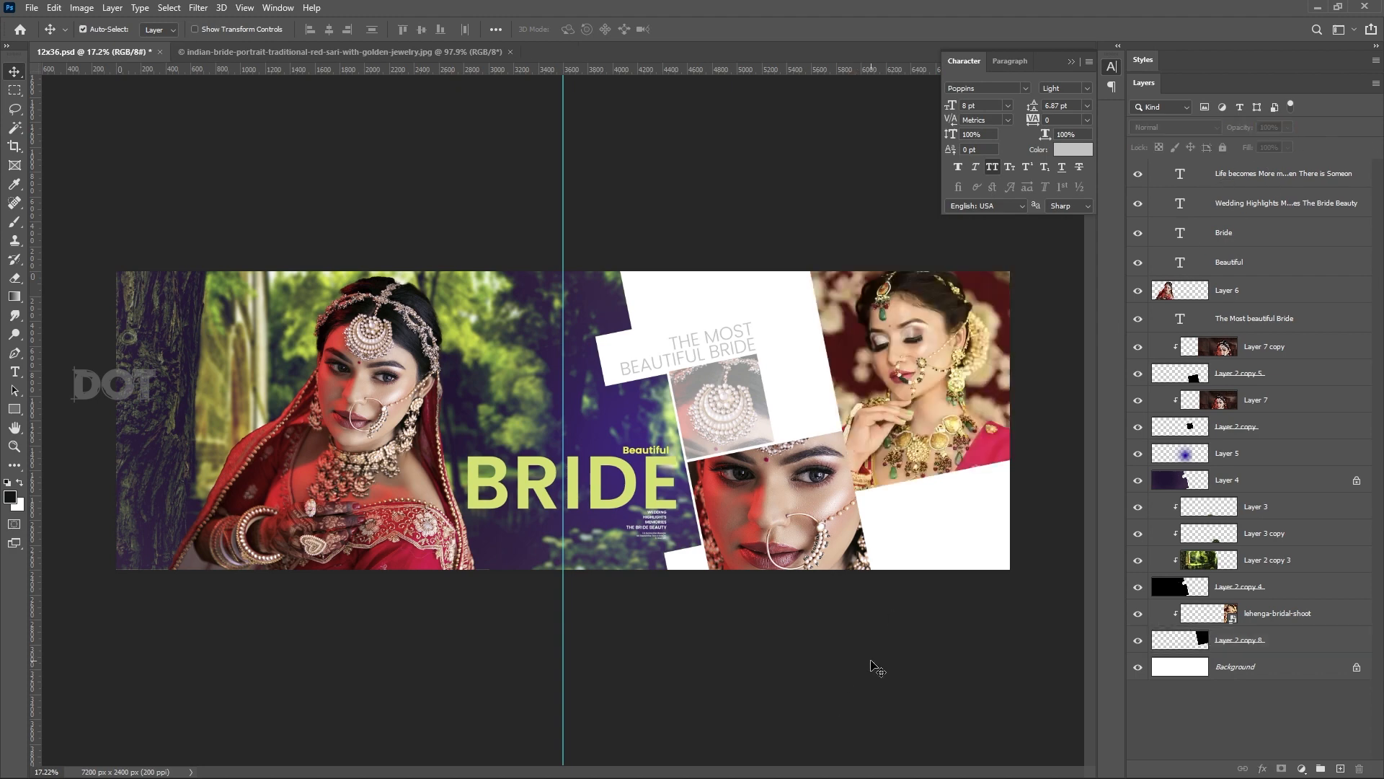
Convert the lehenga-bridal-shoot photo to black and white with Reds at 79% and Yellows at 6%.
{"action": "scroll", "coordinate": [920, 357], "scroll_direction": "up", "scroll_amount": 10}
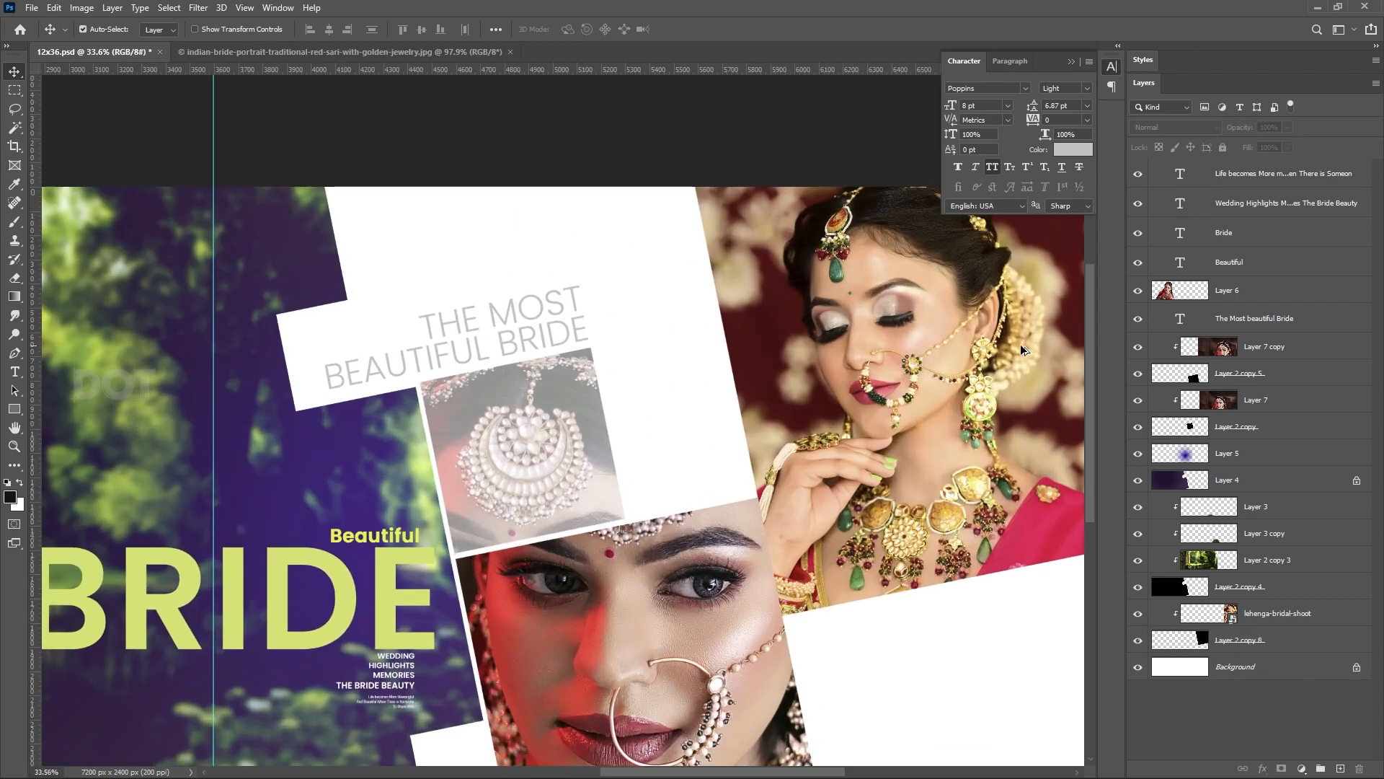
{"action": "scroll", "coordinate": [848, 306], "scroll_direction": "down", "scroll_amount": 3}
{"action": "left_click", "coordinate": [856, 366]}
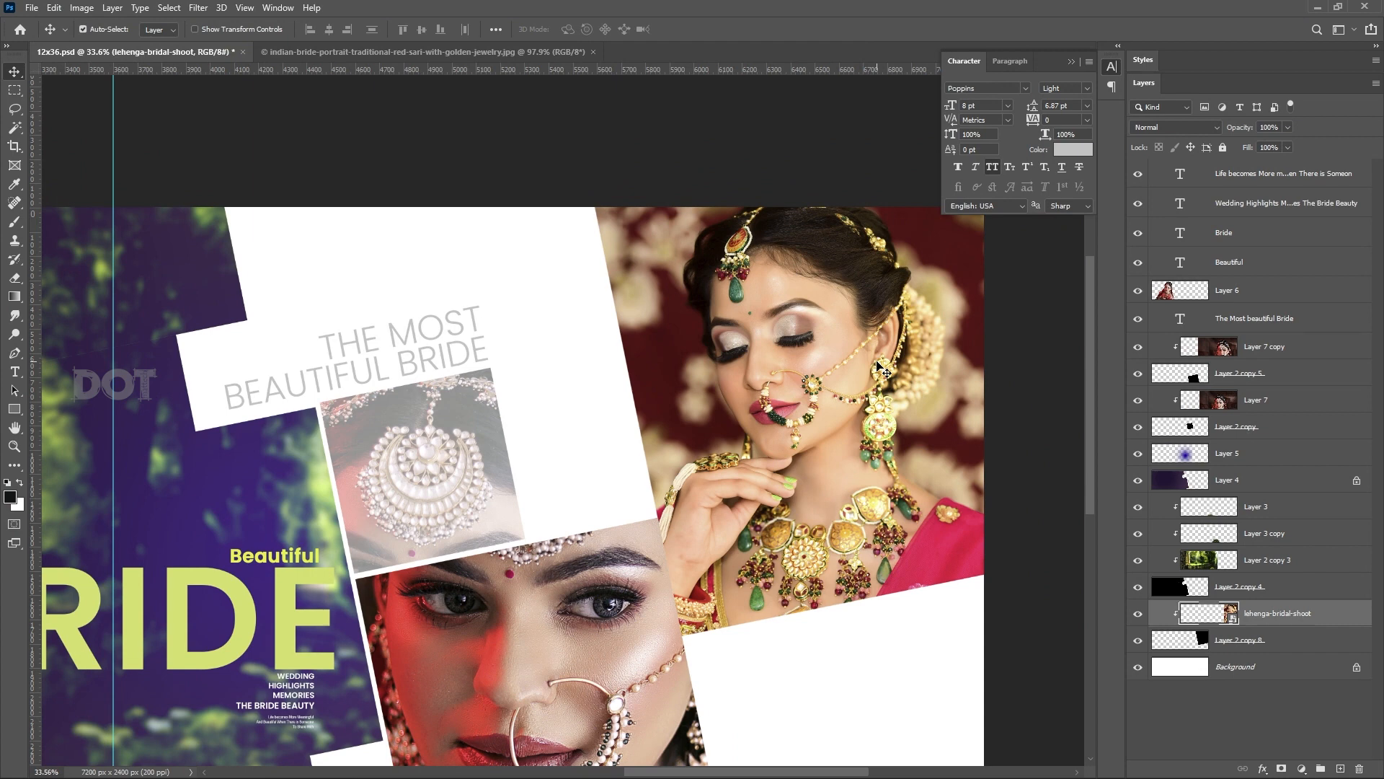
{"action": "key", "text": "ctrl"}
{"action": "key", "text": "ctrl+alt+shift+b"}
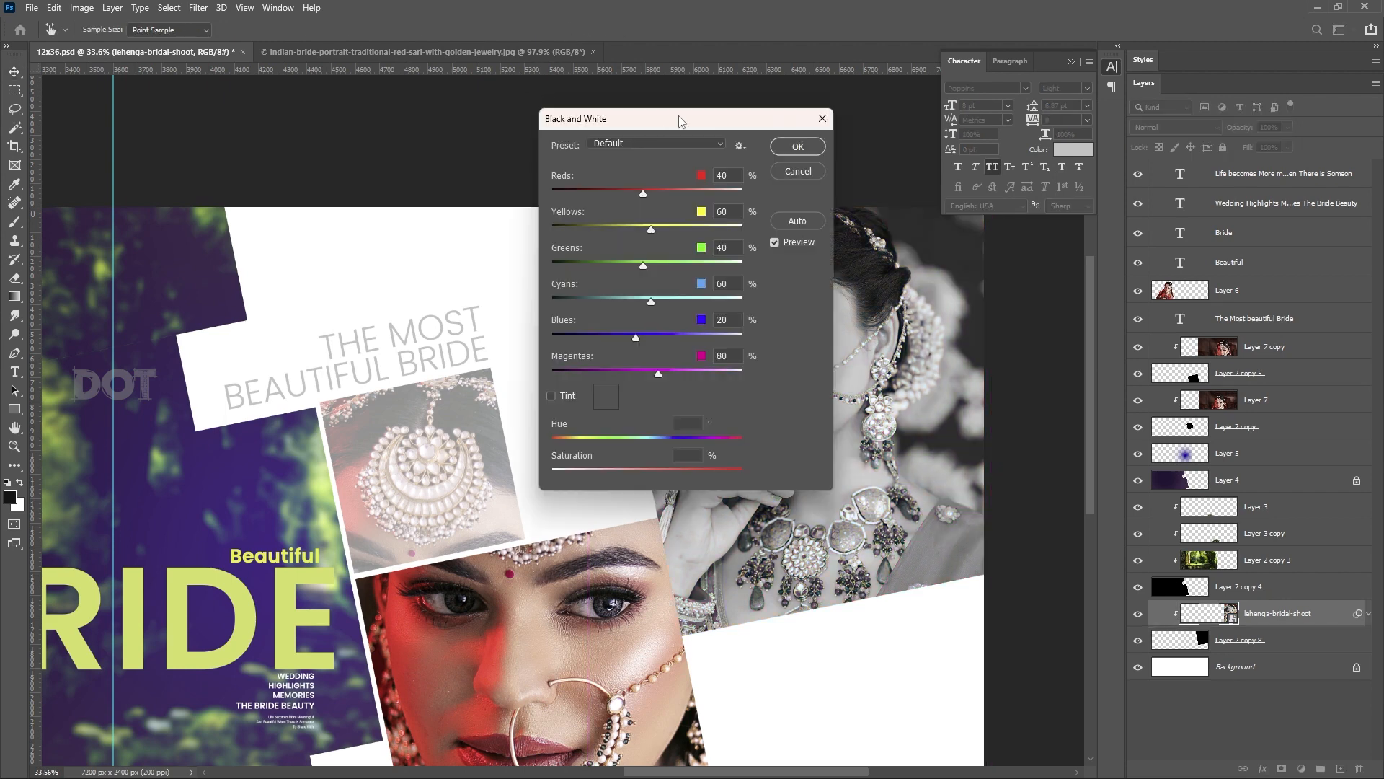
{"action": "left_click_drag", "start_coordinate": [681, 114], "coordinate": [470, 113]}
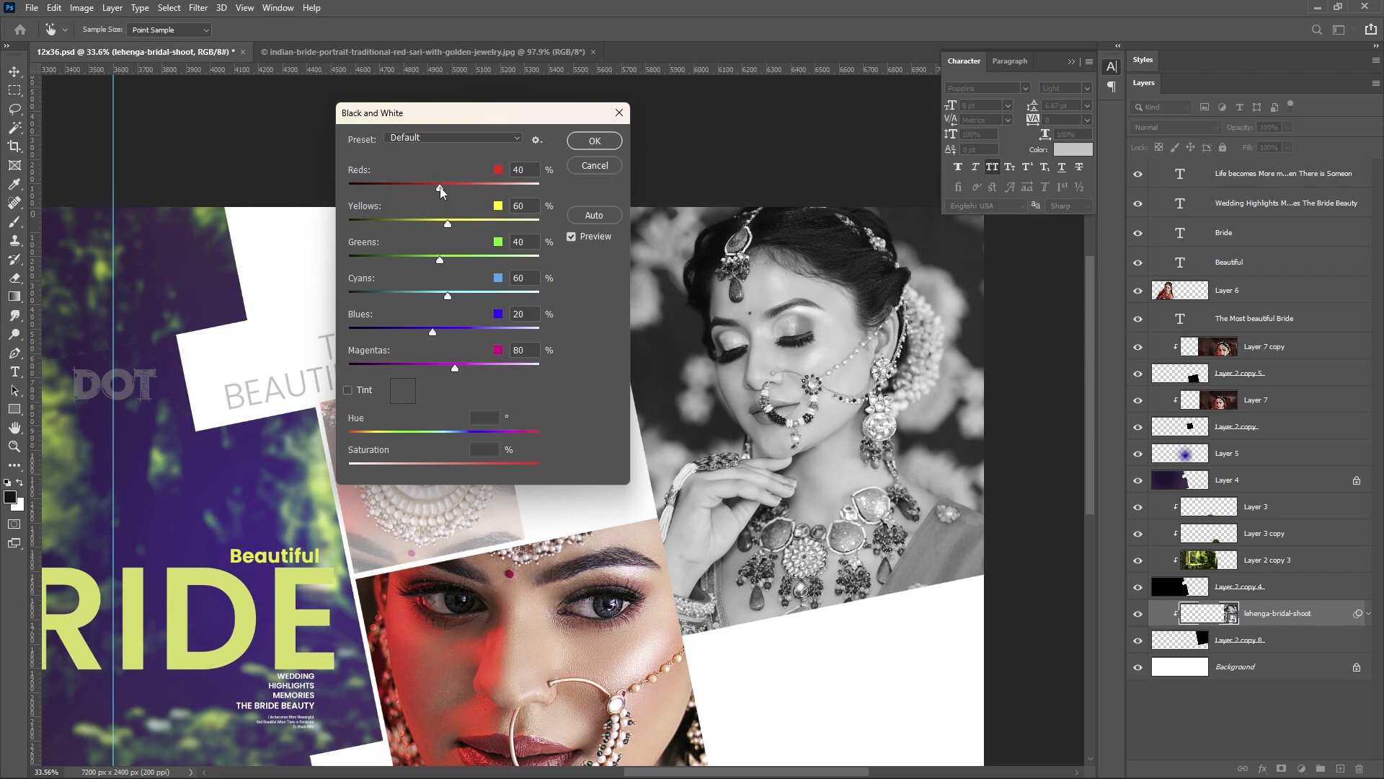
{"action": "mouse_move", "coordinate": [440, 190]}
{"action": "left_mouse_down"}
{"action": "mouse_move", "coordinate": [481, 192]}
{"action": "mouse_move", "coordinate": [430, 188]}
{"action": "mouse_move", "coordinate": [456, 193]}
{"action": "left_mouse_up"}
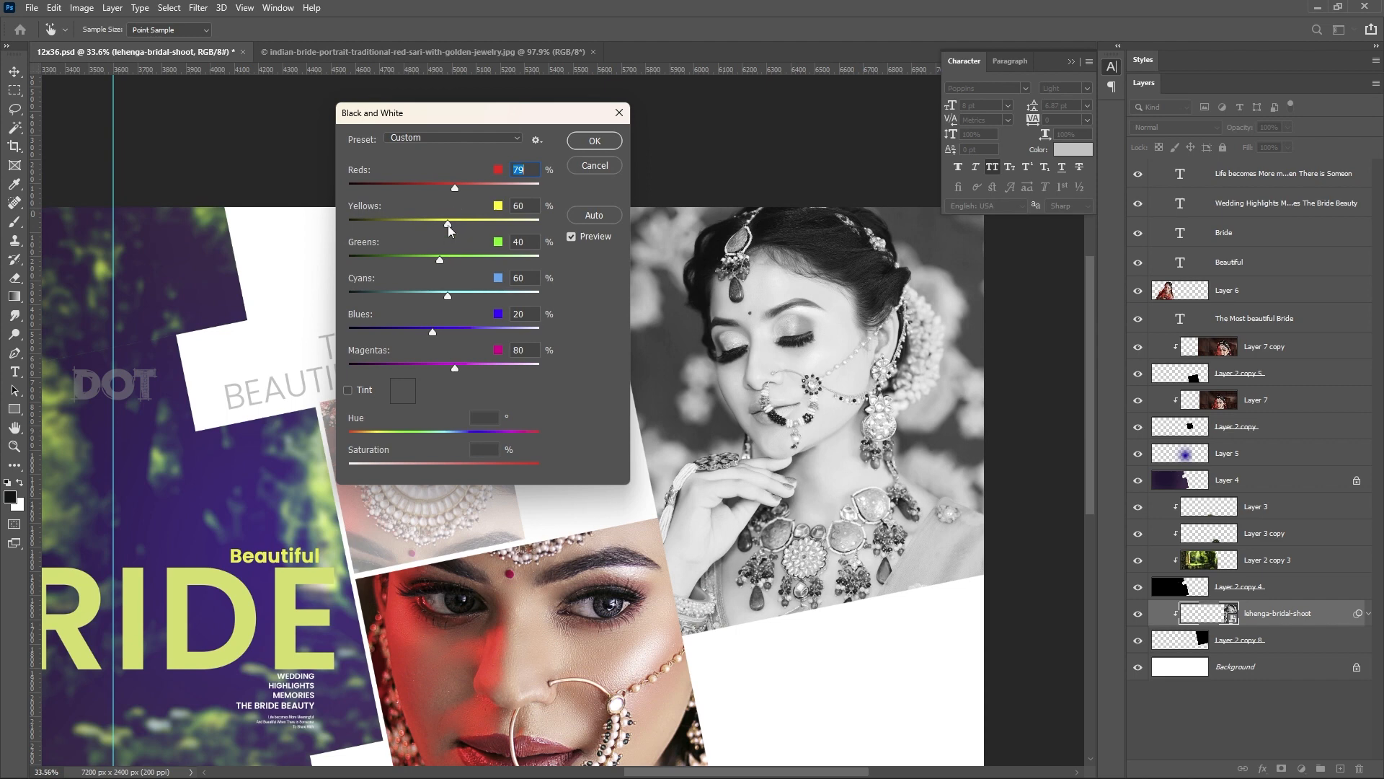
{"action": "left_click_drag", "start_coordinate": [448, 225], "coordinate": [427, 226]}
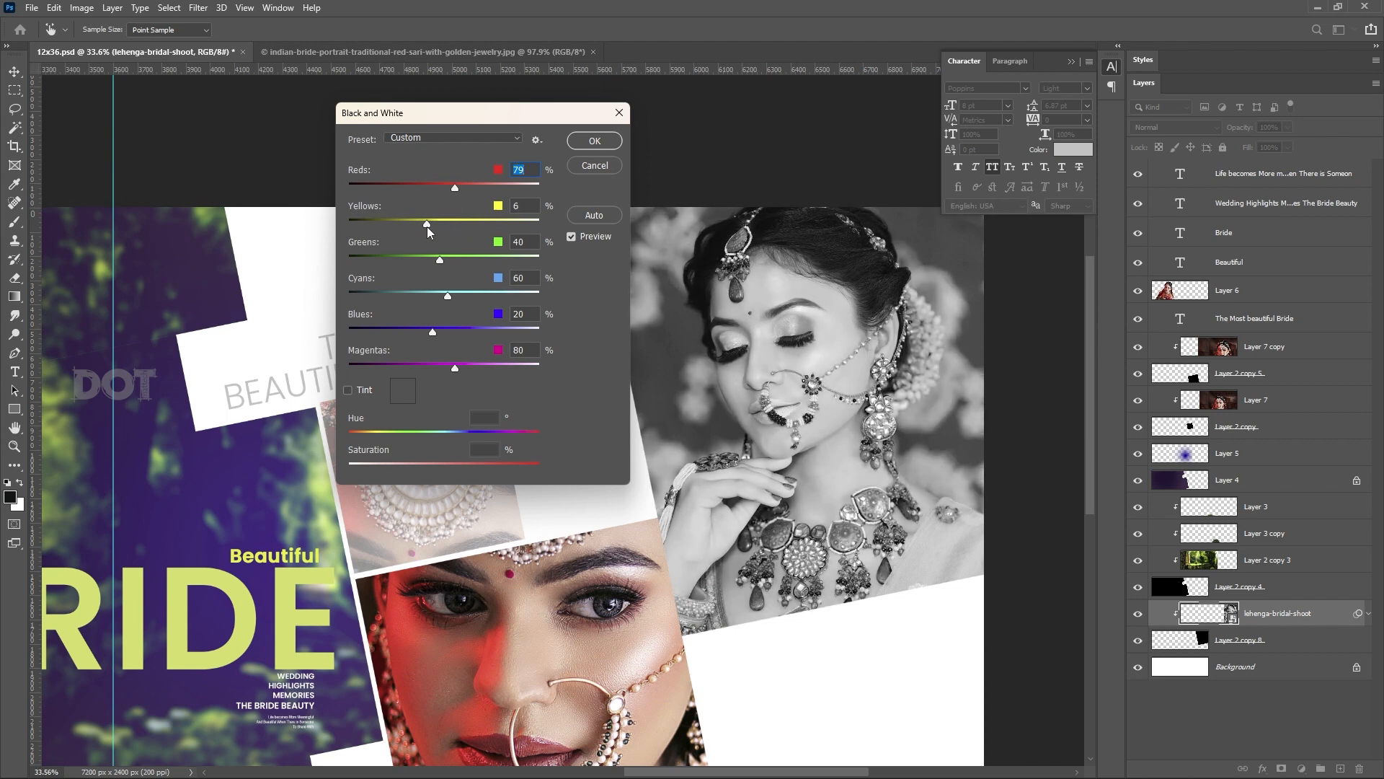
{"action": "left_click", "coordinate": [594, 140]}
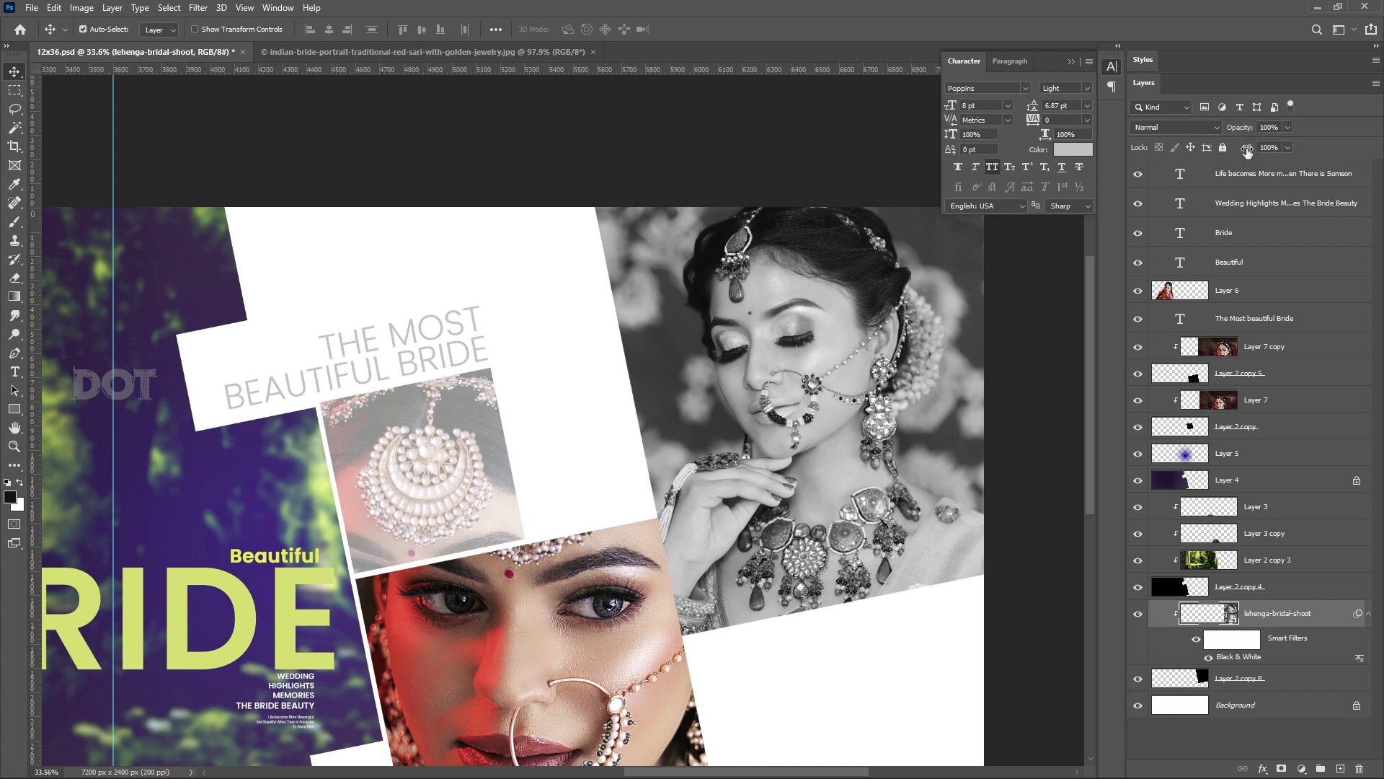
Set the black-and-white photo's fill to 66% and invert its black clipping base, Layer 2 copy 8, to white.
{"action": "left_click_drag", "start_coordinate": [1246, 150], "coordinate": [1223, 154]}
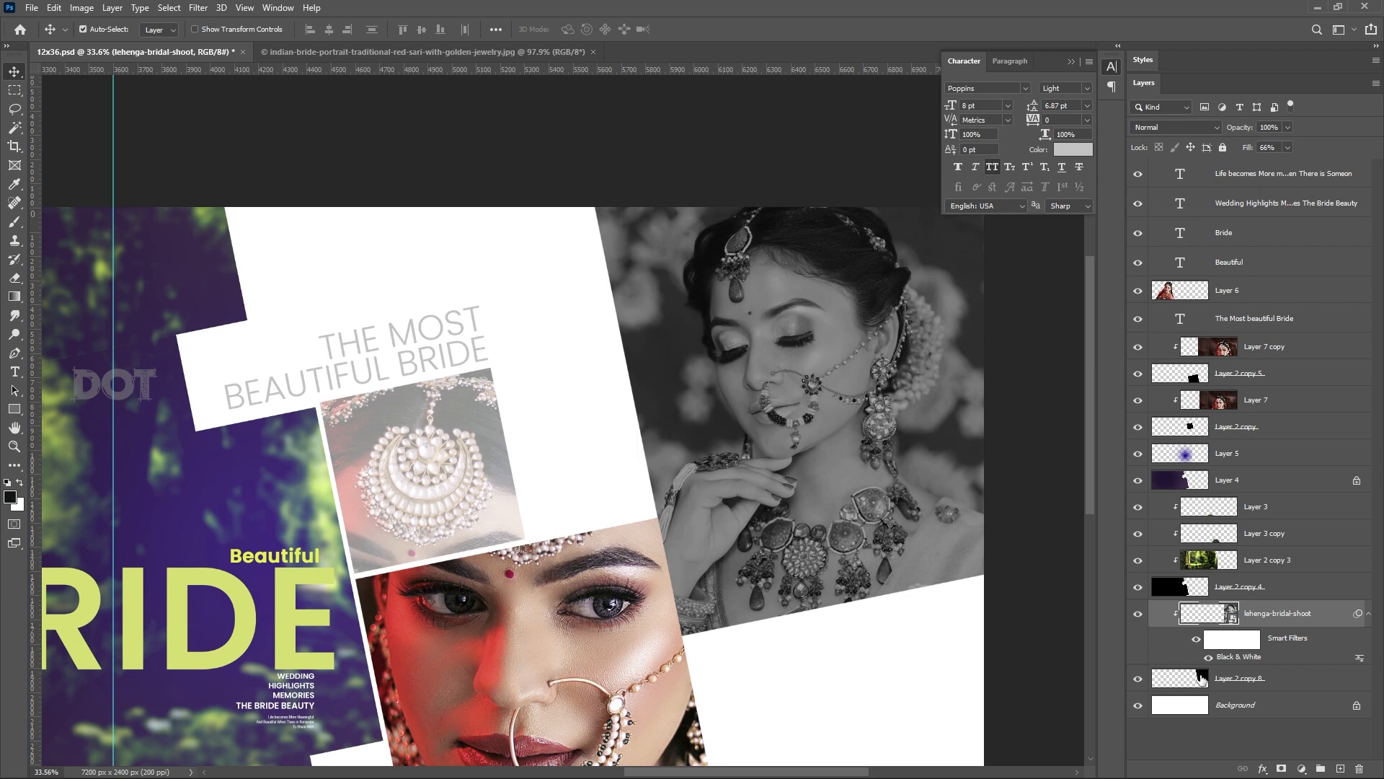
{"action": "left_click", "coordinate": [1259, 682]}
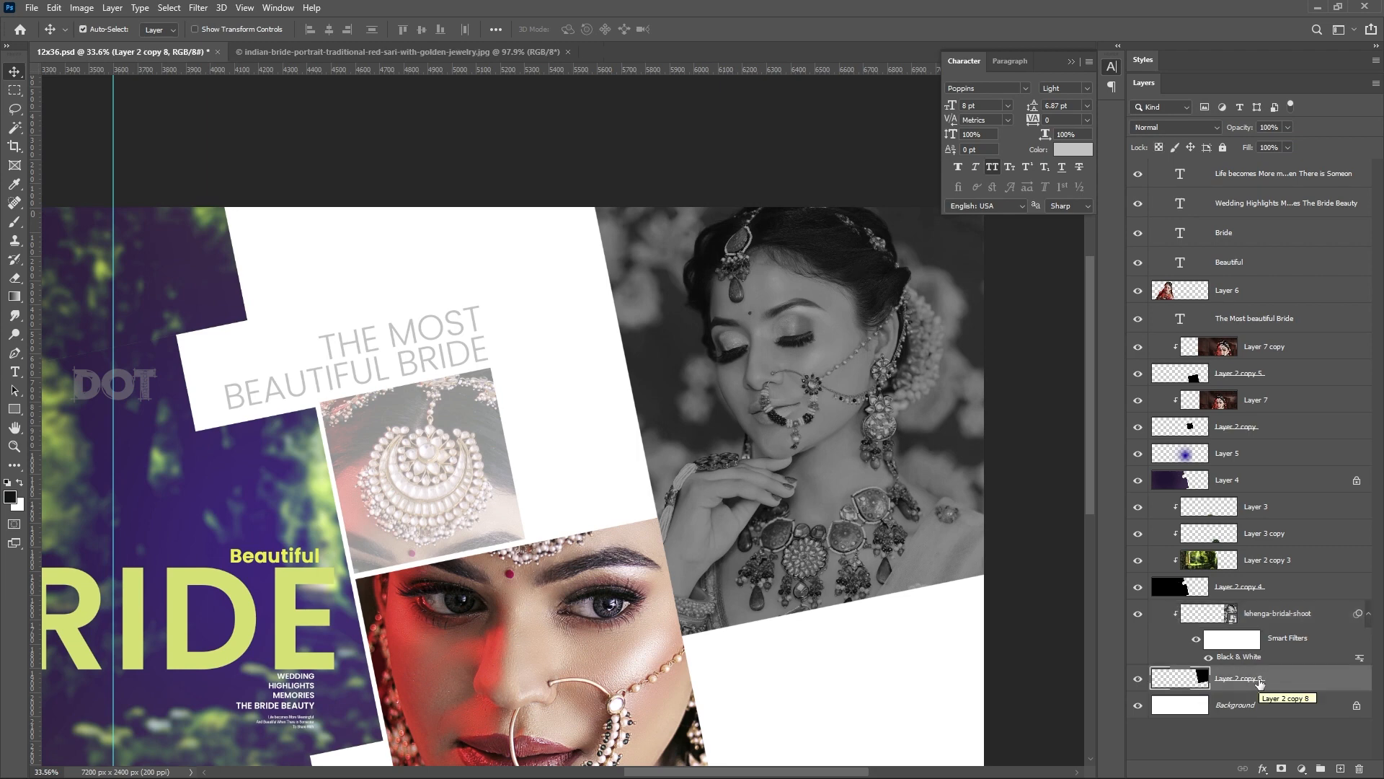
{"action": "key", "text": "ctrl+i"}
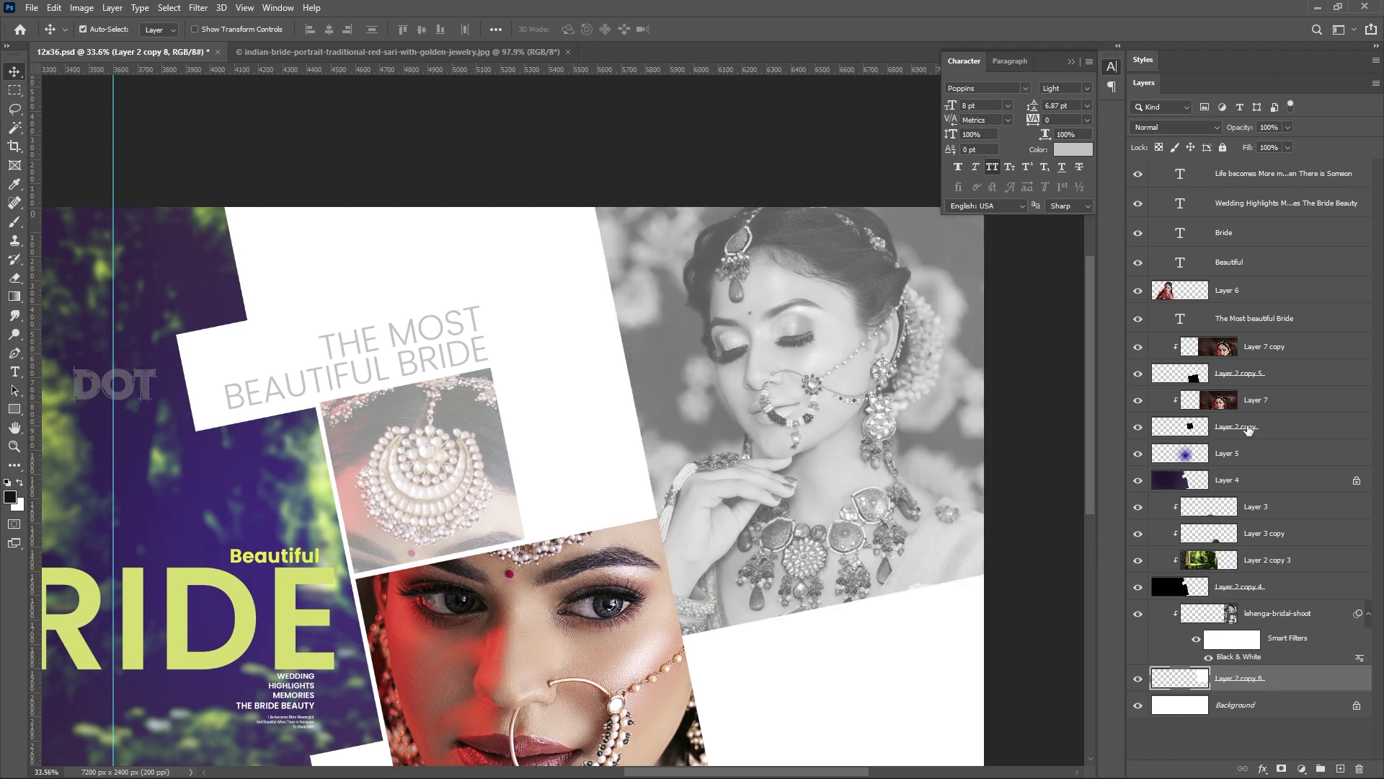
Lower the fill of the lehenga-bridal-shoot photo to 59%.
{"action": "left_click", "coordinate": [1292, 620]}
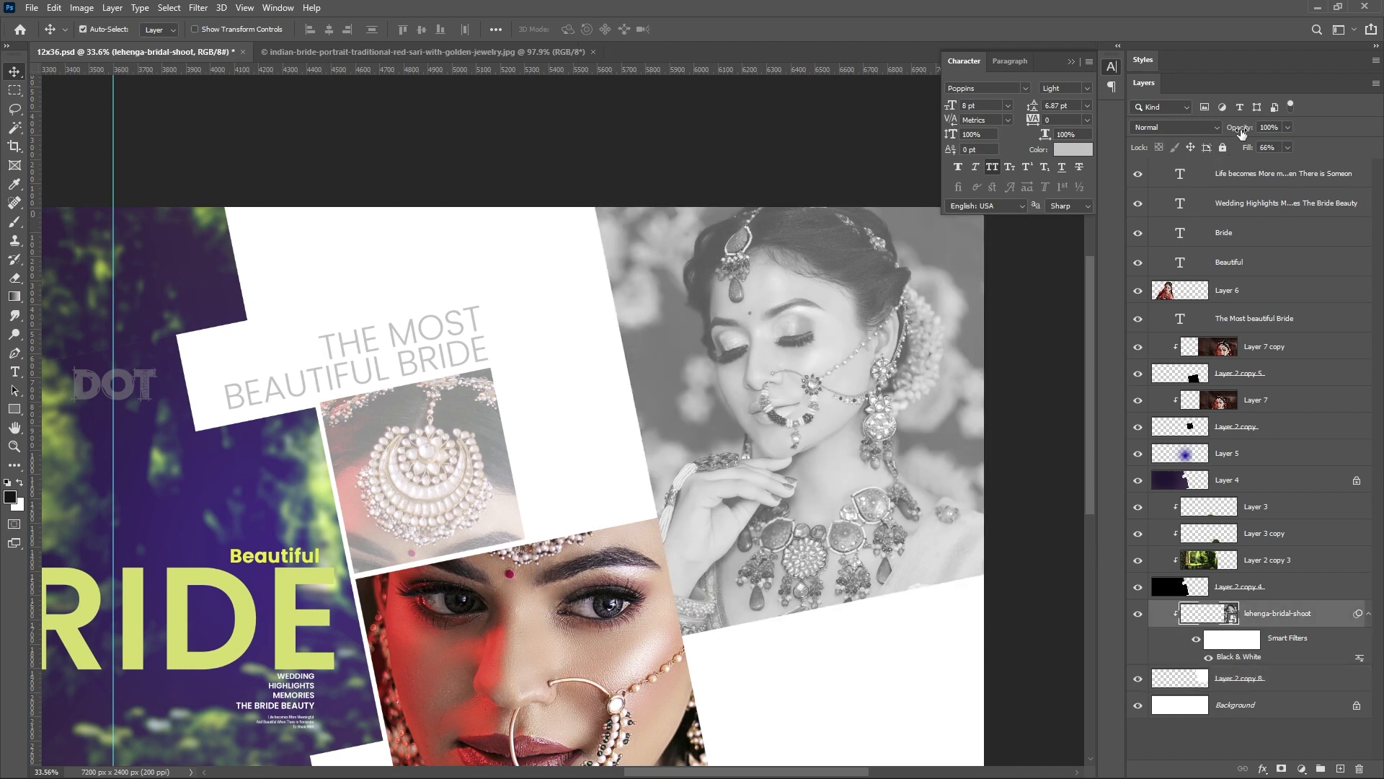
{"action": "left_click_drag", "start_coordinate": [1246, 152], "coordinate": [1241, 153]}
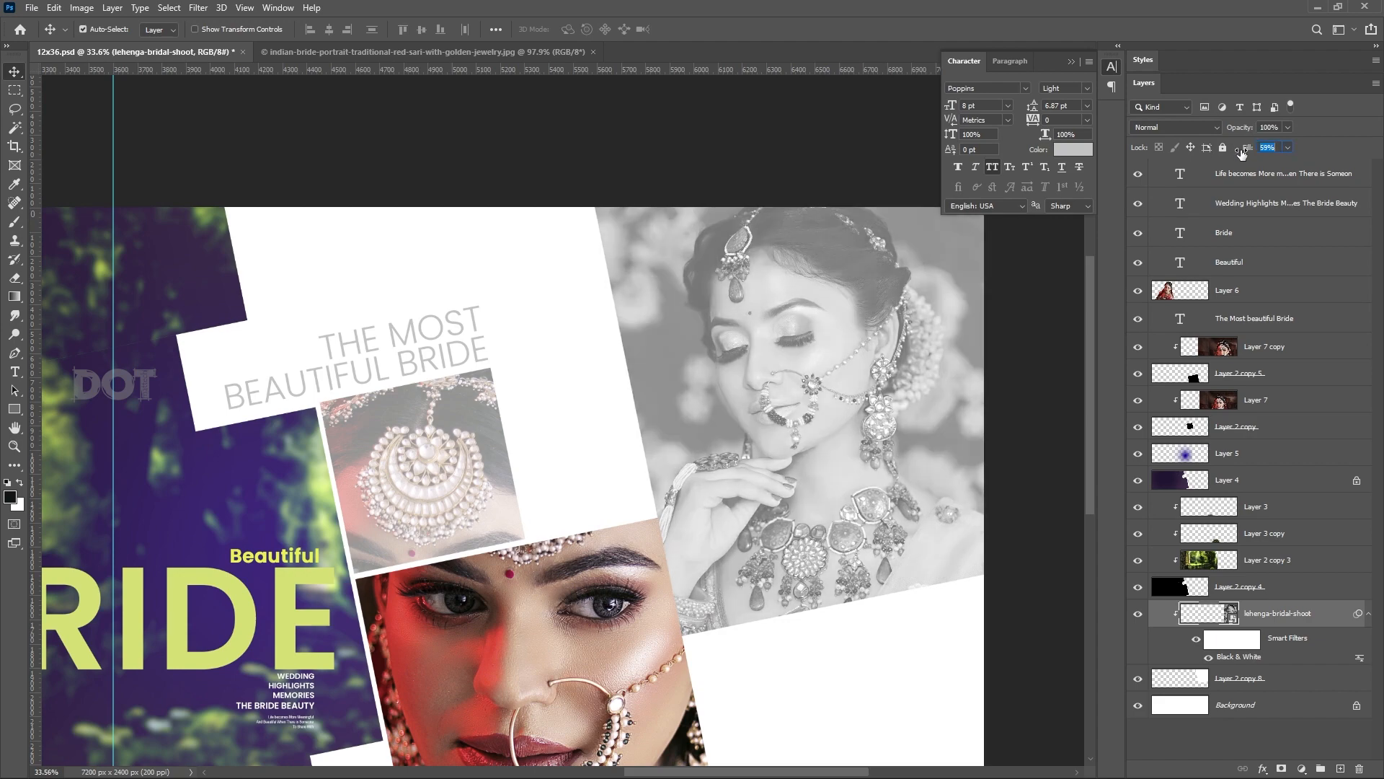
{"action": "key", "text": "ctrl+0"}
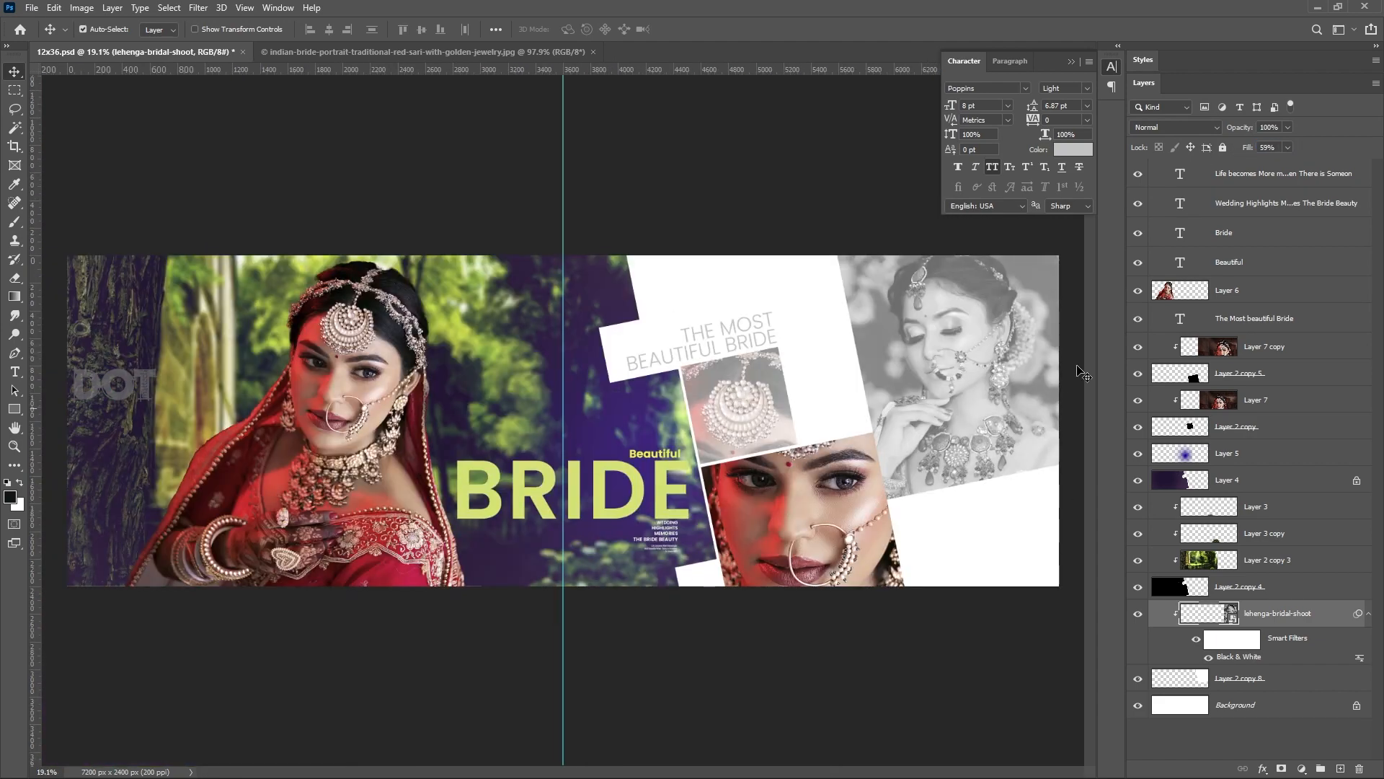
Duplicate the bride cutout on Layer 6 and hide the original Layer 6.
{"action": "left_click", "coordinate": [875, 658]}
{"action": "scroll", "coordinate": [606, 436], "scroll_direction": "up", "scroll_amount": 3}
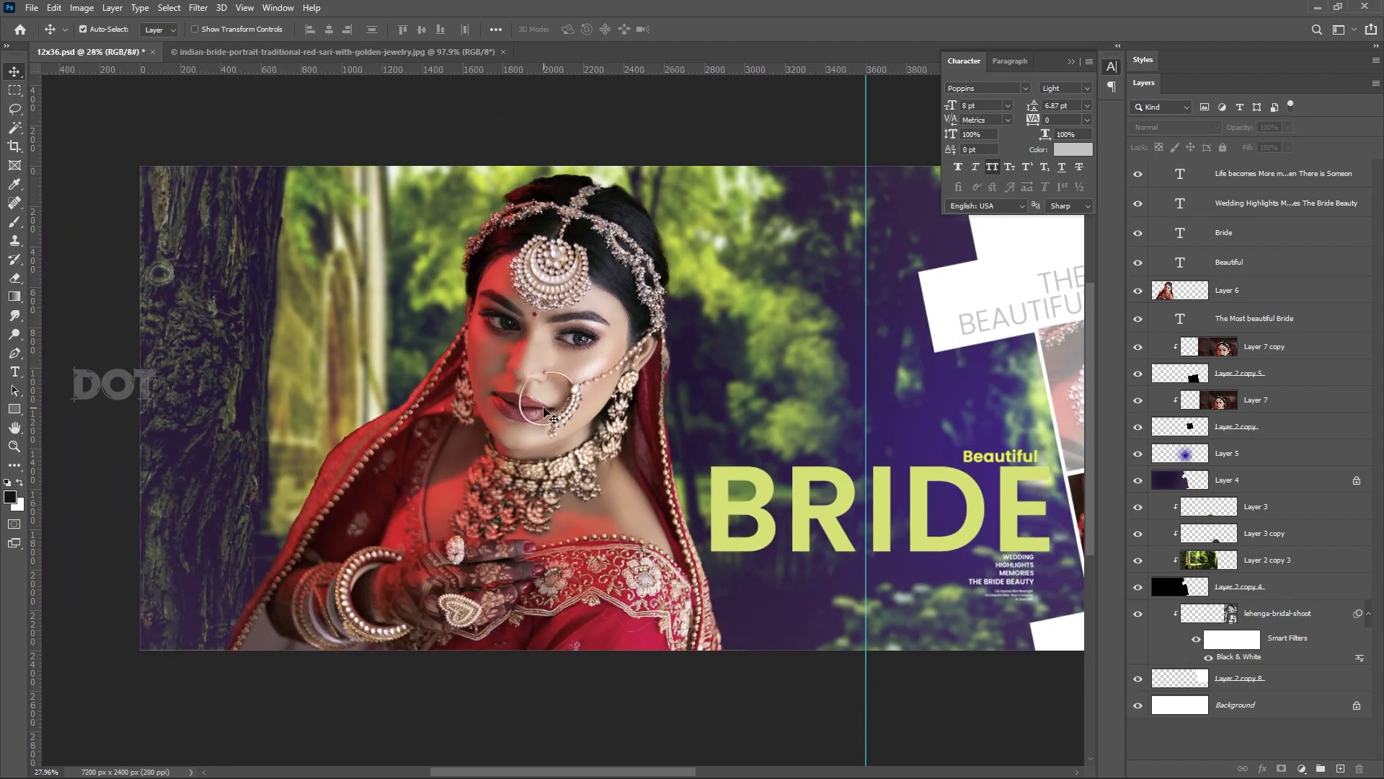
{"action": "left_click", "coordinate": [520, 392]}
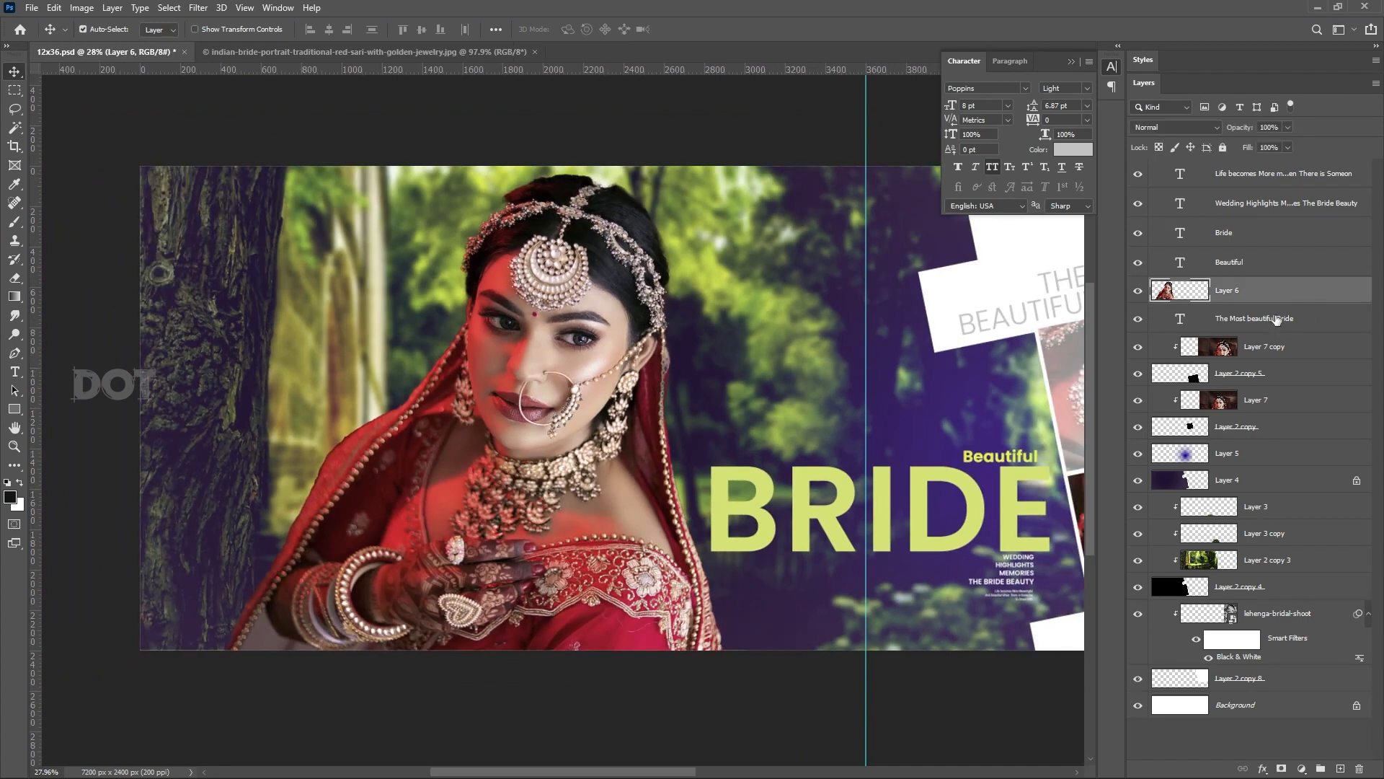
{"action": "left_click_drag", "start_coordinate": [1279, 289], "coordinate": [1282, 289]}
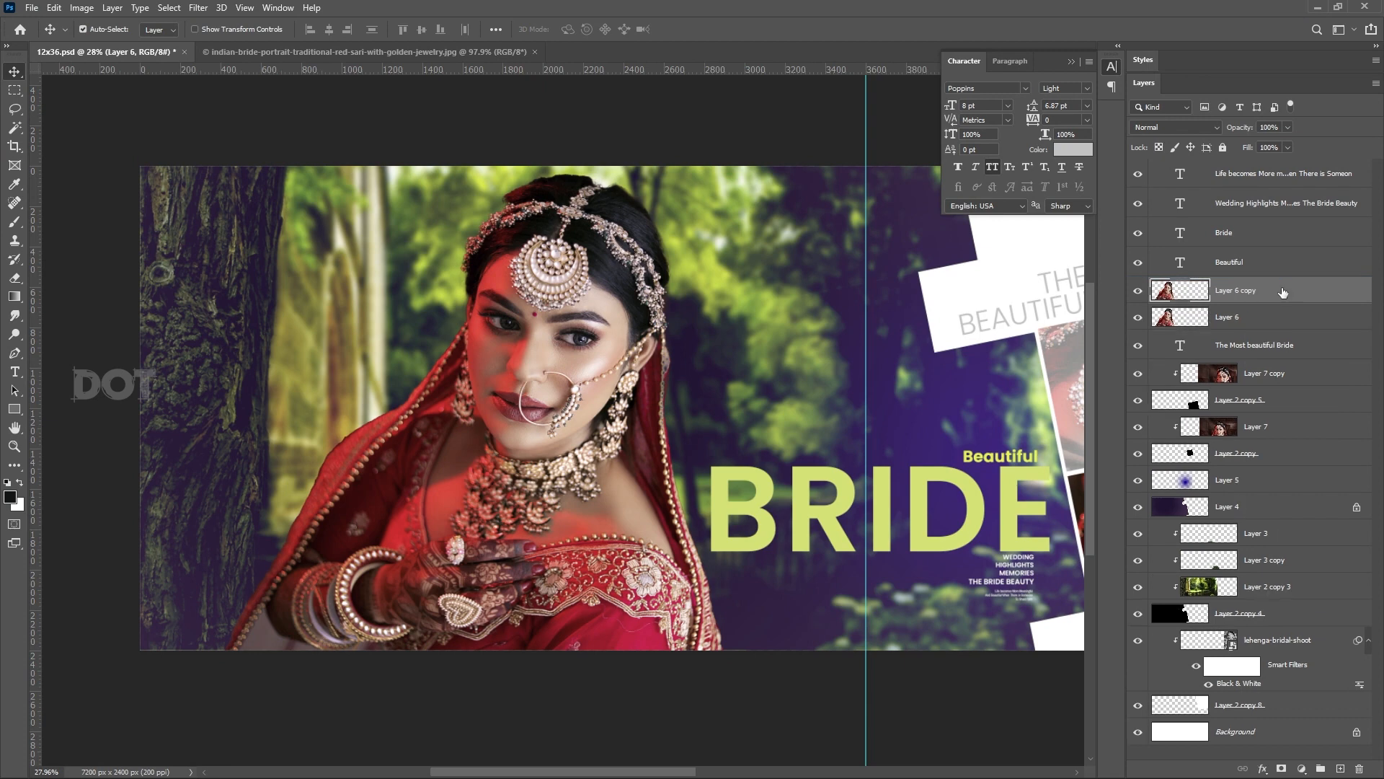
{"action": "left_click", "coordinate": [1138, 318]}
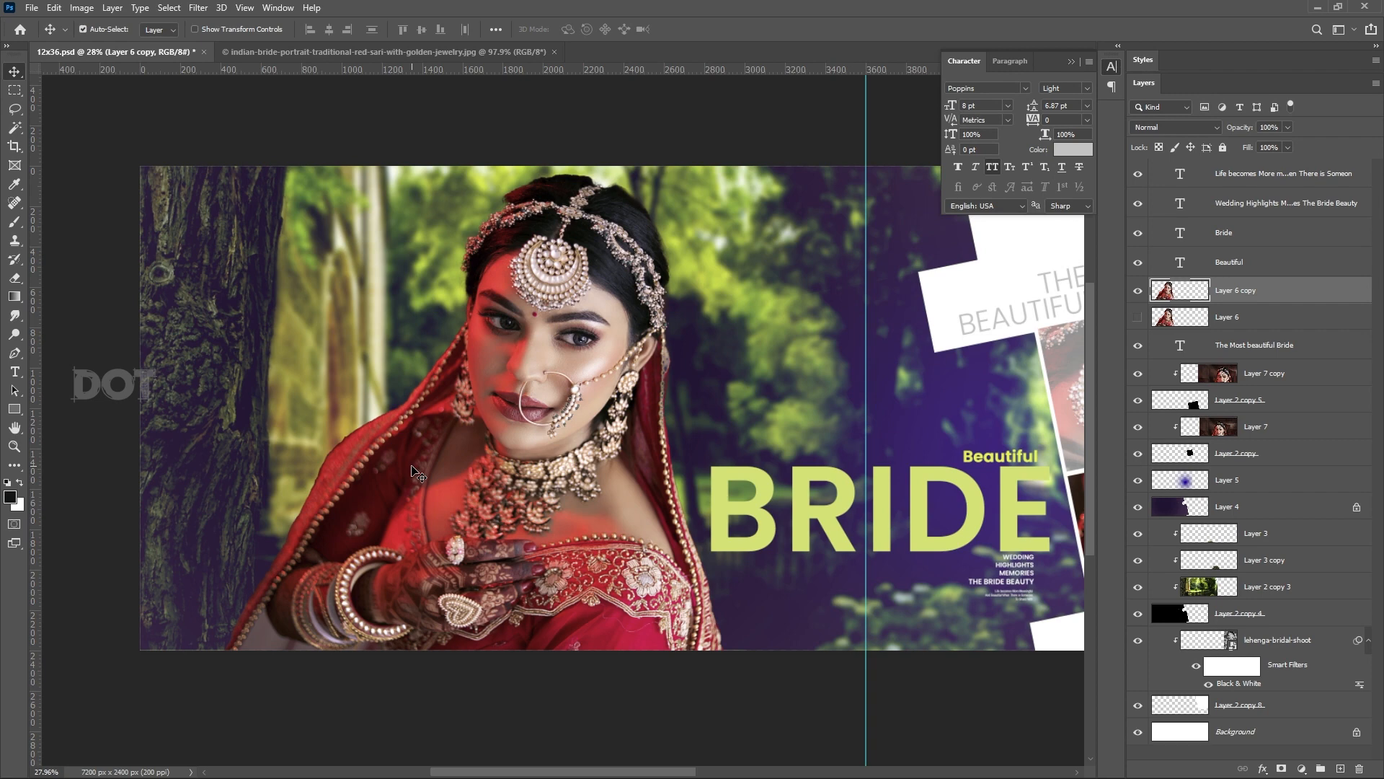
Start a Curves adjustment on Layer 6 copy and lower the Red channel's white point output to 228.
{"action": "key", "text": "ctrl+m"}
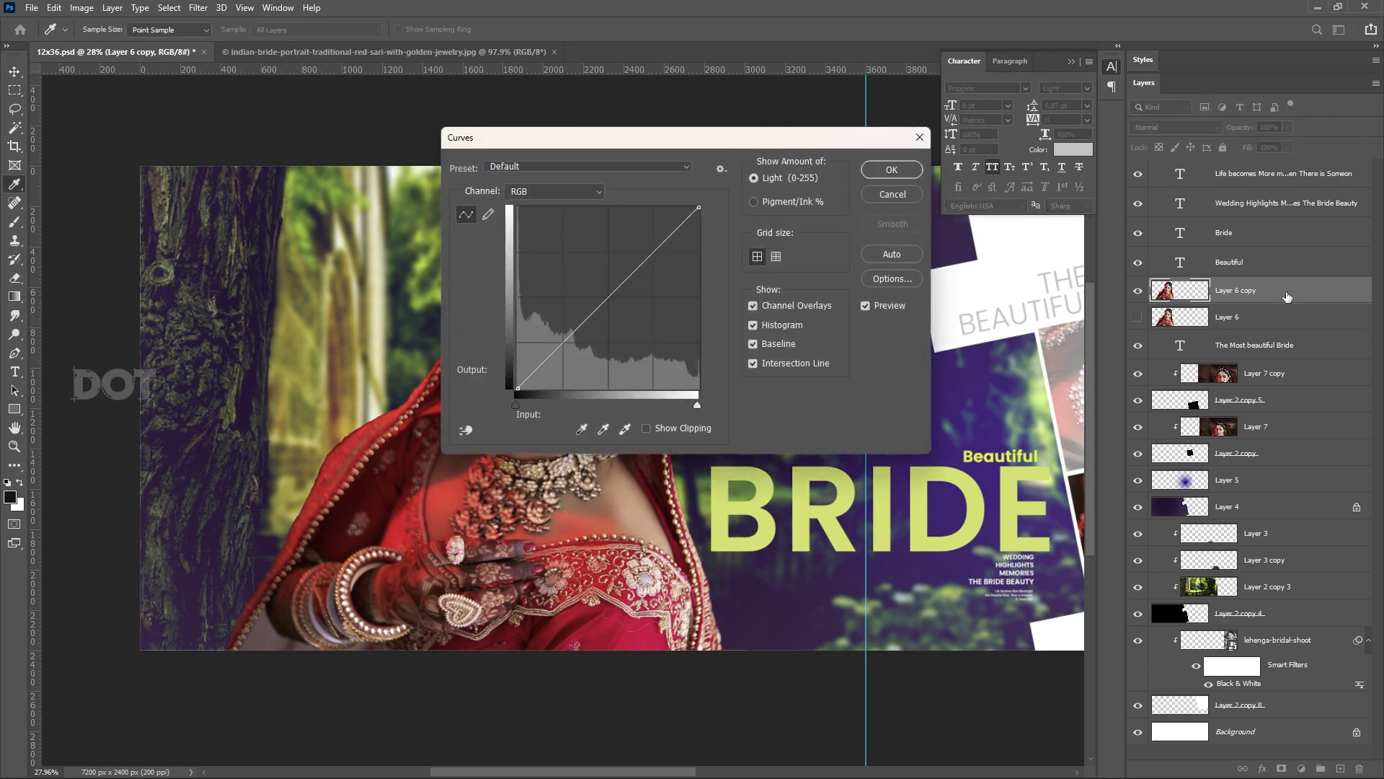
{"action": "left_click_drag", "start_coordinate": [670, 142], "coordinate": [966, 227]}
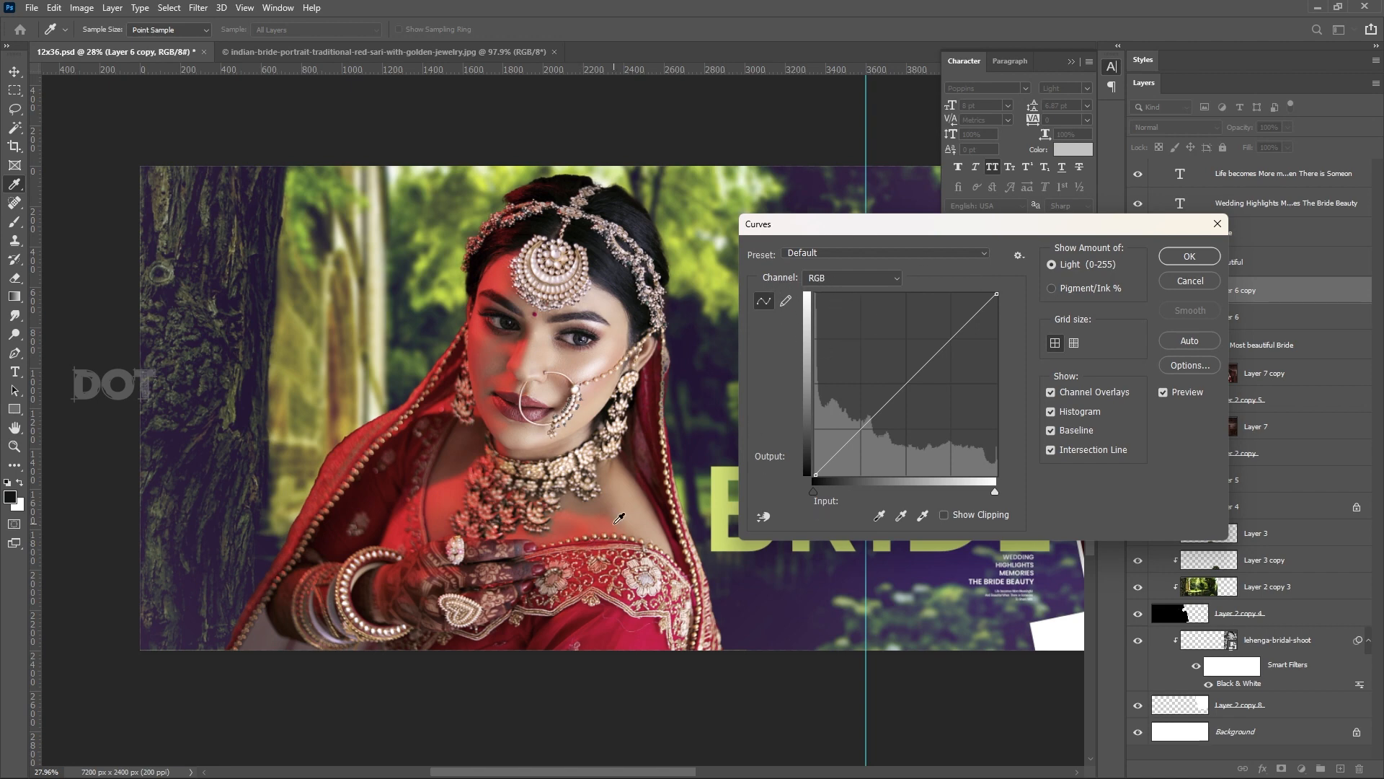
{"action": "left_click", "coordinate": [884, 277]}
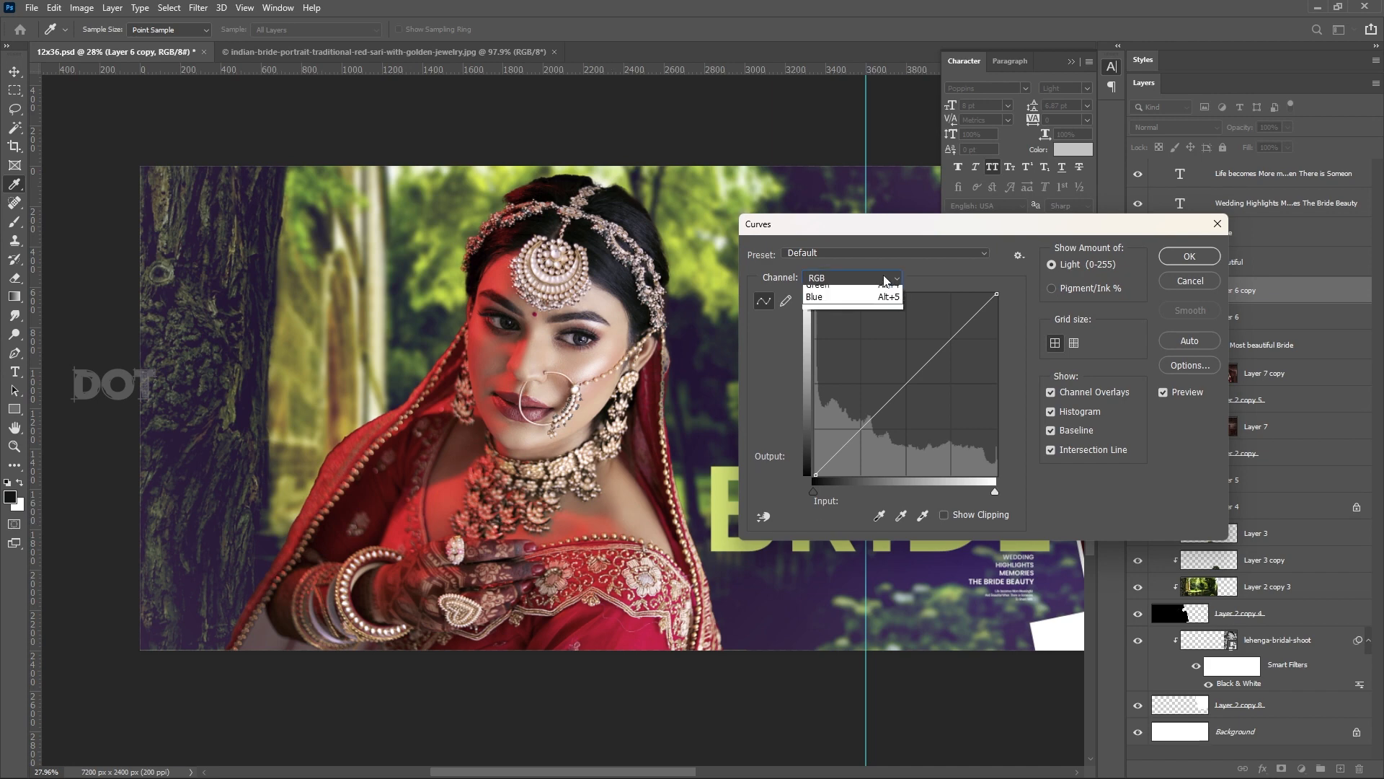
{"action": "left_click", "coordinate": [829, 304]}
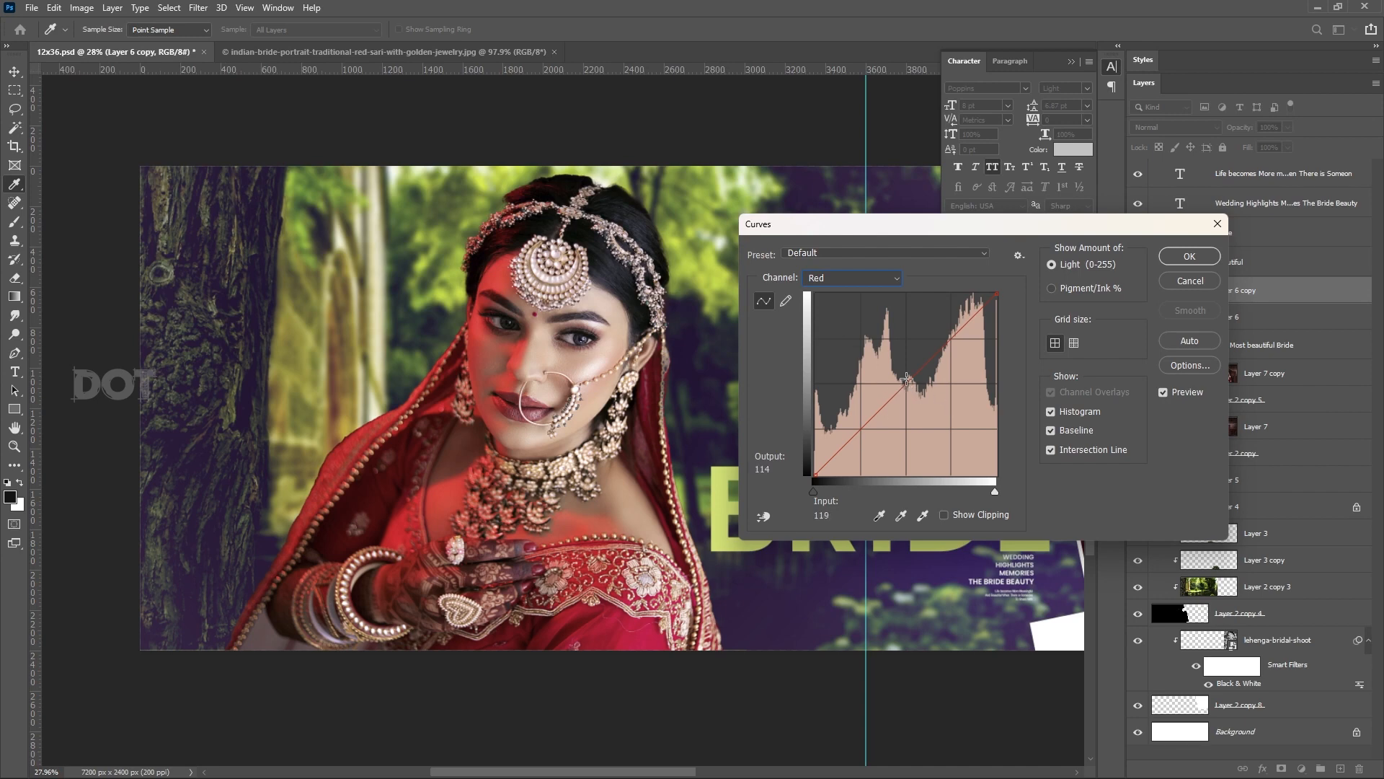
{"action": "left_click_drag", "start_coordinate": [869, 352], "coordinate": [1070, 513]}
{"action": "left_click", "coordinate": [996, 294]}
{"action": "mouse_move", "coordinate": [997, 294]}
{"action": "left_mouse_down"}
{"action": "mouse_move", "coordinate": [946, 294]}
{"action": "mouse_move", "coordinate": [997, 295]}
{"action": "mouse_move", "coordinate": [998, 358]}
{"action": "mouse_move", "coordinate": [1001, 315]}
{"action": "left_mouse_up"}
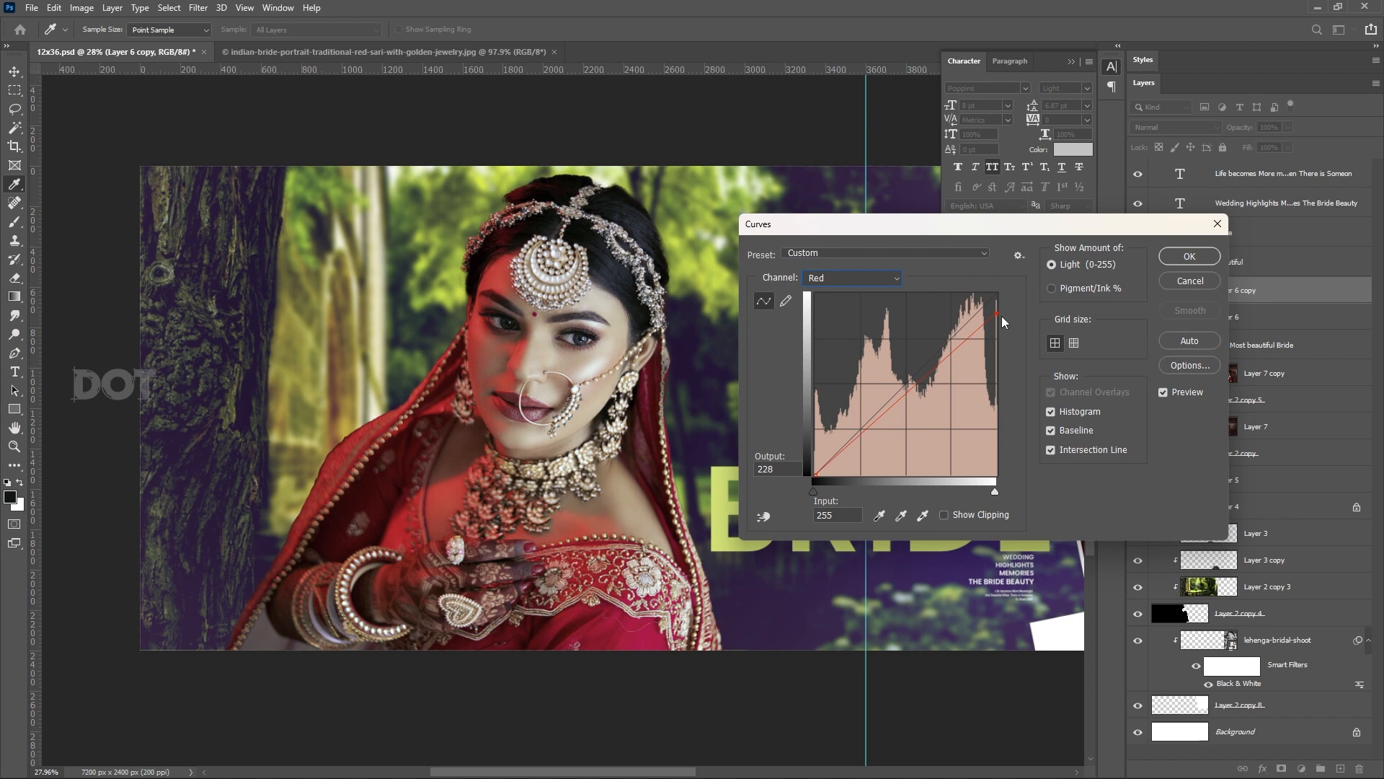
In the Green channel, shift the white point slightly inward and raise the black point output to 8.
{"action": "left_click", "coordinate": [853, 278]}
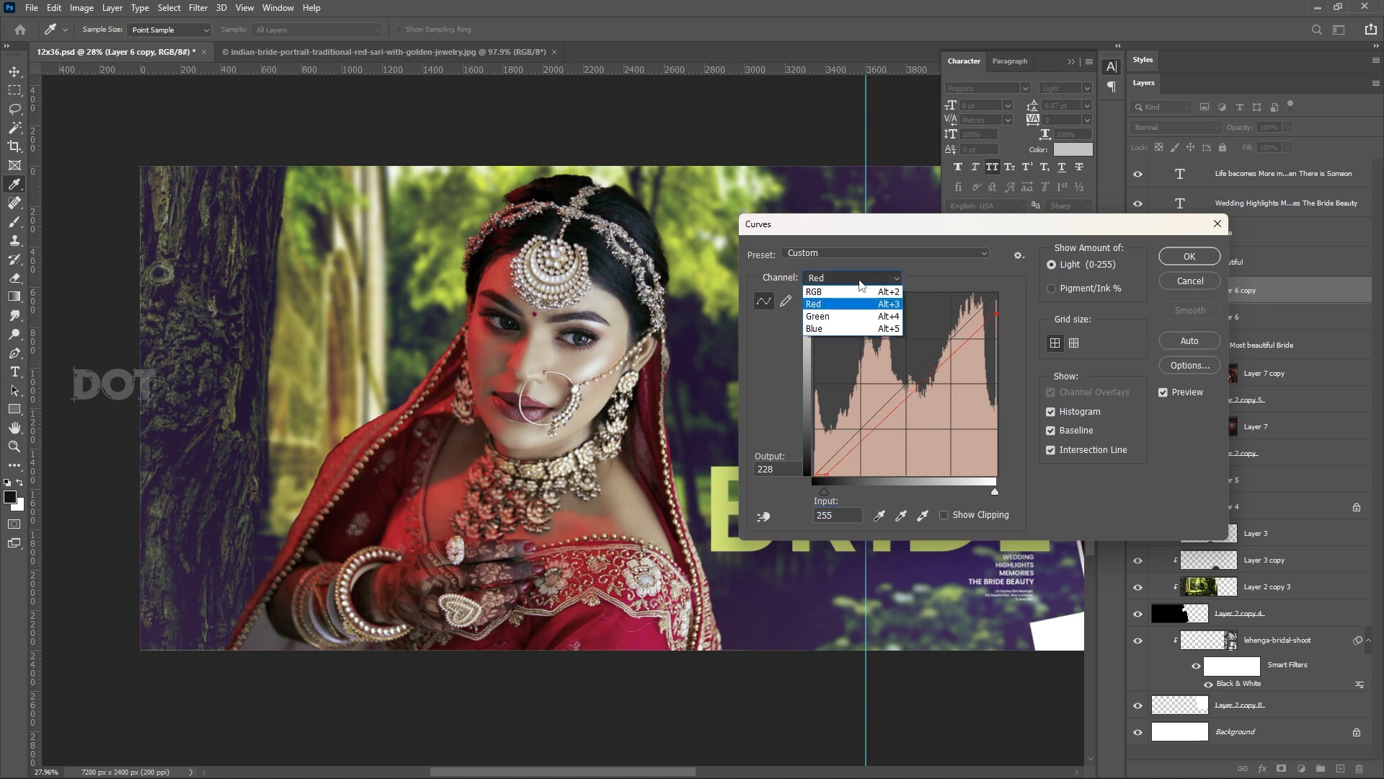
{"action": "left_click", "coordinate": [849, 318]}
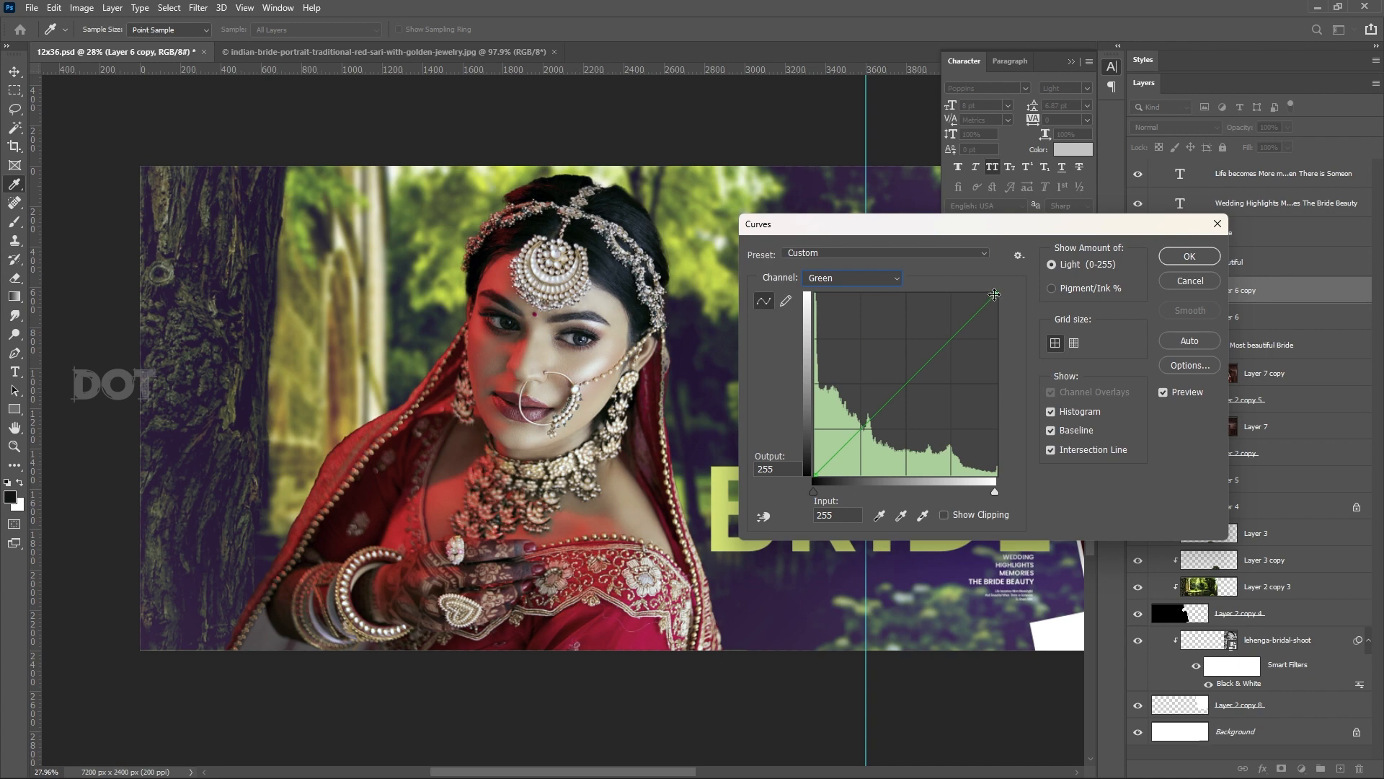
{"action": "left_click_drag", "start_coordinate": [998, 294], "coordinate": [984, 293]}
{"action": "left_click_drag", "start_coordinate": [815, 475], "coordinate": [796, 470]}
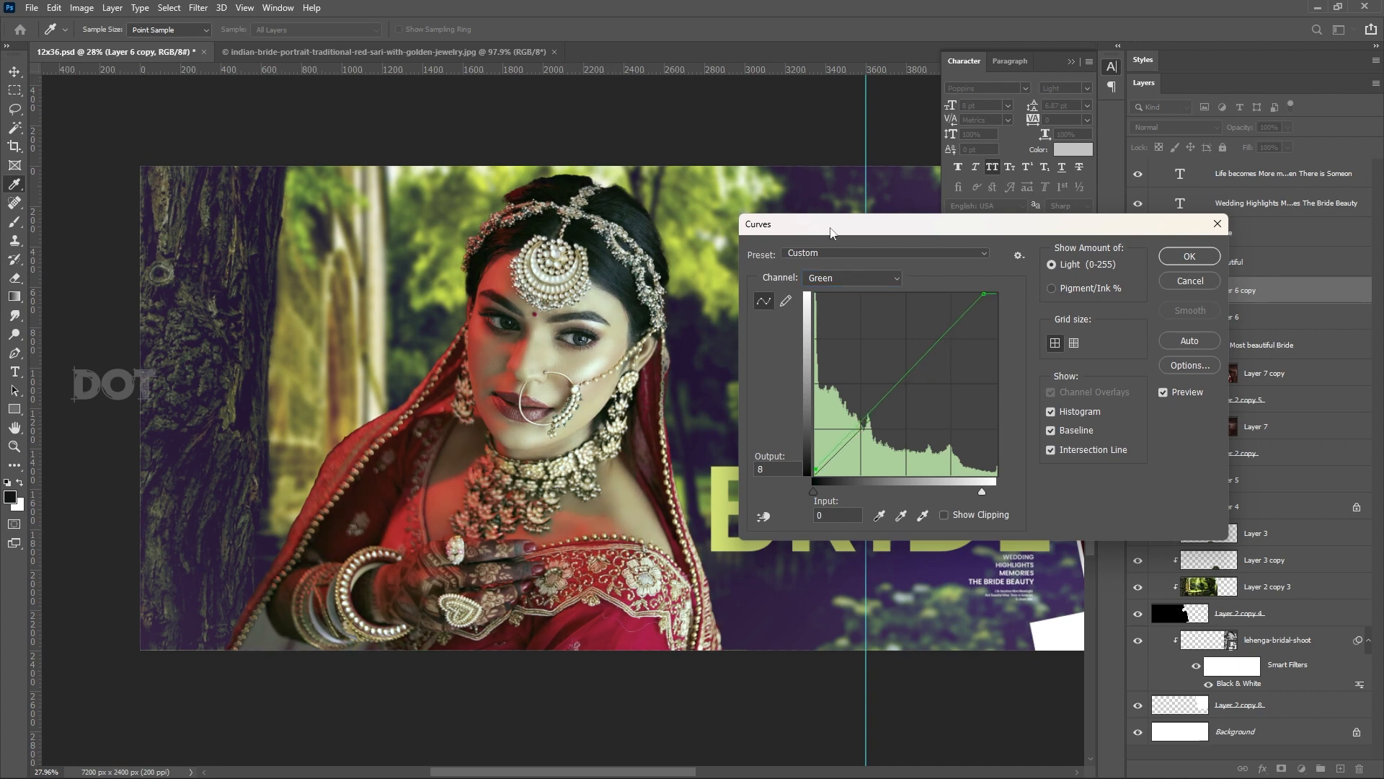
{"action": "left_click_drag", "start_coordinate": [830, 230], "coordinate": [915, 272]}
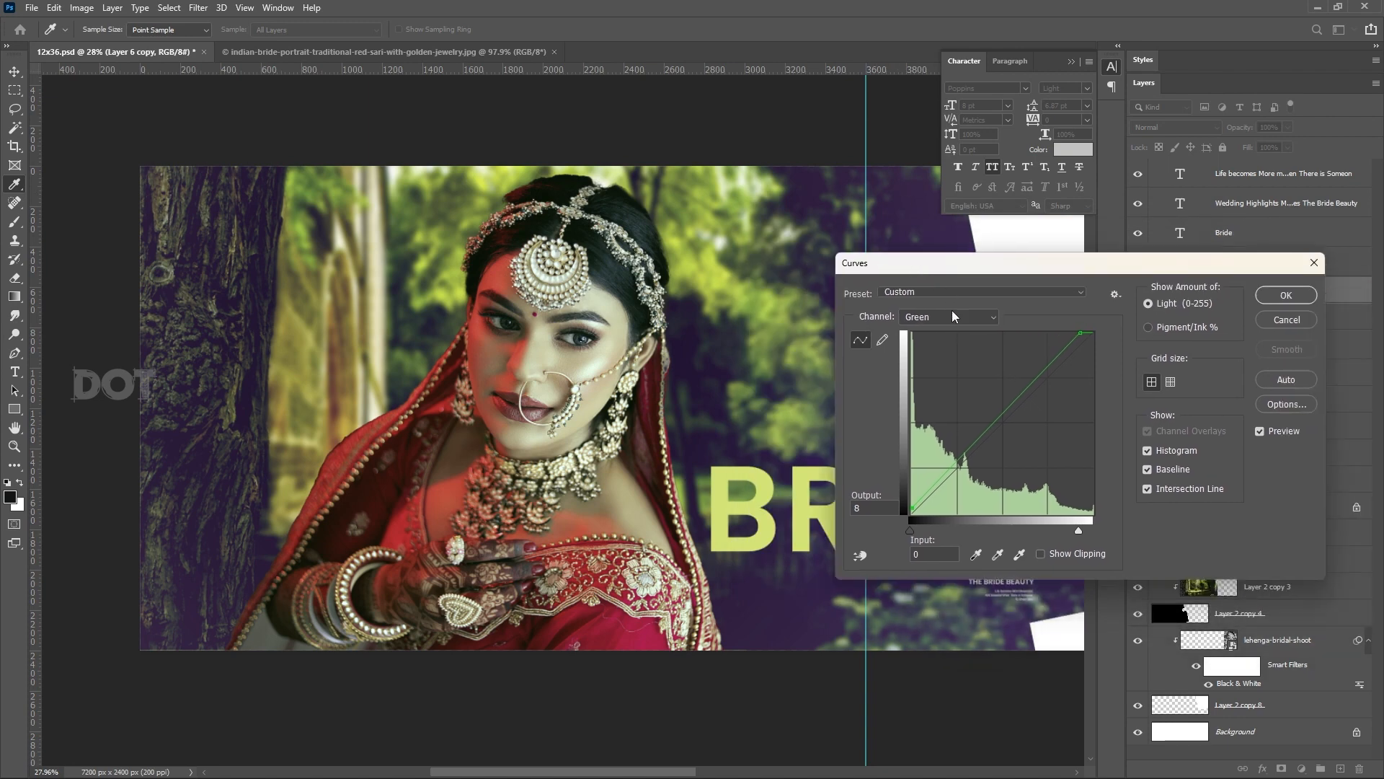
In the Blue channel, lower the white point slightly, raise the black point output to 35 and apply the Curves.
{"action": "left_click", "coordinate": [949, 317]}
{"action": "left_click", "coordinate": [933, 367]}
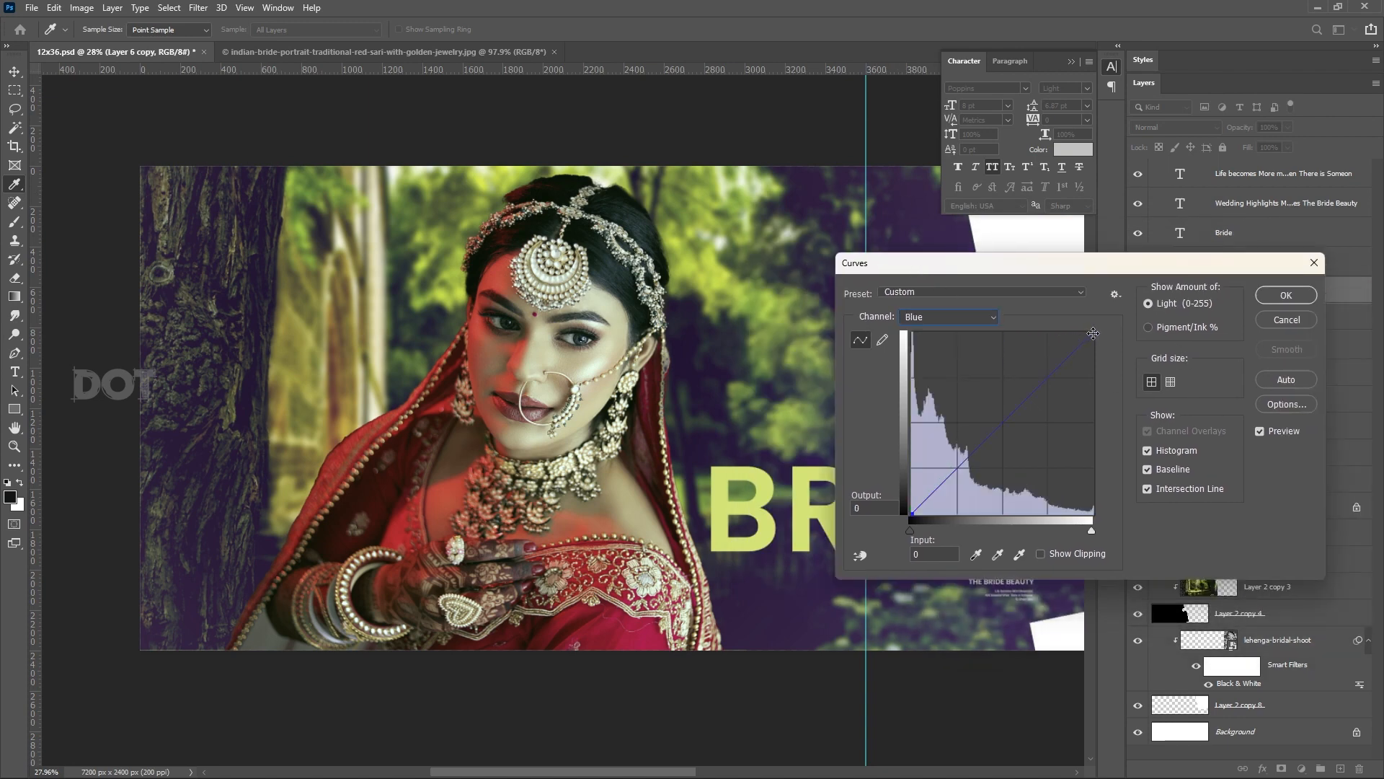
{"action": "left_click_drag", "start_coordinate": [1093, 333], "coordinate": [1094, 347]}
{"action": "mouse_move", "coordinate": [912, 514]}
{"action": "left_mouse_down"}
{"action": "mouse_move", "coordinate": [909, 478]}
{"action": "mouse_move", "coordinate": [904, 515]}
{"action": "mouse_move", "coordinate": [903, 499]}
{"action": "left_mouse_up"}
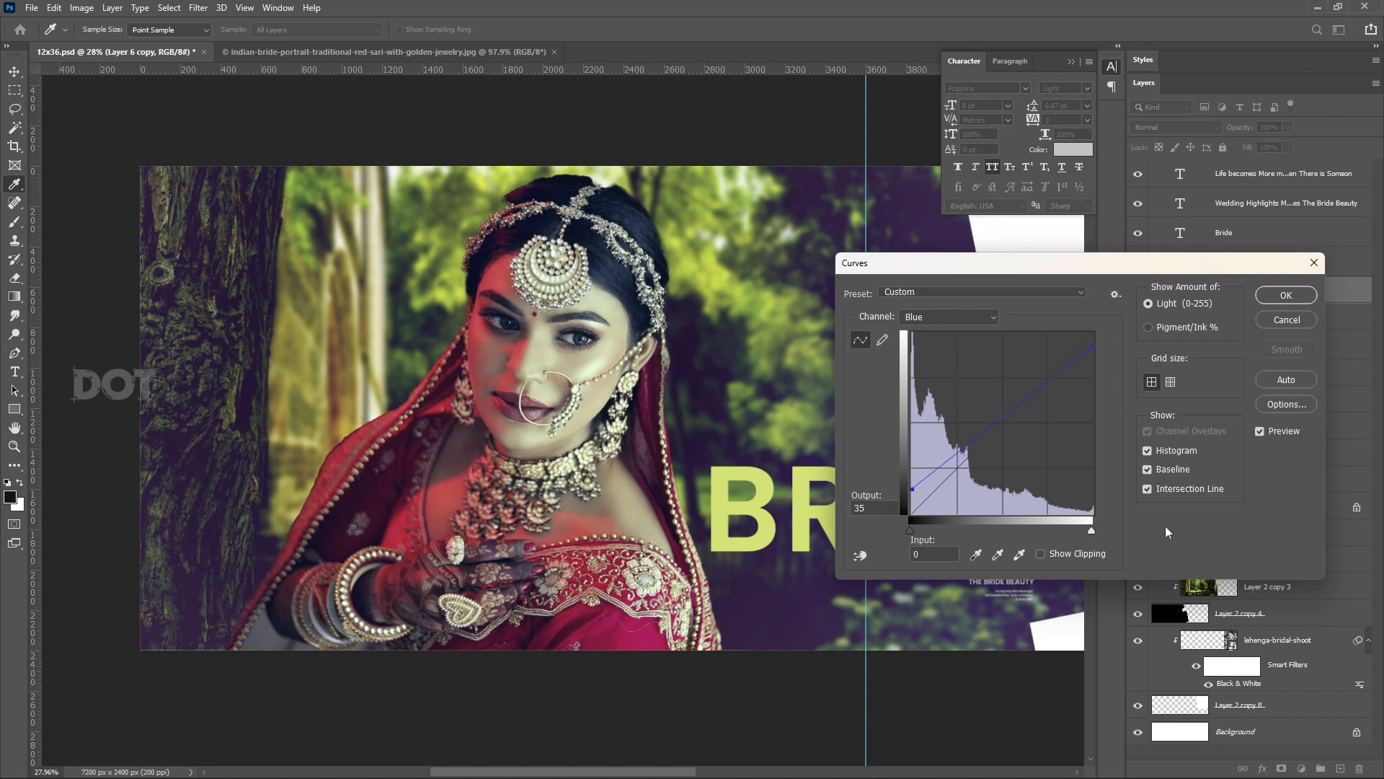
{"action": "left_click", "coordinate": [1286, 296]}
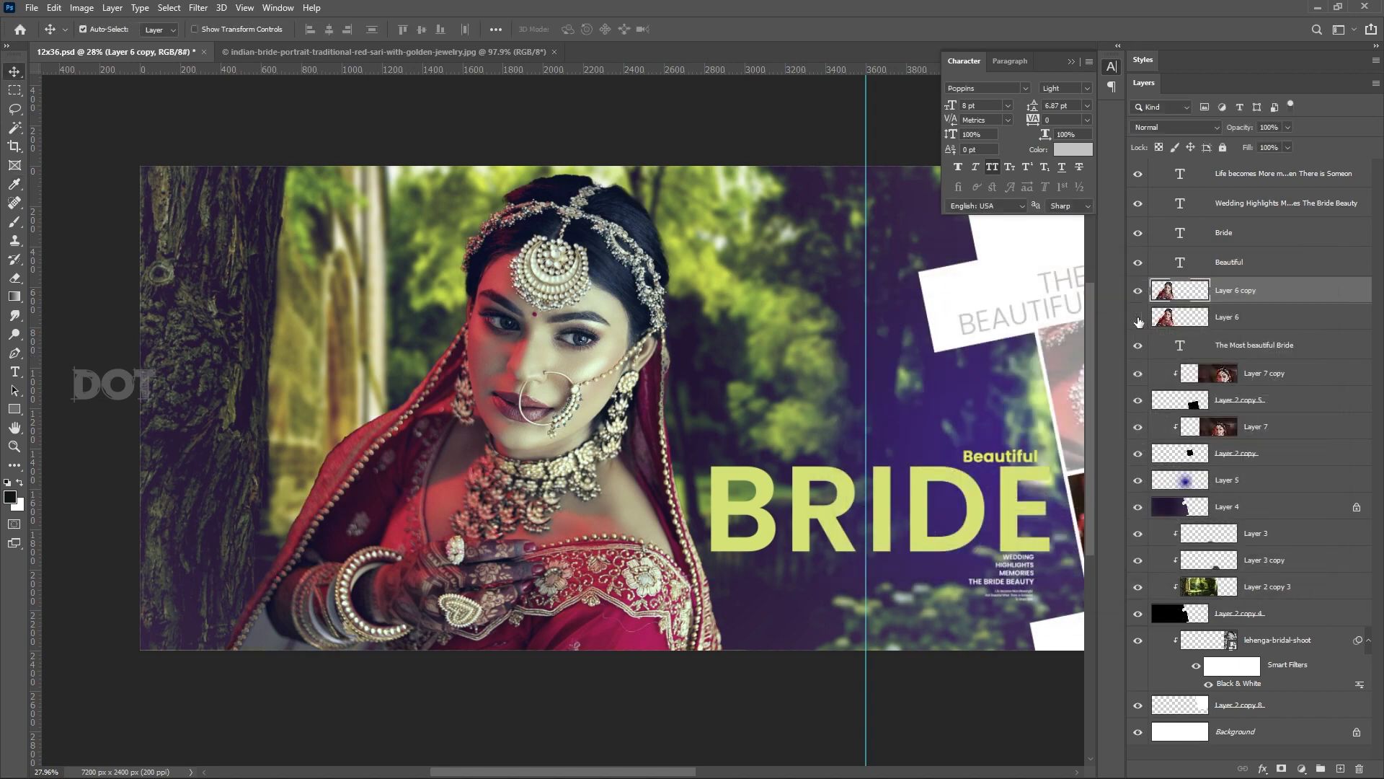
Compare the graded Layer 6 copy with the original bride cutout up close, leaving only the graded layer visible.
{"action": "left_click", "coordinate": [1138, 290]}
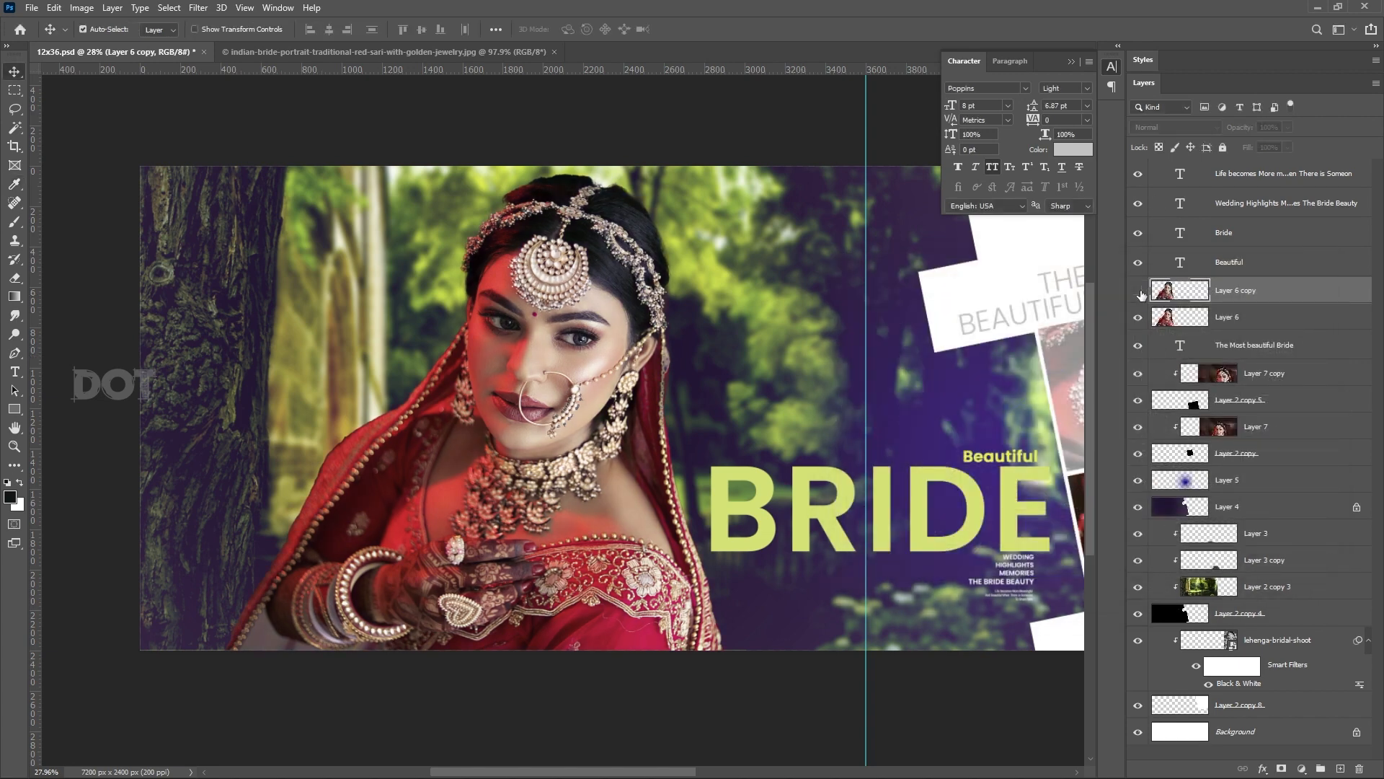
{"action": "scroll", "coordinate": [517, 372], "scroll_direction": "up", "scroll_amount": 3}
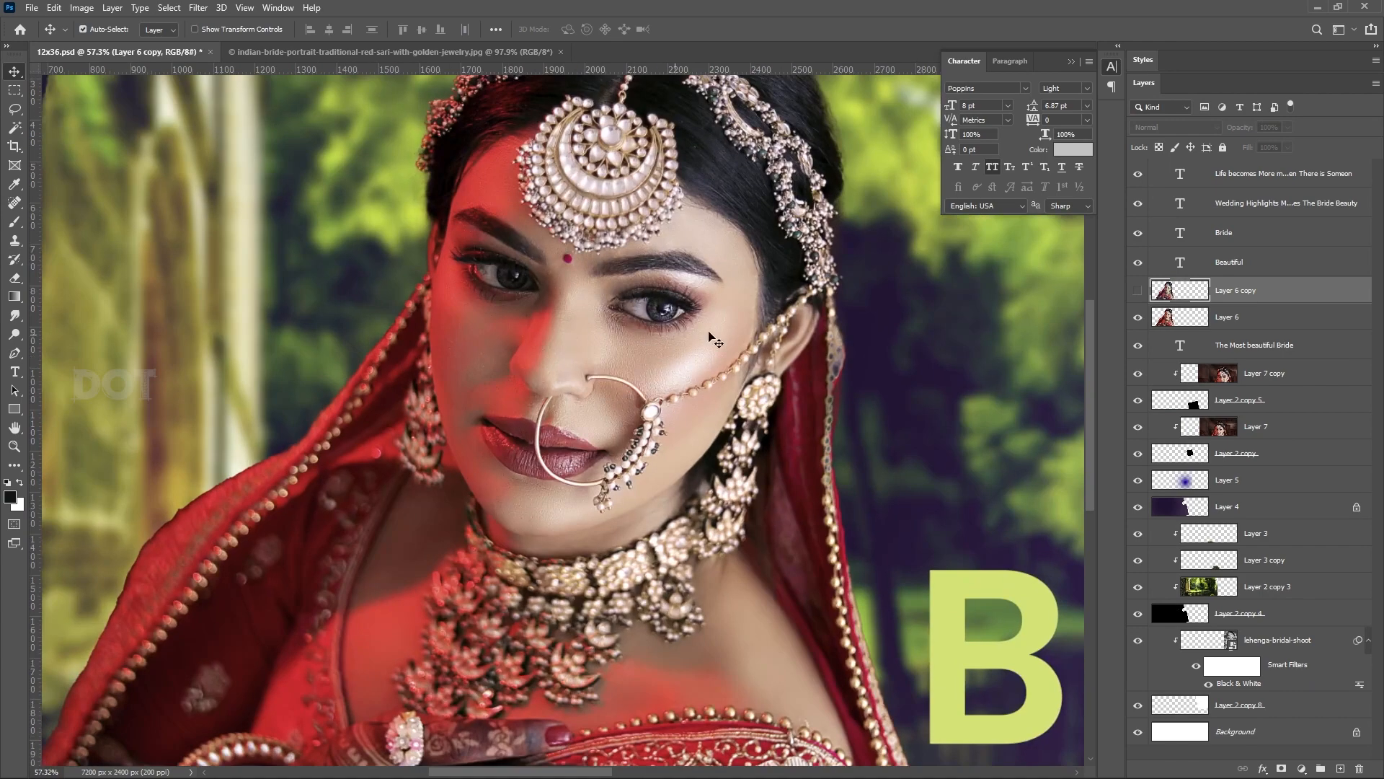
{"action": "left_click", "coordinate": [1138, 291]}
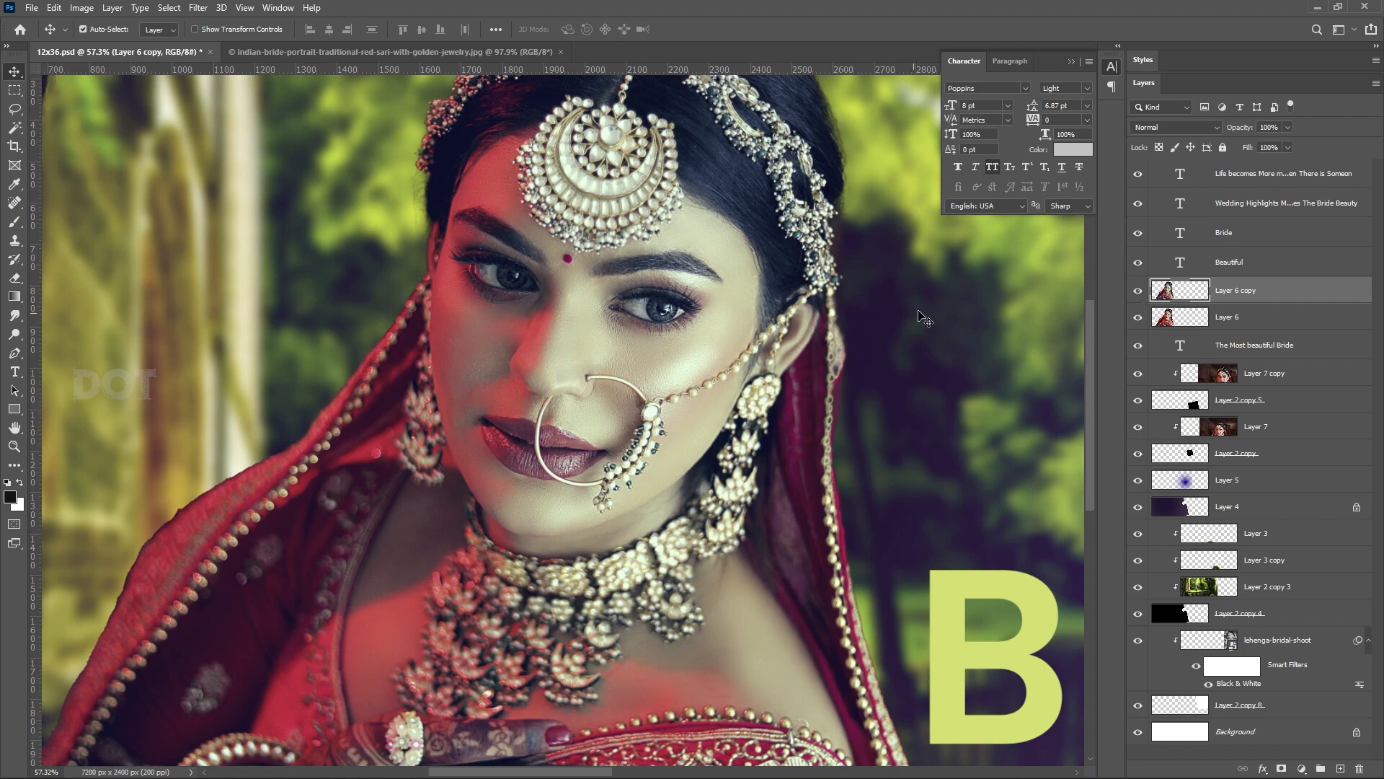
{"action": "left_click", "coordinate": [1138, 317]}
{"action": "scroll", "coordinate": [703, 410], "scroll_direction": "down", "scroll_amount": 5}
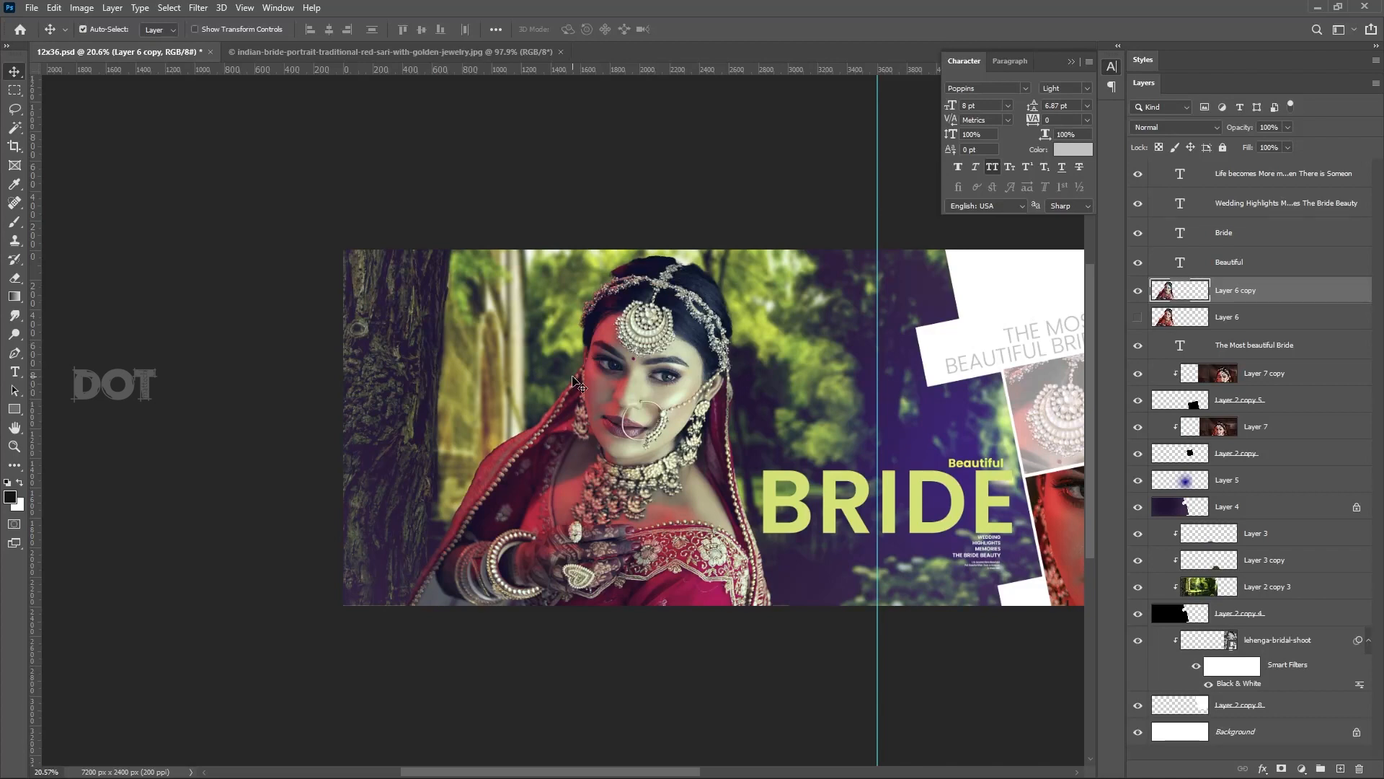
{"action": "scroll", "coordinate": [422, 565], "scroll_direction": "up", "scroll_amount": 5}
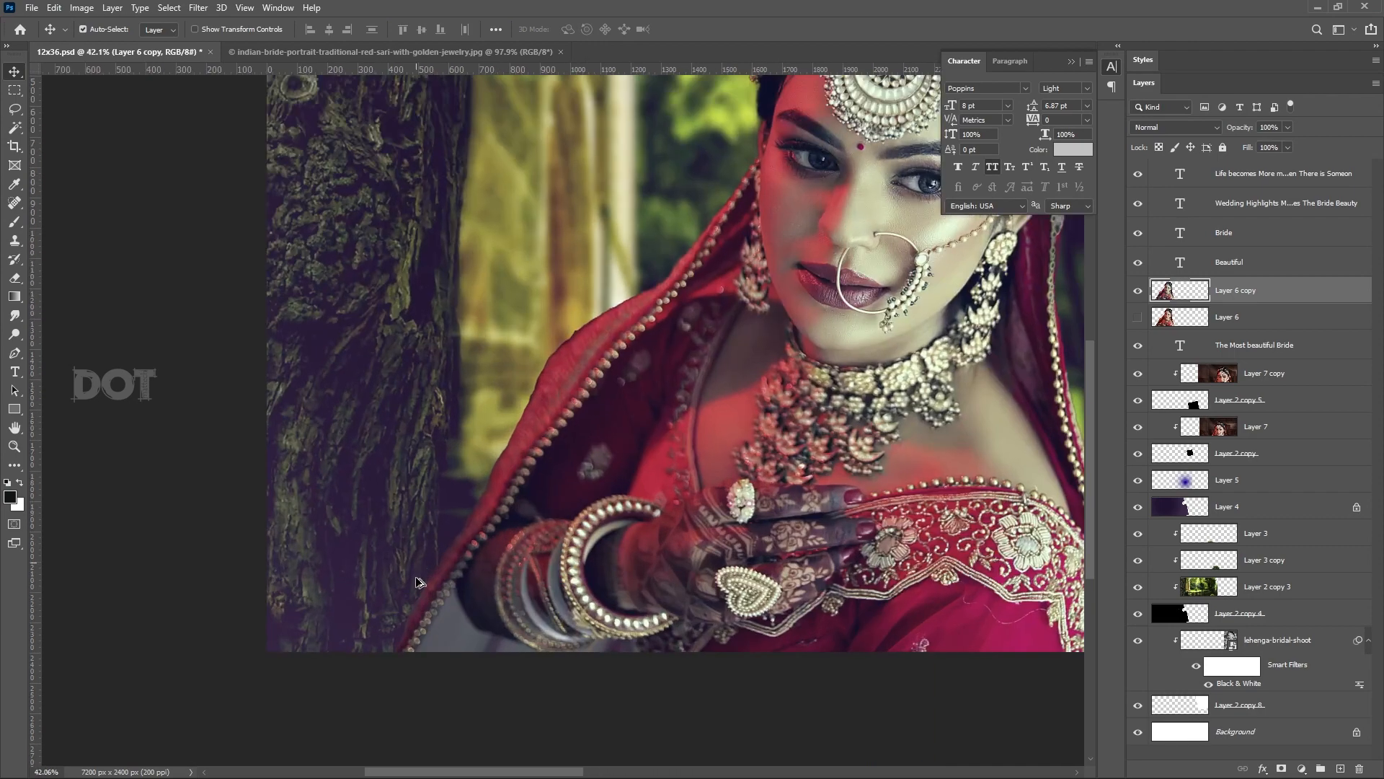
{"action": "scroll", "coordinate": [610, 566], "scroll_direction": "down", "scroll_amount": 5}
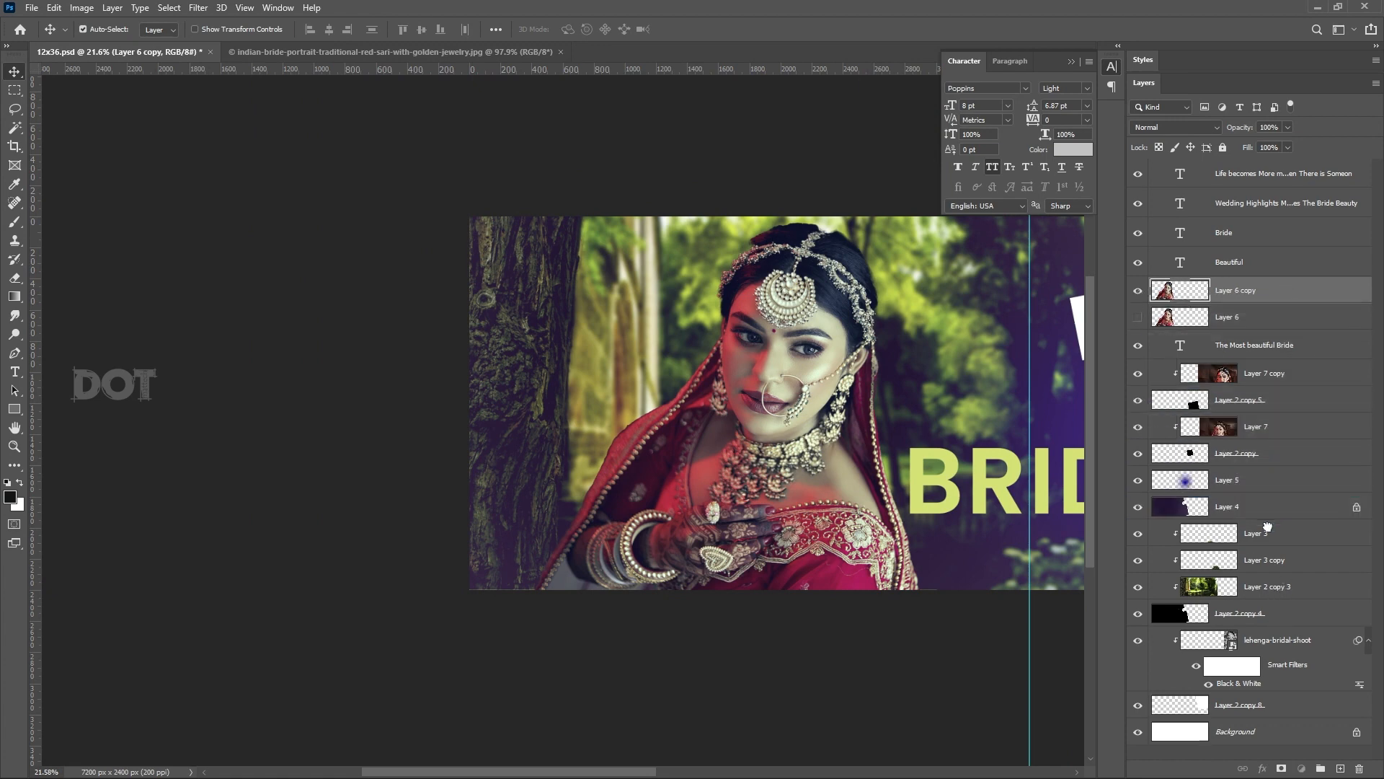
Move Layer 6 copy directly beneath Layer 4 and make a hidden duplicate of it above.
{"action": "left_click_drag", "start_coordinate": [1268, 527], "coordinate": [1269, 531]}
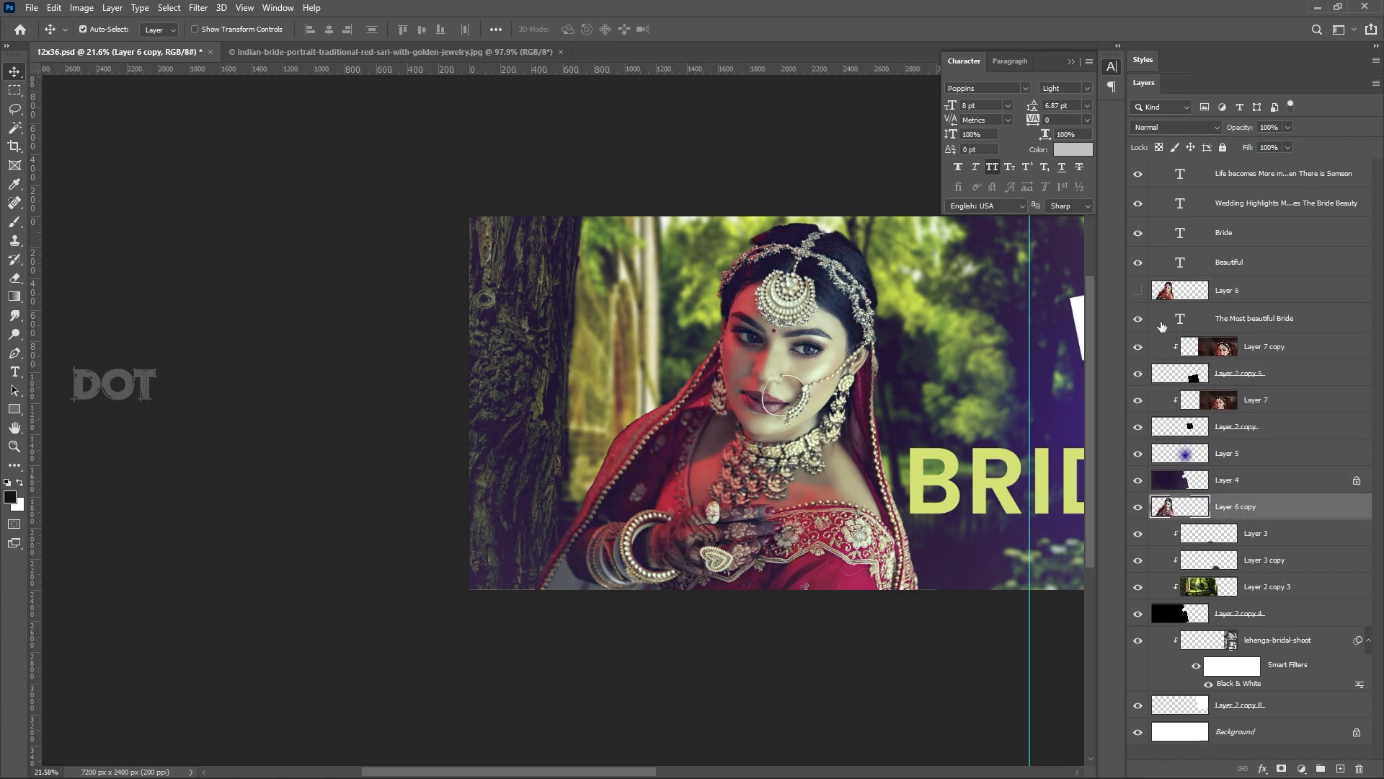
{"action": "left_click", "coordinate": [1138, 507]}
{"action": "left_click", "coordinate": [1138, 507]}
{"action": "key", "text": "ctrl+j"}
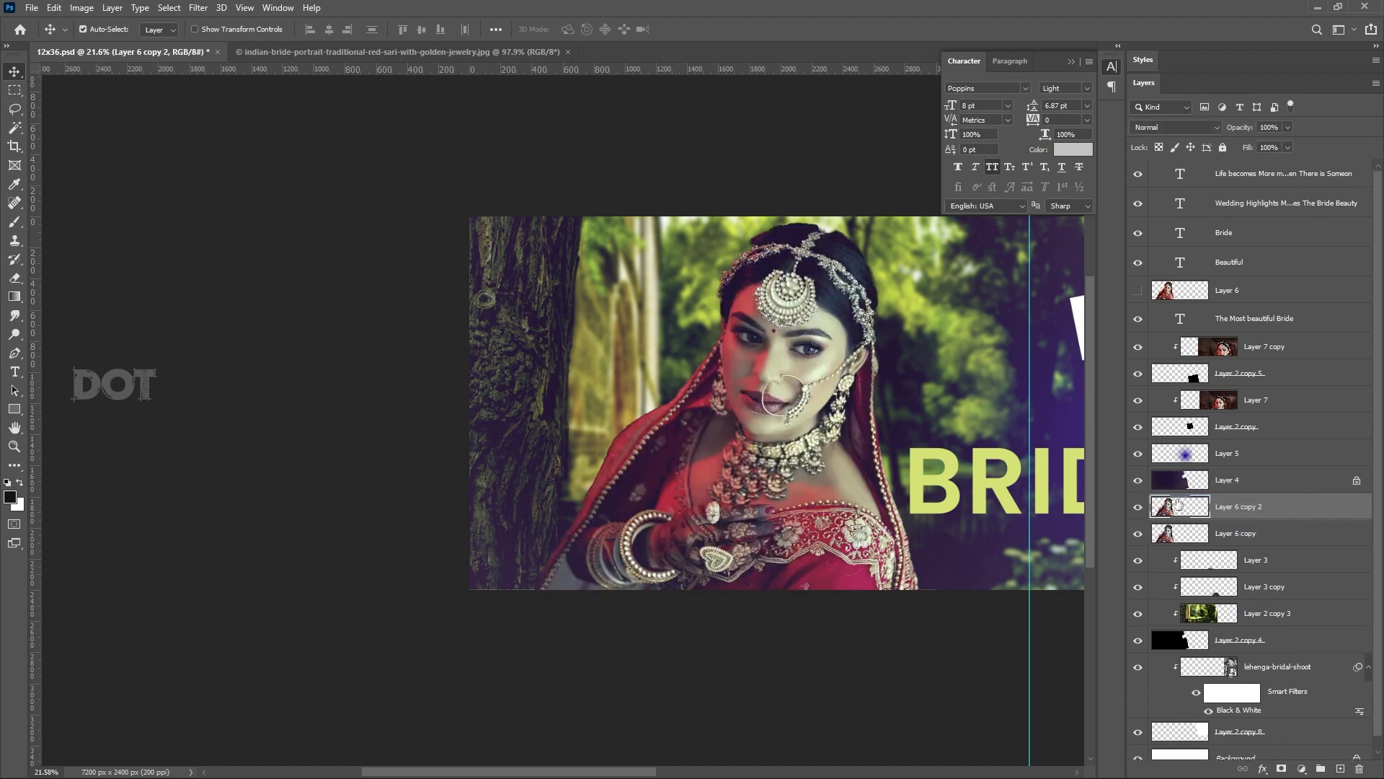
{"action": "left_click", "coordinate": [1138, 507]}
Set the blend mode of Layer 6 copy to Screen.
{"action": "left_click", "coordinate": [1255, 535]}
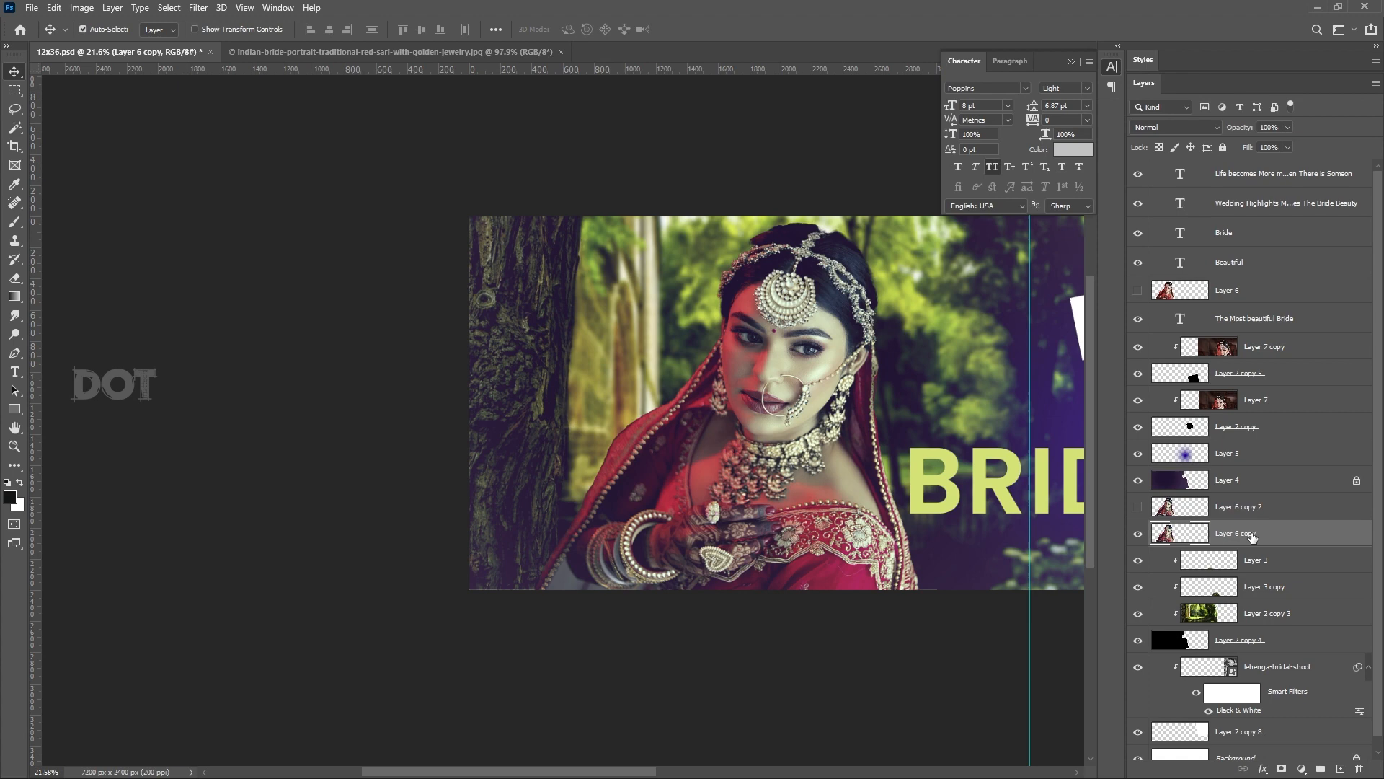
{"action": "left_click", "coordinate": [1187, 128]}
{"action": "key", "text": "Down"}
{"action": "key", "text": "Down"}
{"action": "key", "text": "Down"}
{"action": "key", "text": "Down"}
{"action": "key", "text": "Down"}
{"action": "key", "text": "Down"}
{"action": "key", "text": "Down"}
{"action": "key", "text": "Down"}
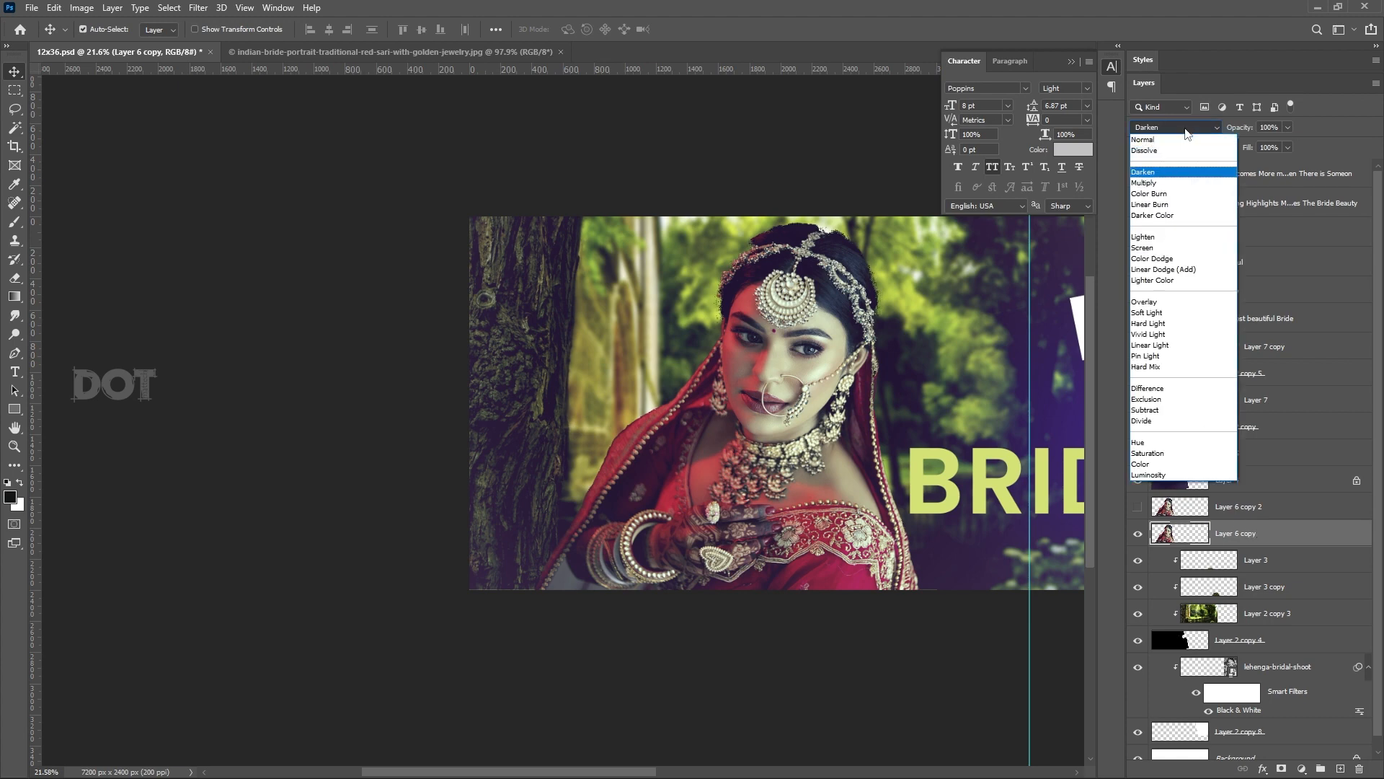
{"action": "key", "text": "Return"}
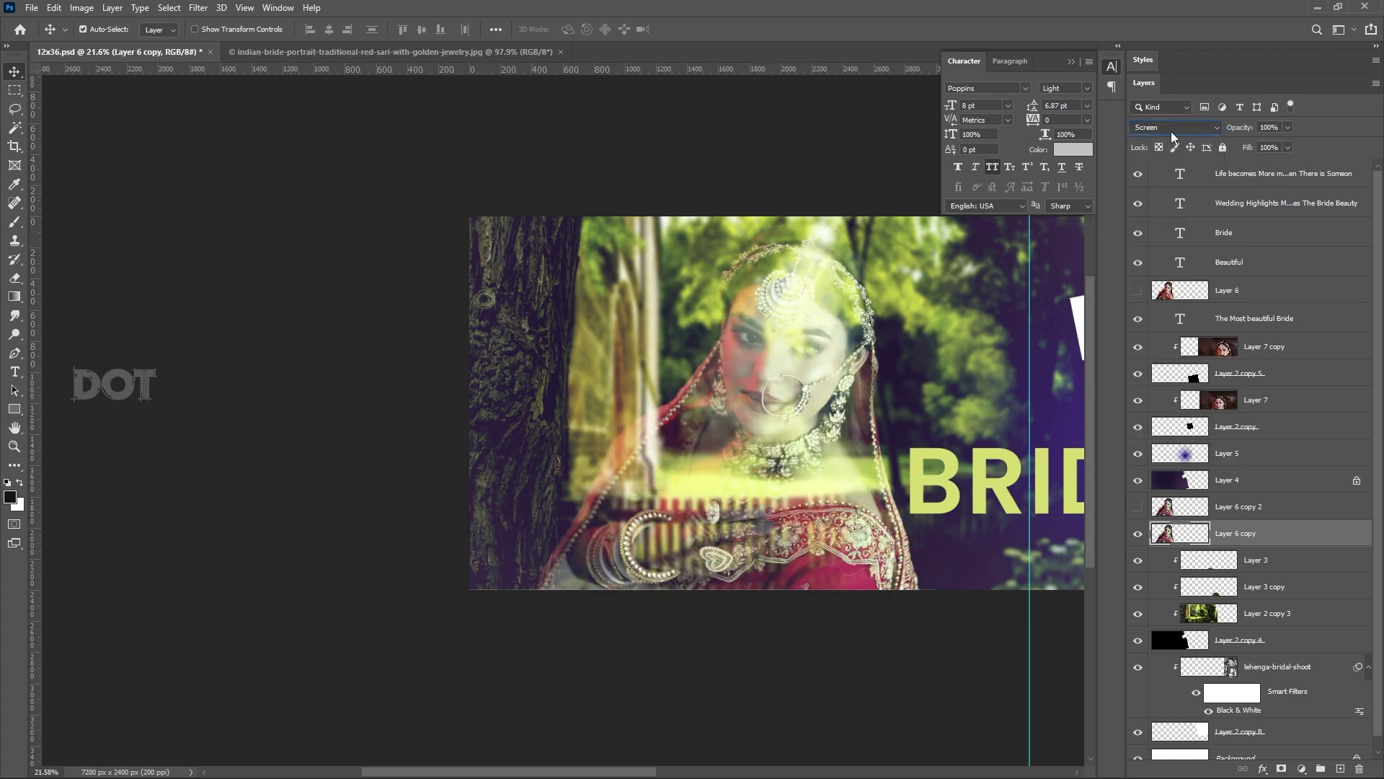
{"action": "left_click", "coordinate": [870, 662]}
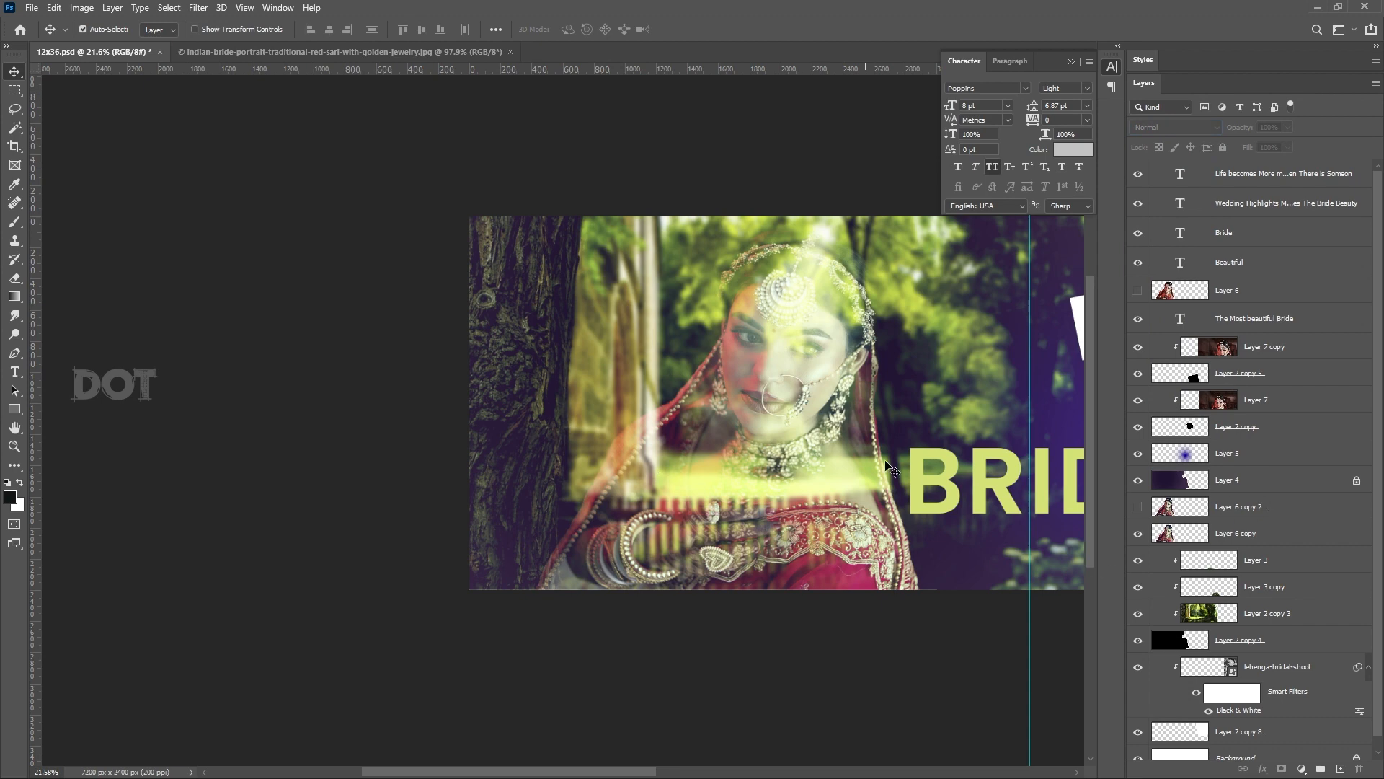
{"action": "scroll", "coordinate": [747, 512], "scroll_direction": "up", "scroll_amount": 3}
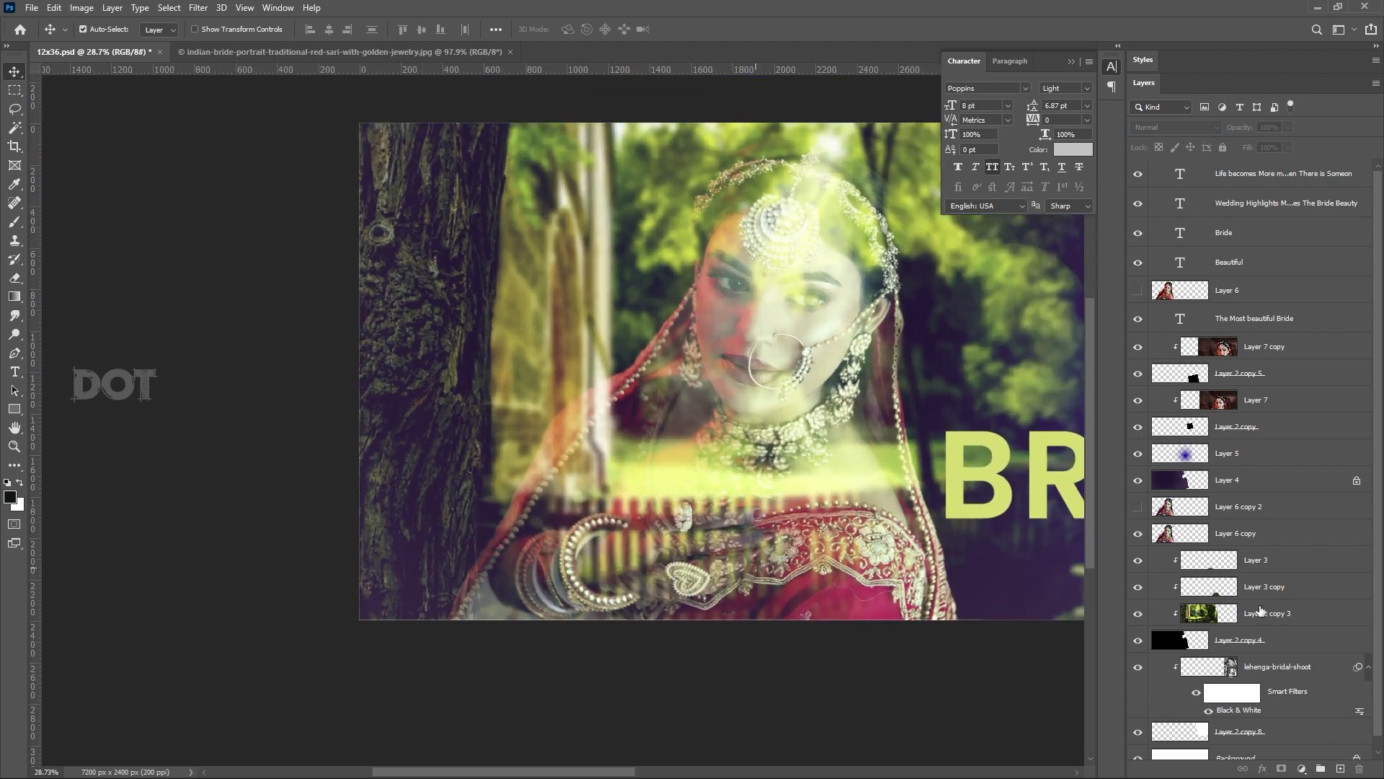
Show and select Layer 6 copy 2, and prepare a 175 px Soft Round eraser for its veil edge.
{"action": "left_click", "coordinate": [1137, 509]}
{"action": "left_click", "coordinate": [1303, 511]}
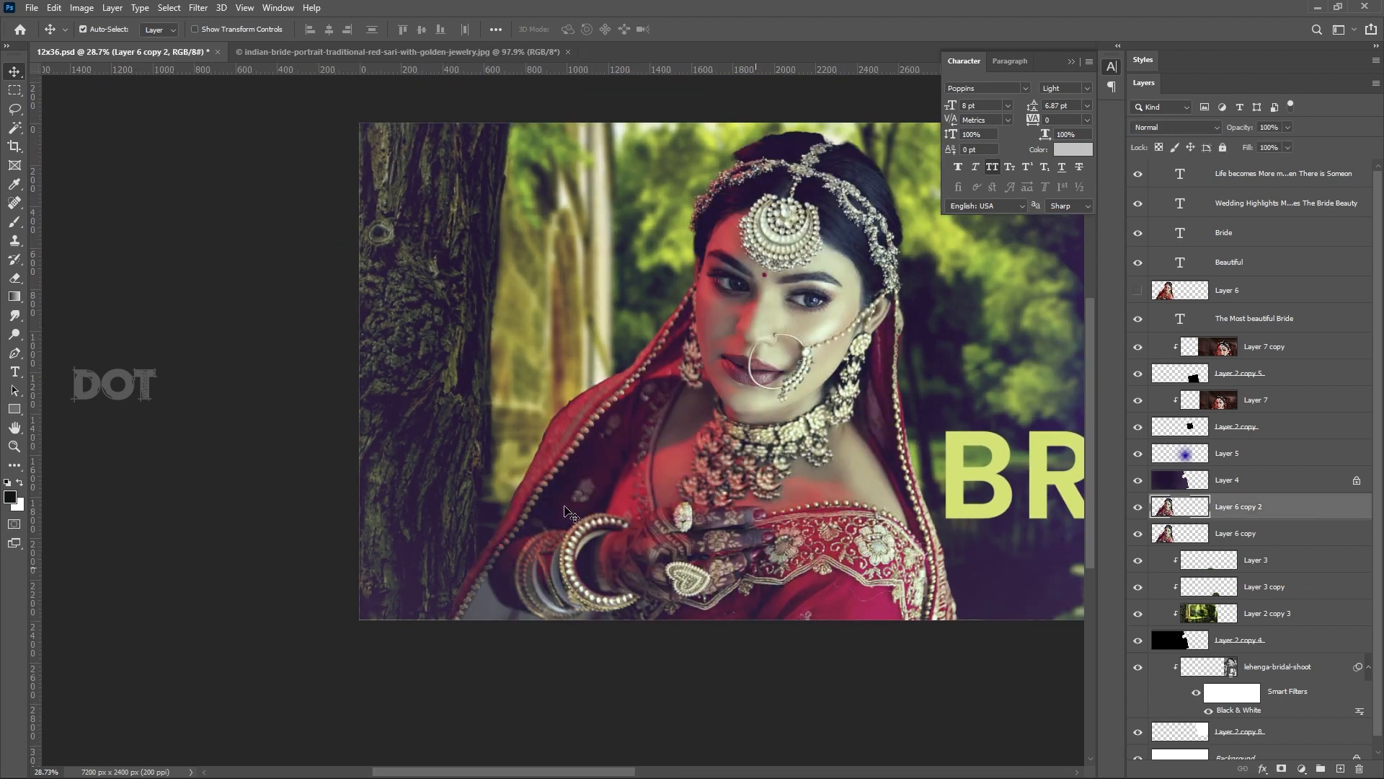
{"action": "scroll", "coordinate": [452, 596], "scroll_direction": "up", "scroll_amount": 10}
{"action": "key", "text": "e"}
{"action": "right_click", "coordinate": [569, 294]}
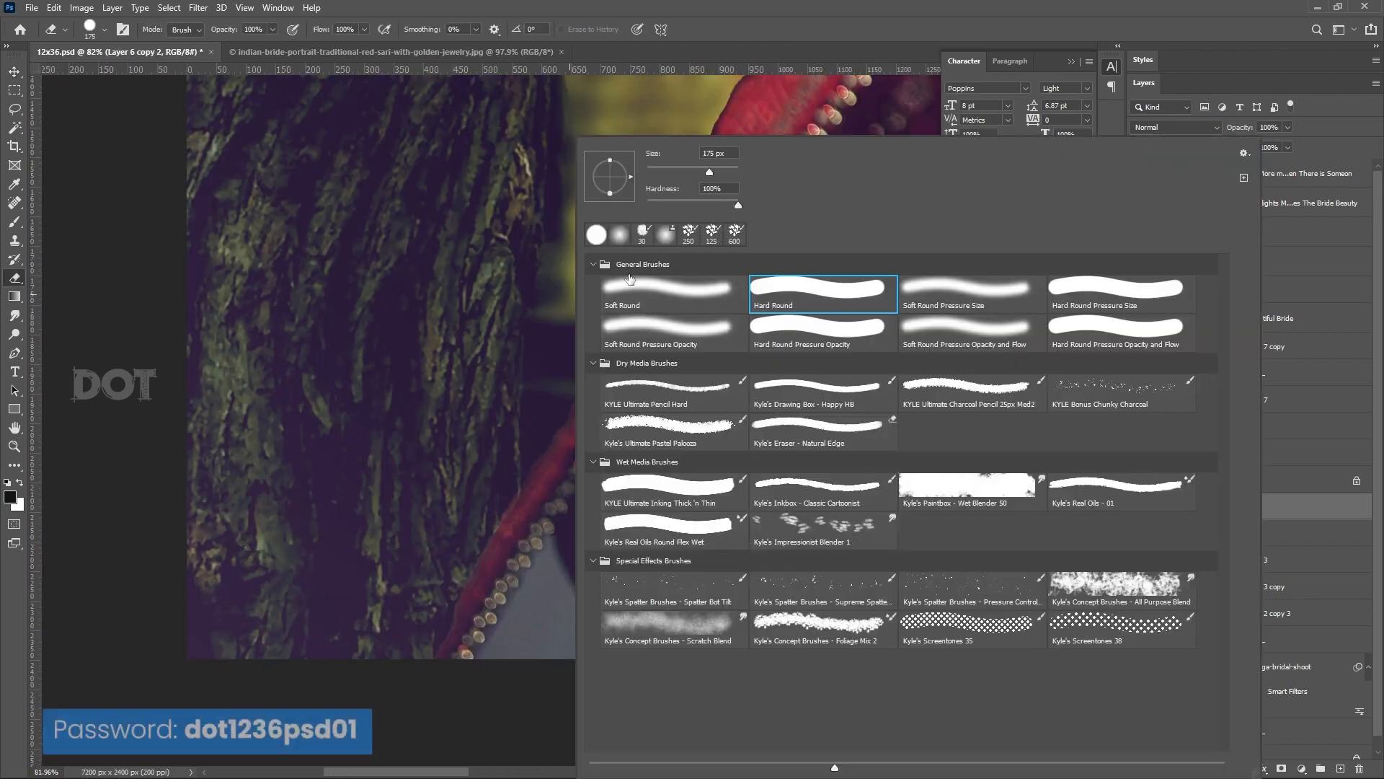
{"action": "left_click", "coordinate": [630, 285]}
{"action": "key", "text": "Return"}
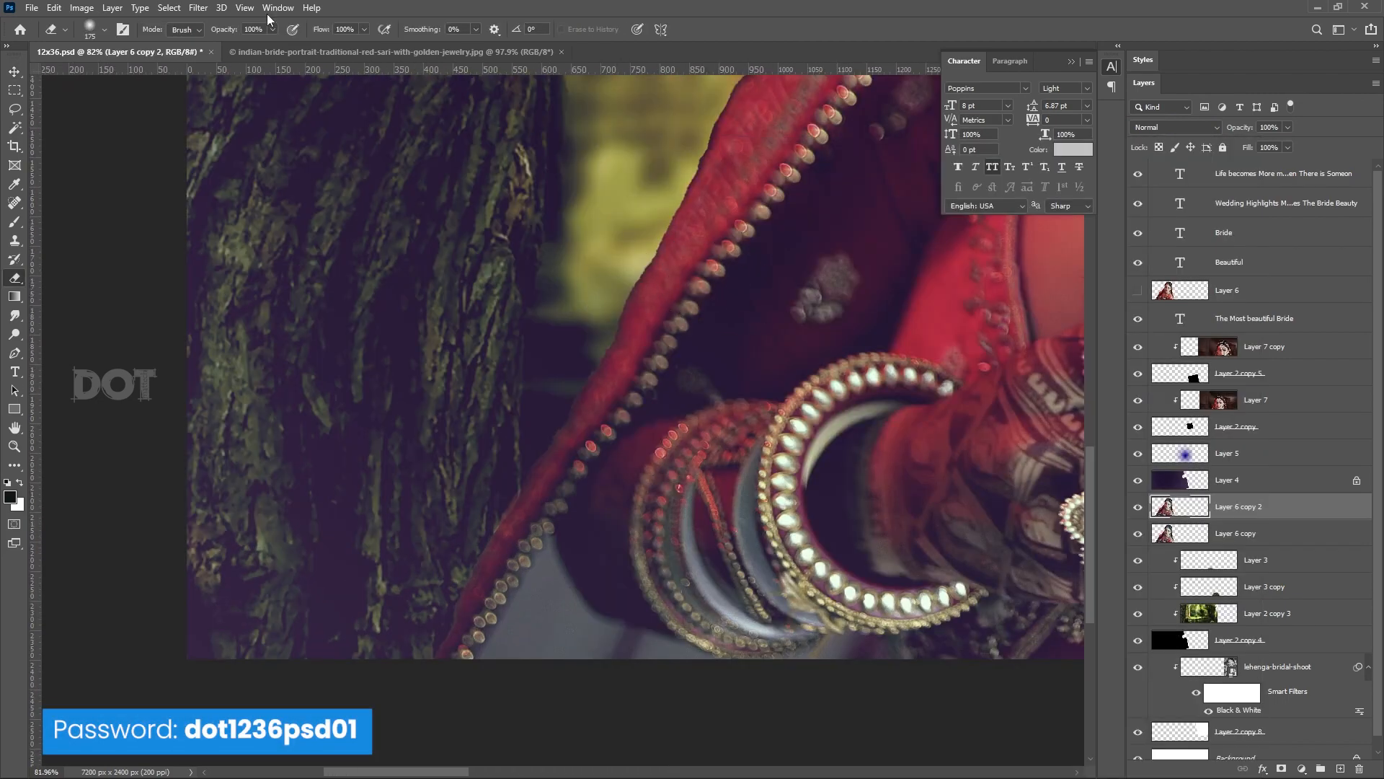
Lower the eraser opacity to 19% and soften the veil edge beside the tree trunk on Layer 6 copy 2.
{"action": "left_click_drag", "start_coordinate": [223, 32], "coordinate": [163, 33]}
{"action": "mouse_move", "coordinate": [410, 592]}
{"action": "left_mouse_down"}
{"action": "mouse_move", "coordinate": [479, 480]}
{"action": "mouse_move", "coordinate": [406, 605]}
{"action": "mouse_move", "coordinate": [502, 466]}
{"action": "mouse_move", "coordinate": [466, 485]}
{"action": "mouse_move", "coordinate": [463, 515]}
{"action": "mouse_move", "coordinate": [620, 283]}
{"action": "left_mouse_up"}
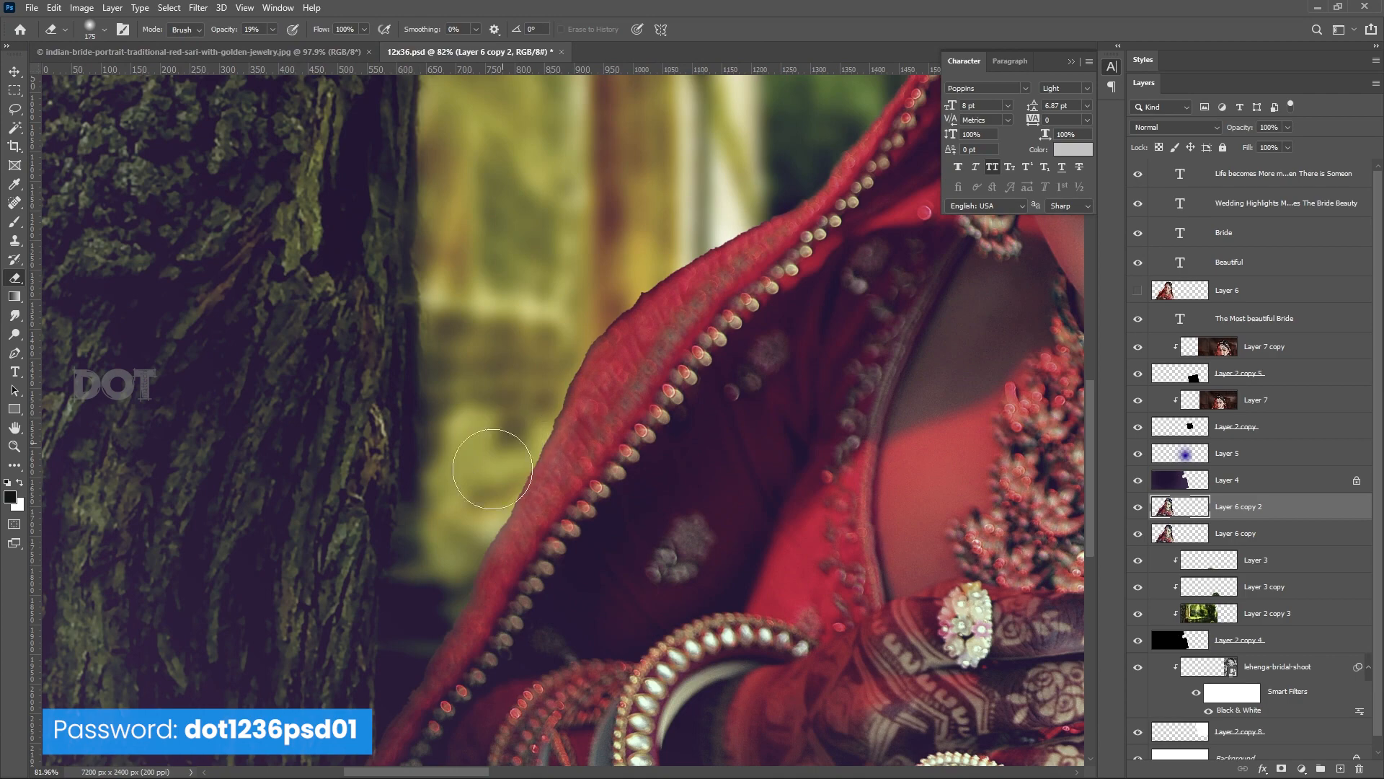
{"action": "mouse_move", "coordinate": [493, 469]}
{"action": "left_mouse_down"}
{"action": "mouse_move", "coordinate": [390, 581]}
{"action": "mouse_move", "coordinate": [564, 328]}
{"action": "mouse_move", "coordinate": [710, 230]}
{"action": "mouse_move", "coordinate": [540, 356]}
{"action": "left_mouse_up"}
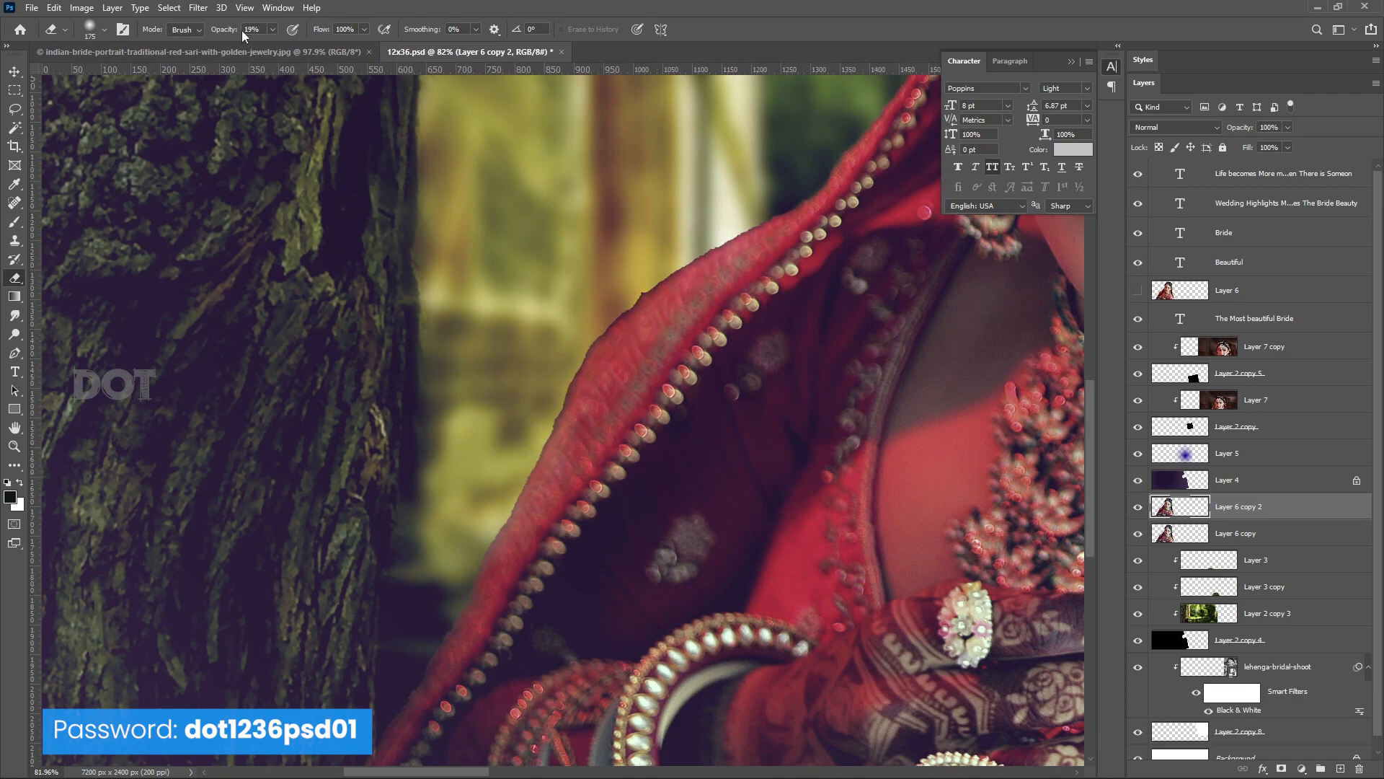
Raise the eraser opacity to 26% and soften the veil edge on the BRIDE lettering side, down to the lower photo border.
{"action": "left_click_drag", "start_coordinate": [229, 30], "coordinate": [235, 30]}
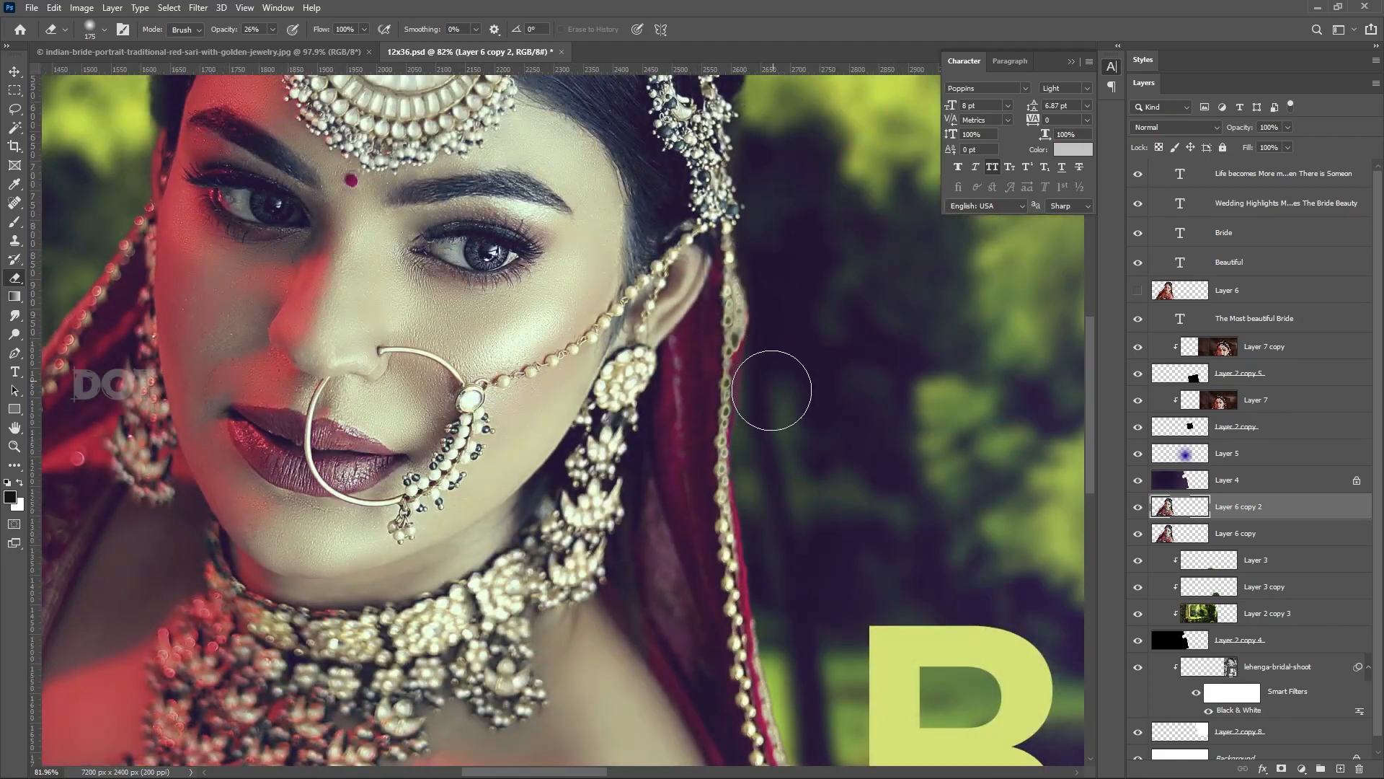
{"action": "left_click_drag", "start_coordinate": [834, 642], "coordinate": [757, 293]}
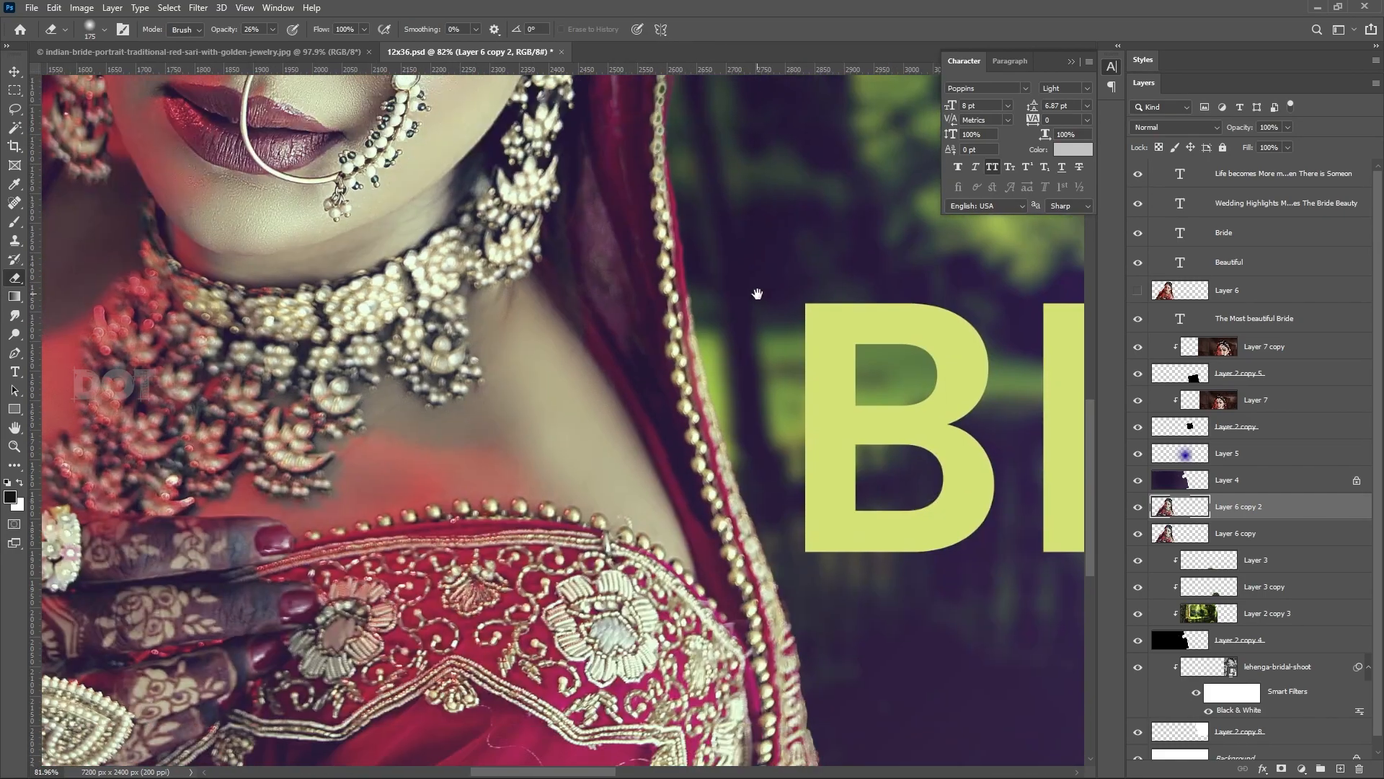
{"action": "left_click_drag", "start_coordinate": [851, 677], "coordinate": [834, 395]}
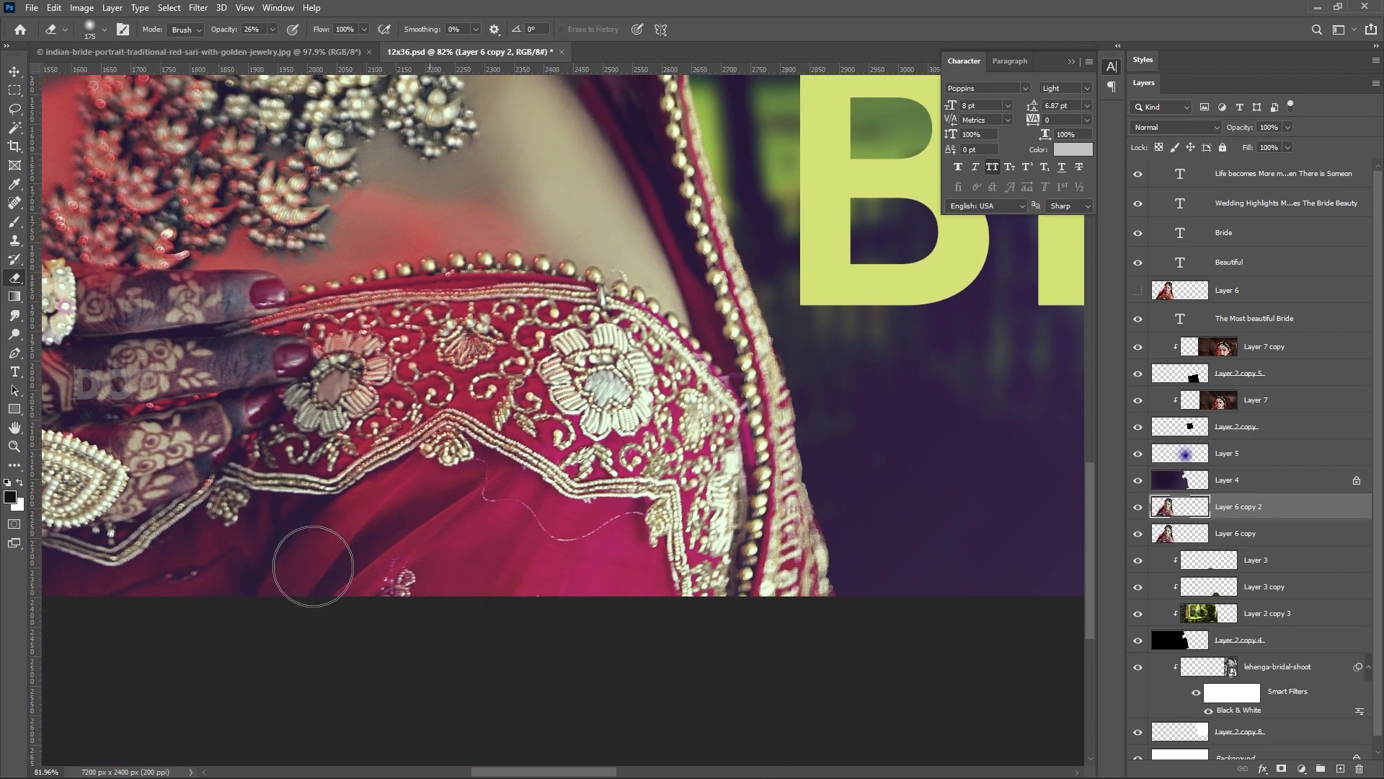
{"action": "scroll", "coordinate": [840, 636], "scroll_direction": "down", "scroll_amount": 8}
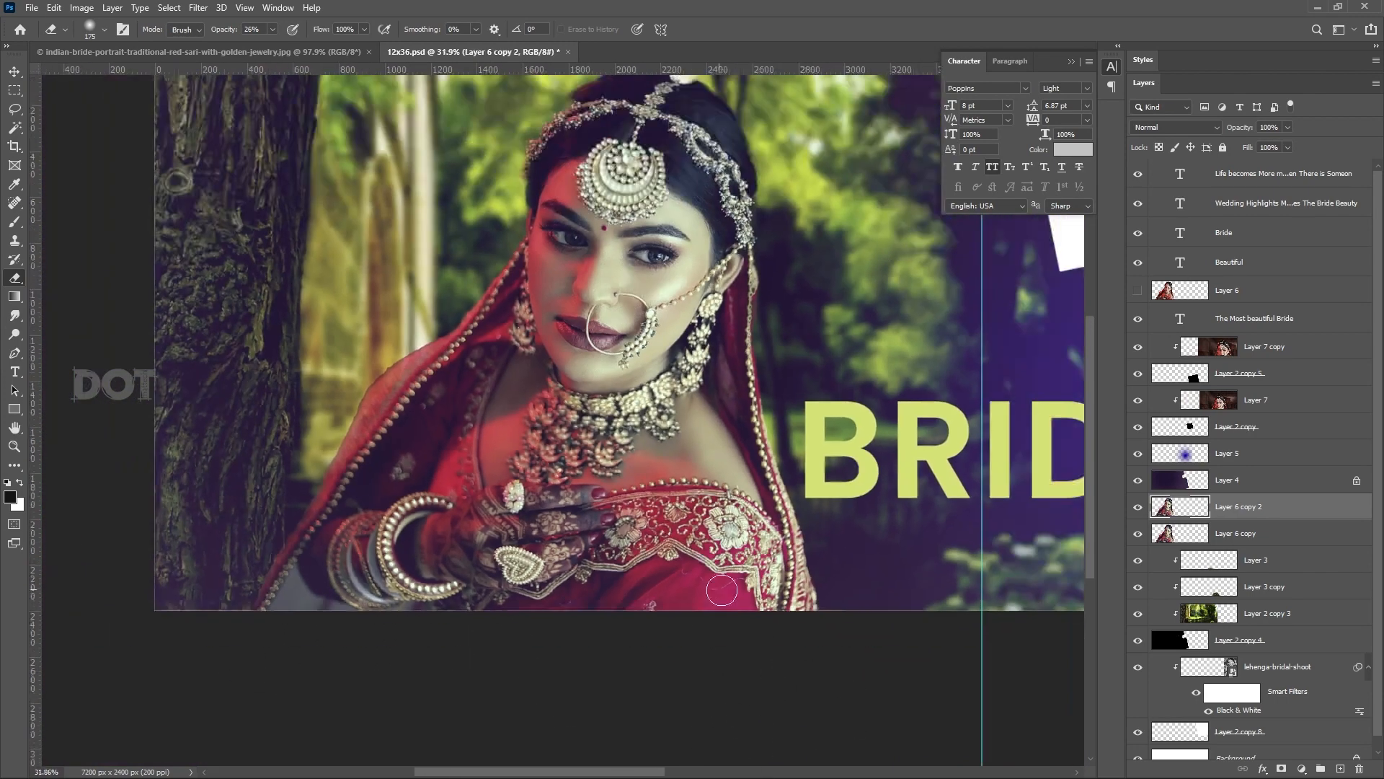
Toggle the visibility of Layer 6 copy to compare the bride's edges with and without it, leaving it shown.
{"action": "left_click", "coordinate": [1138, 535]}
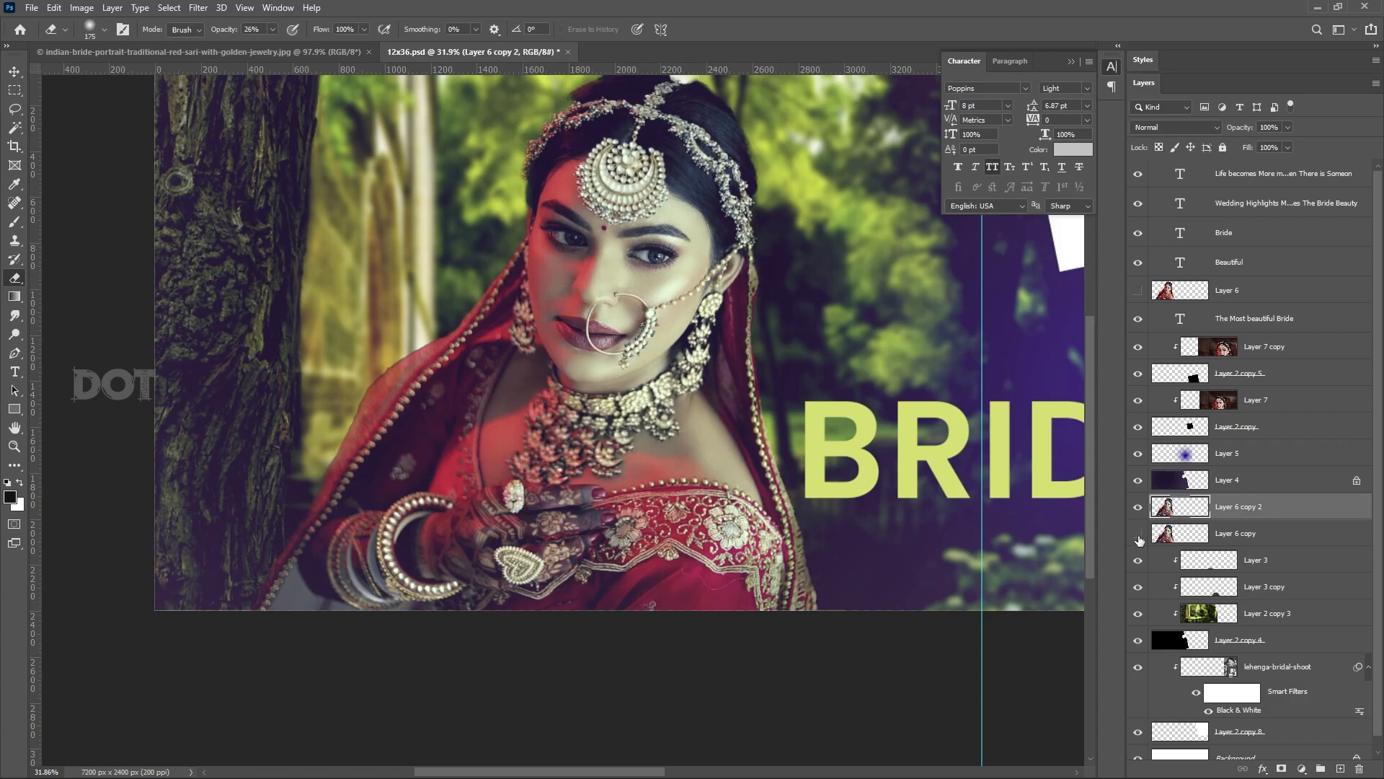
{"action": "left_click", "coordinate": [1138, 538]}
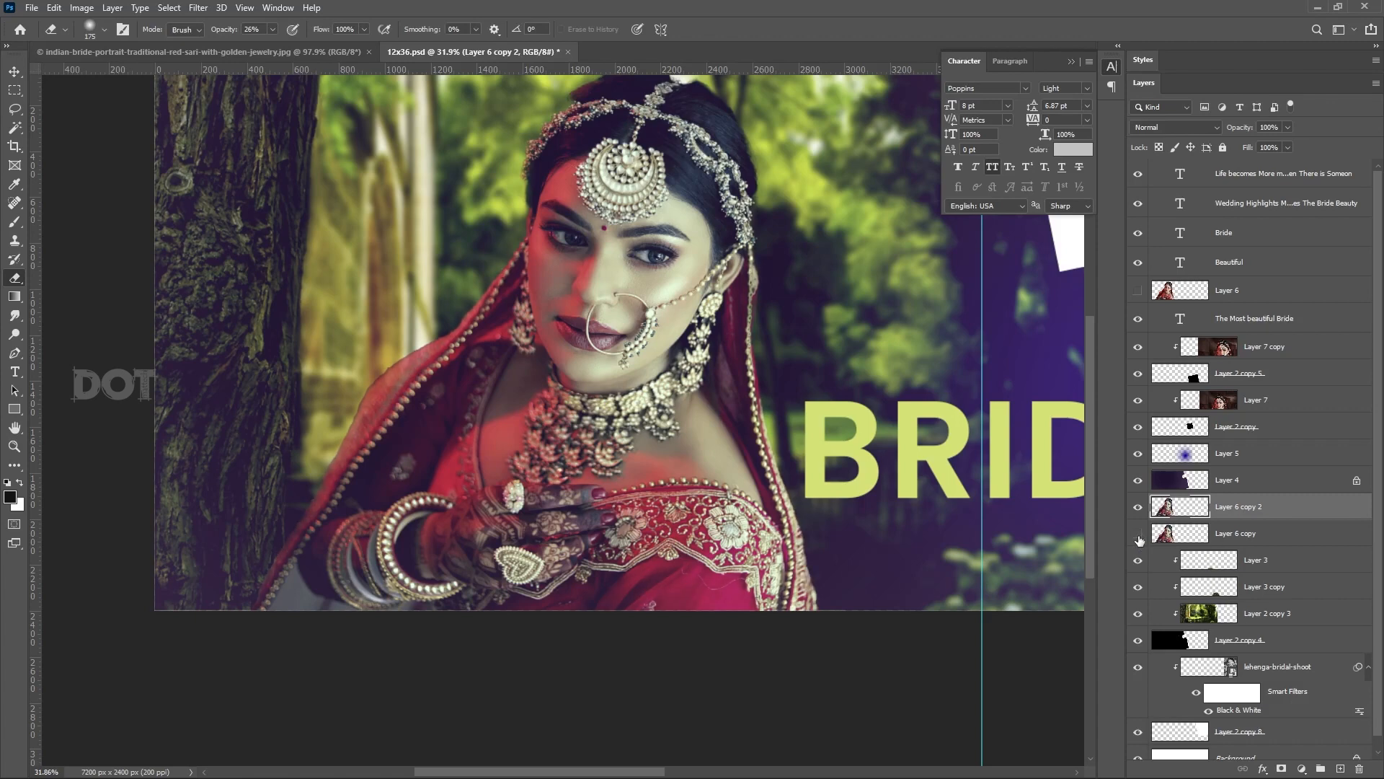
{"action": "left_click", "coordinate": [1139, 538]}
{"action": "left_click", "coordinate": [1138, 538]}
Reduce the eraser to 90 px and feather the veil edge beside the tree trunk, from the forearm up to the shoulder.
{"action": "scroll", "coordinate": [306, 422], "scroll_direction": "up", "scroll_amount": 3}
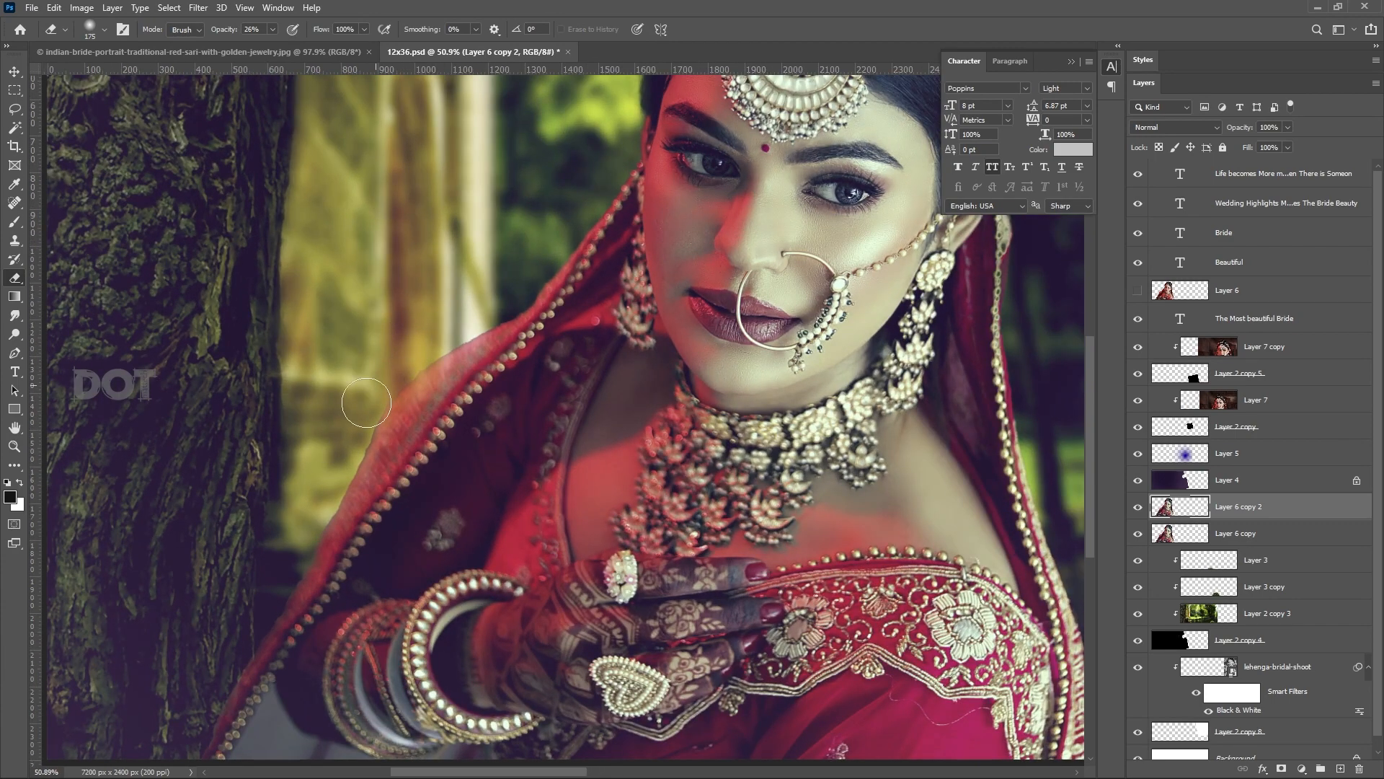
{"action": "scroll", "coordinate": [272, 504], "scroll_direction": "up", "scroll_amount": 2}
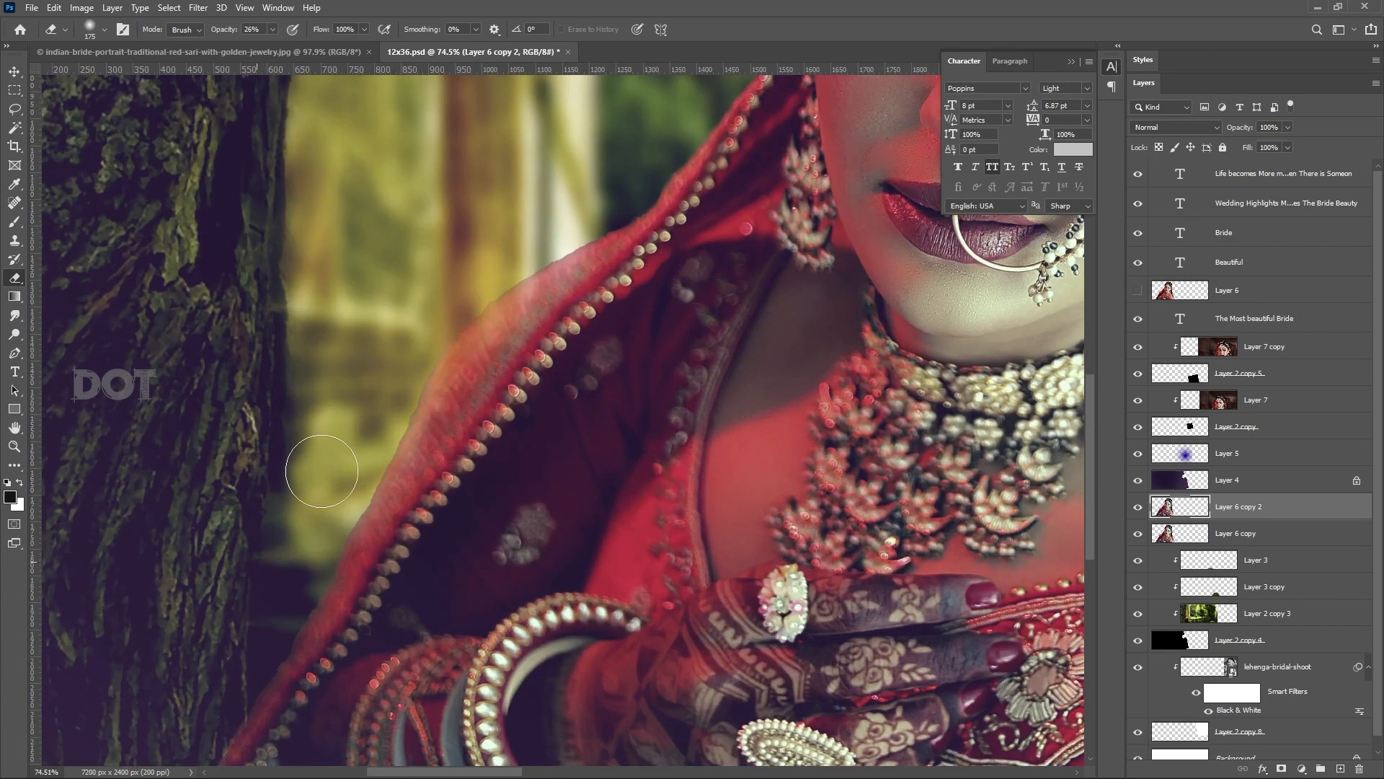
{"action": "key", "text": "bracketleft"}
{"action": "key", "text": "bracketleft"}
{"action": "key", "text": "bracketleft"}
{"action": "key", "text": "bracketleft"}
{"action": "left_click_drag", "start_coordinate": [222, 565], "coordinate": [387, 426]}
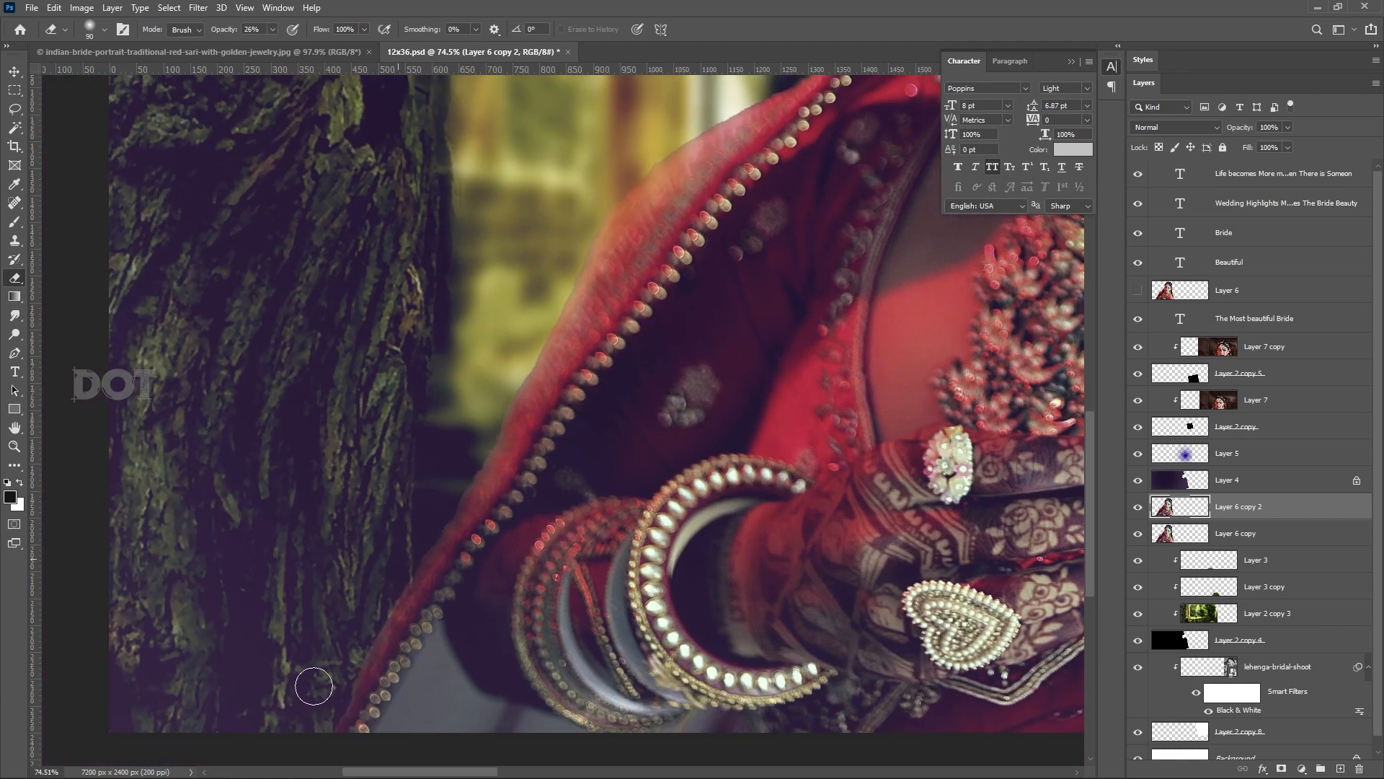
{"action": "left_click_drag", "start_coordinate": [650, 289], "coordinate": [305, 736]}
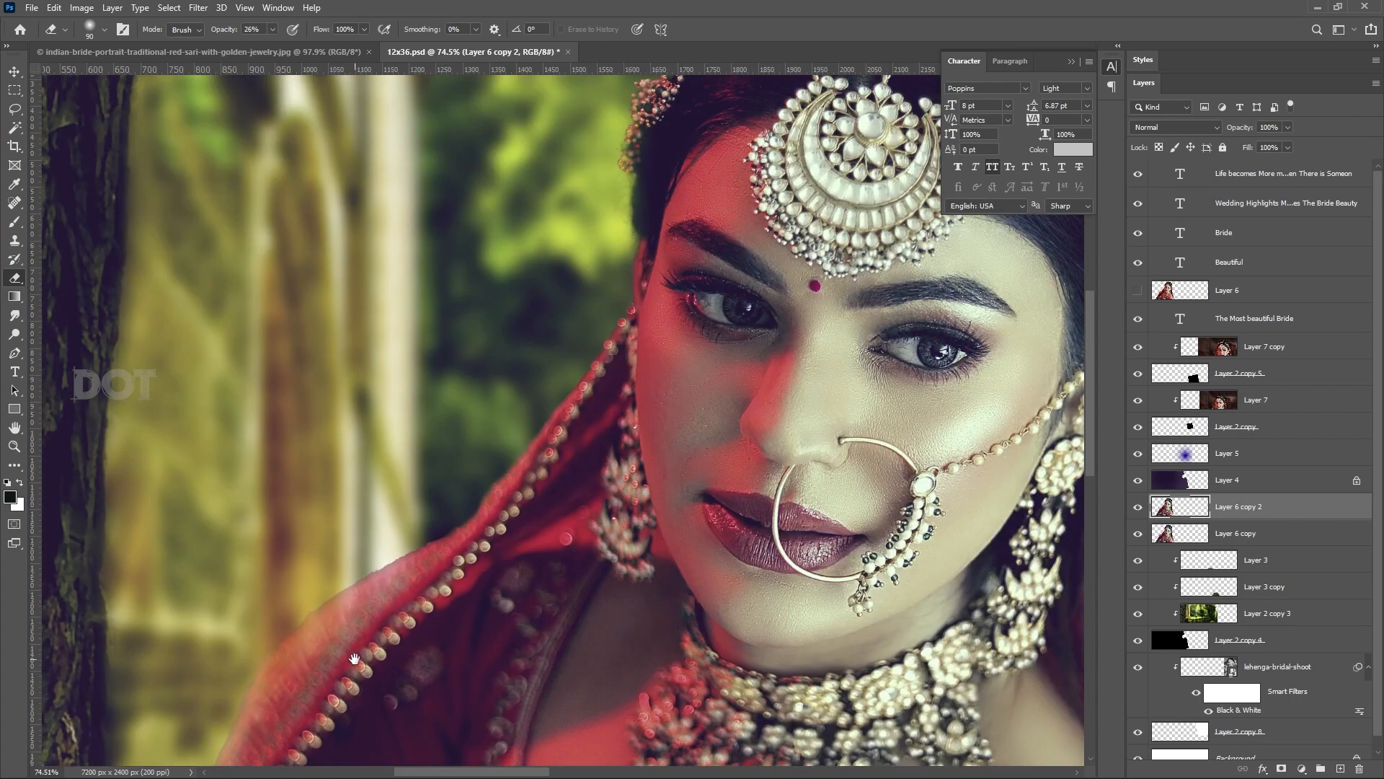
{"action": "left_click_drag", "start_coordinate": [307, 585], "coordinate": [223, 658]}
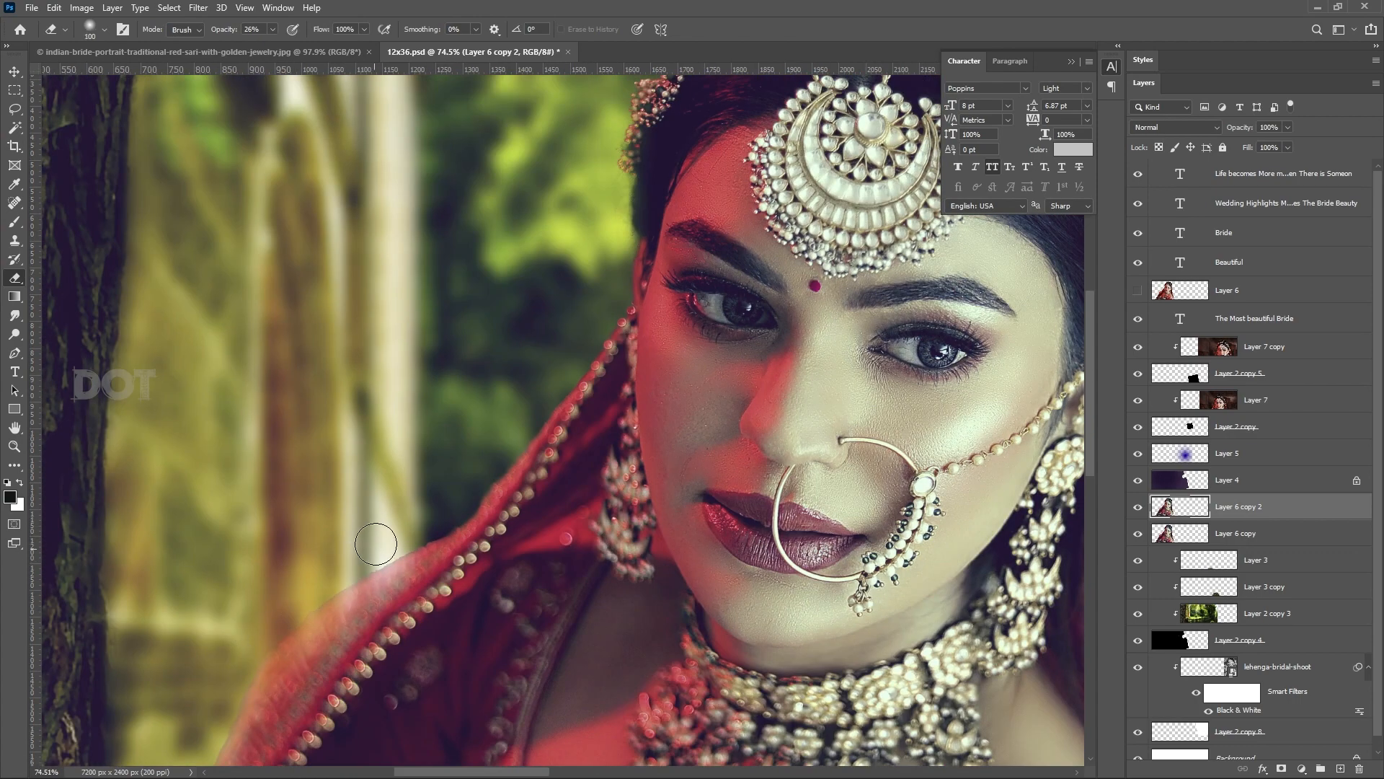
Enlarge the eraser to 150 px and soften the upper shoulder, hair outline and the veil edge facing the BRIDE lettering.
{"action": "key", "text": "bracketright"}
{"action": "key", "text": "bracketright"}
{"action": "key", "text": "bracketright"}
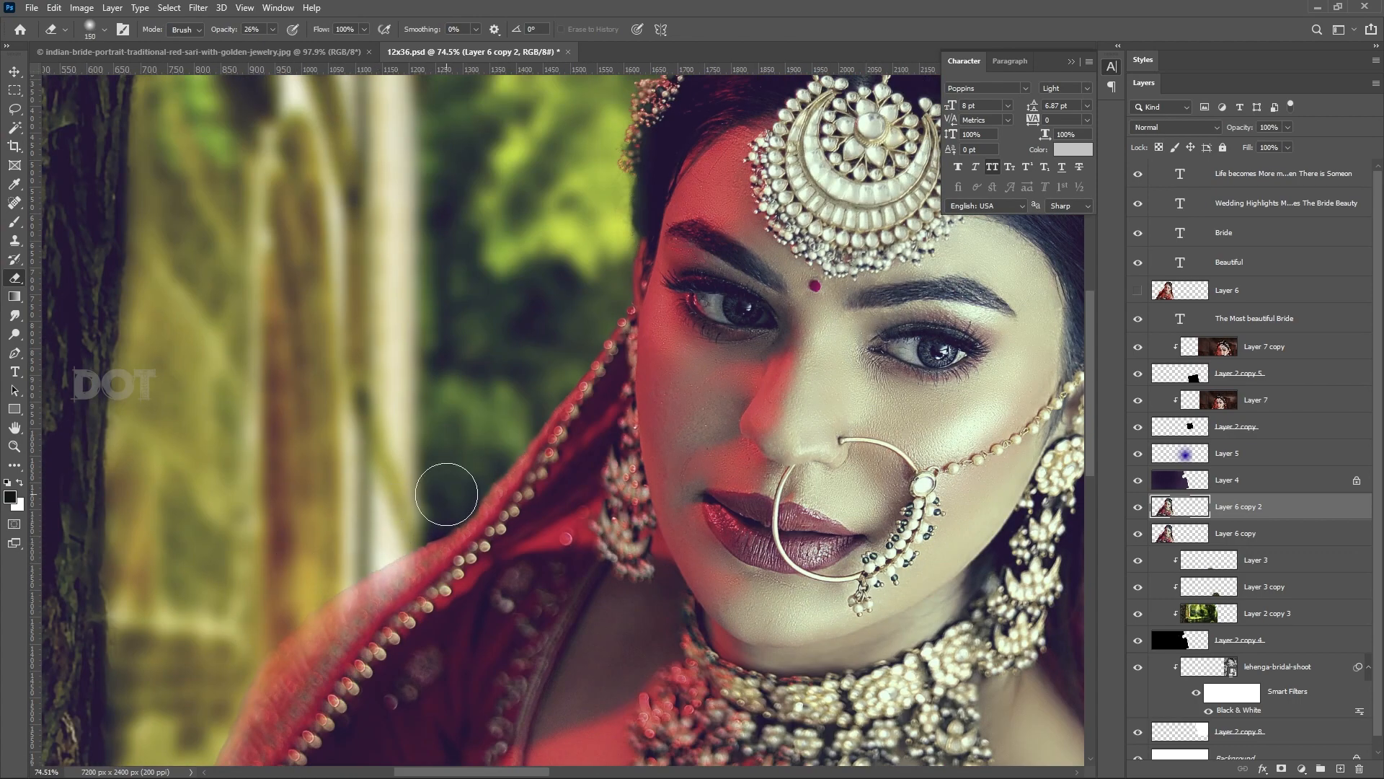
{"action": "left_click_drag", "start_coordinate": [597, 258], "coordinate": [502, 408]}
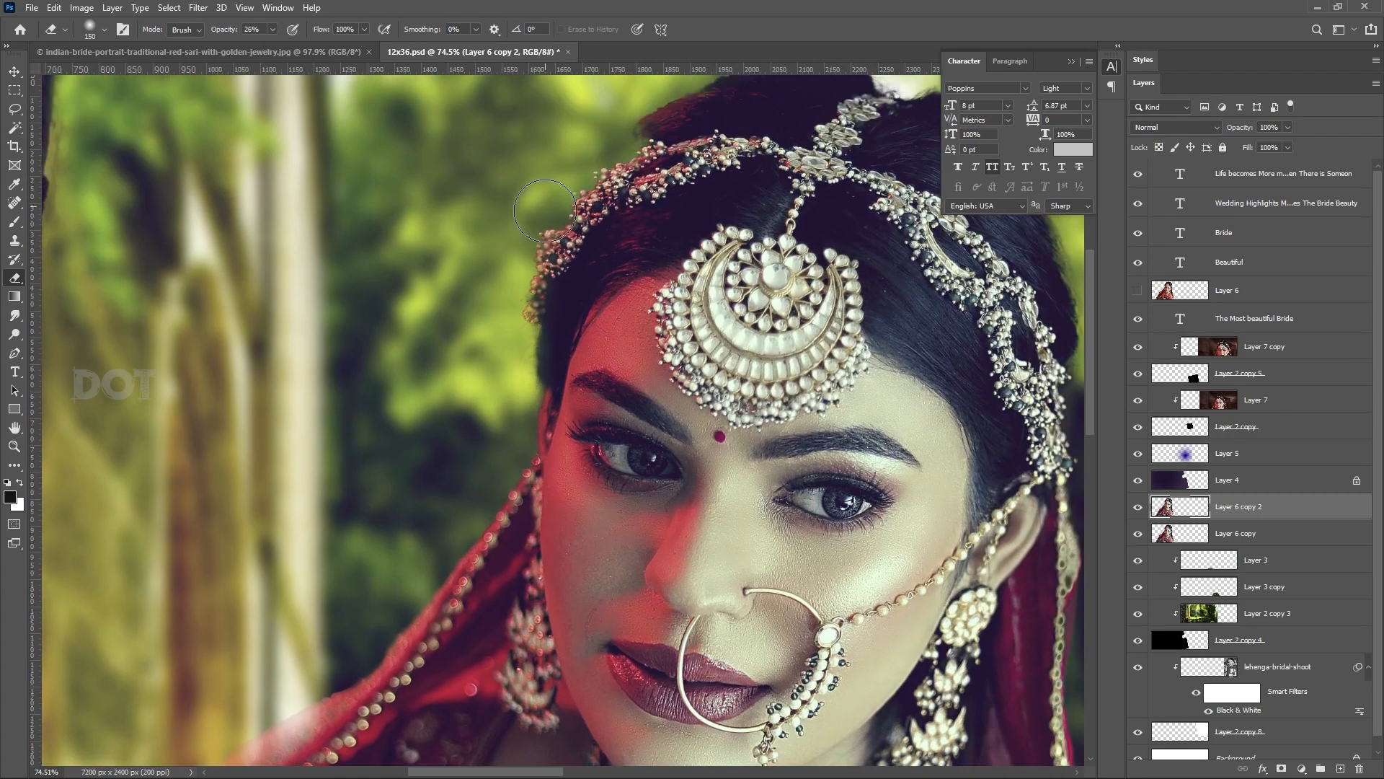
{"action": "mouse_move", "coordinate": [734, 493]}
{"action": "left_mouse_down"}
{"action": "mouse_move", "coordinate": [723, 467]}
{"action": "mouse_move", "coordinate": [463, 308]}
{"action": "left_mouse_up"}
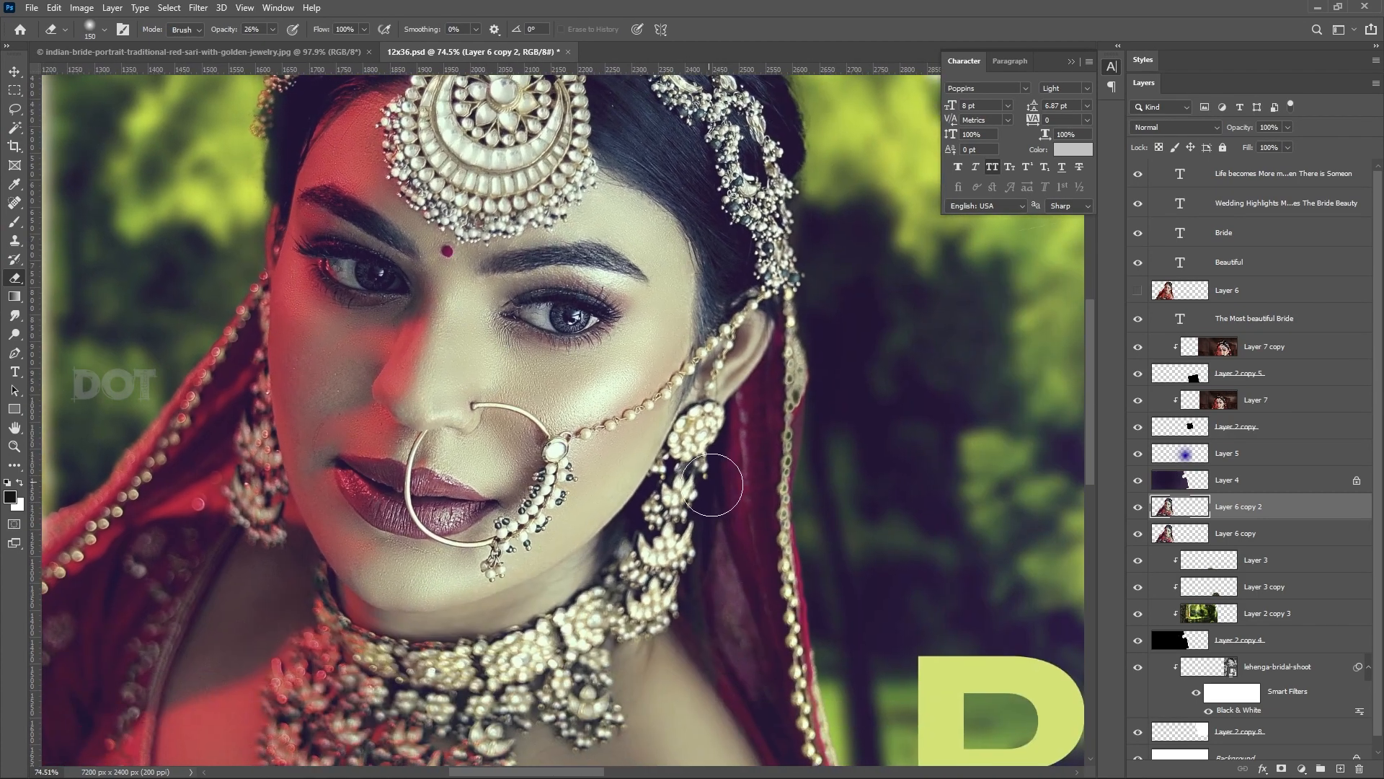
{"action": "mouse_move", "coordinate": [753, 400]}
{"action": "left_mouse_down"}
{"action": "mouse_move", "coordinate": [717, 689]}
{"action": "mouse_move", "coordinate": [723, 574]}
{"action": "left_mouse_up"}
{"action": "left_click_drag", "start_coordinate": [768, 719], "coordinate": [783, 695]}
{"action": "left_click_drag", "start_coordinate": [802, 533], "coordinate": [679, 160]}
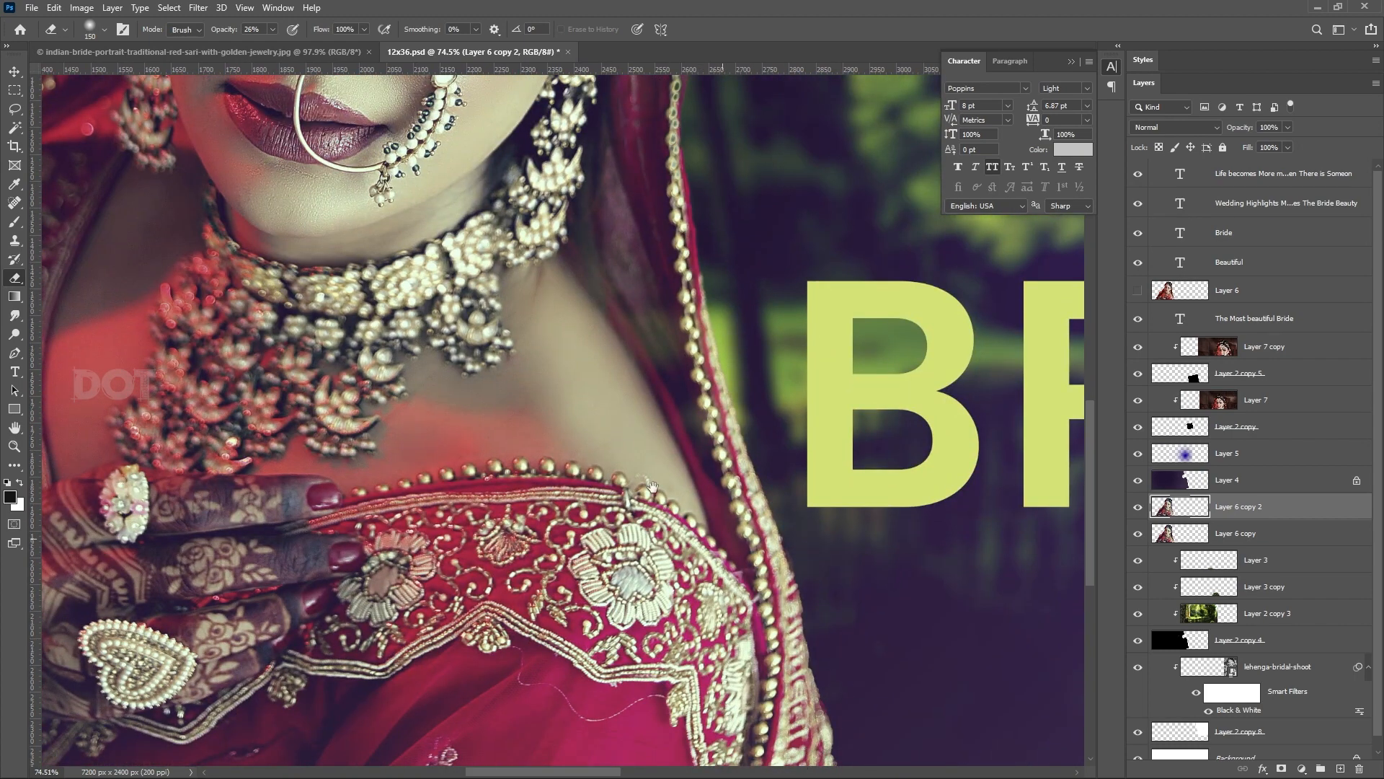
{"action": "left_click_drag", "start_coordinate": [619, 278], "coordinate": [807, 508]}
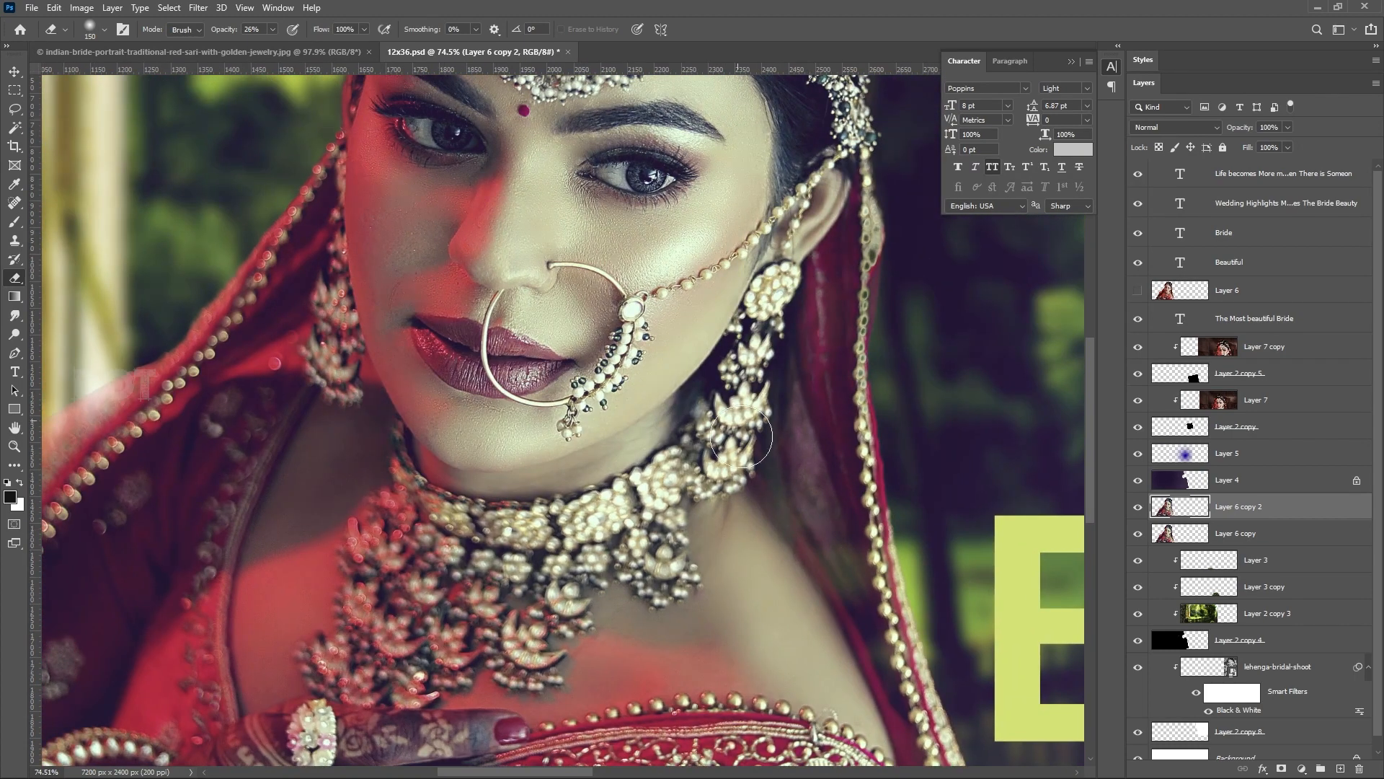
{"action": "left_click_drag", "start_coordinate": [806, 387], "coordinate": [806, 408]}
Examine the softened veil edges on both sides of the bride, close up and from a distance.
{"action": "scroll", "coordinate": [908, 503], "scroll_direction": "down", "scroll_amount": 4}
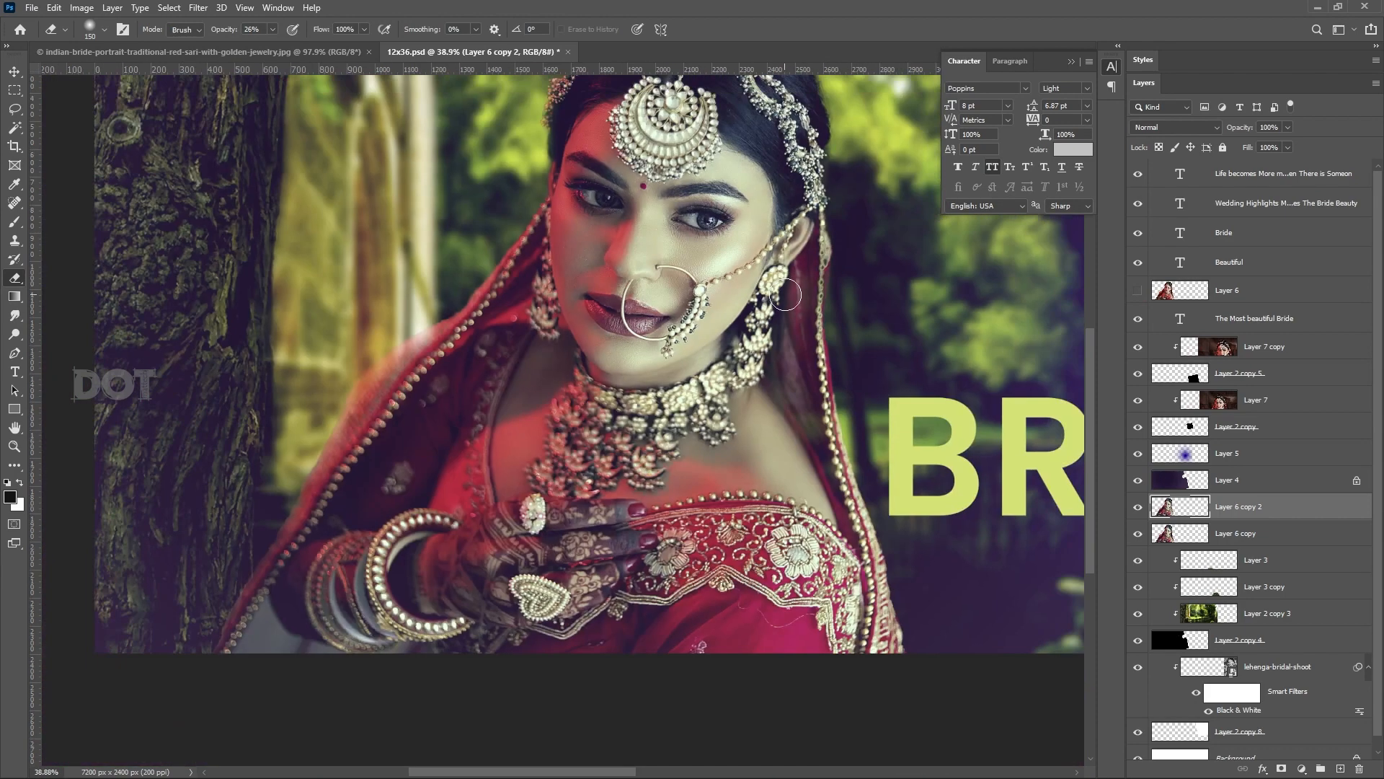
{"action": "scroll", "coordinate": [851, 404], "scroll_direction": "up", "scroll_amount": 3}
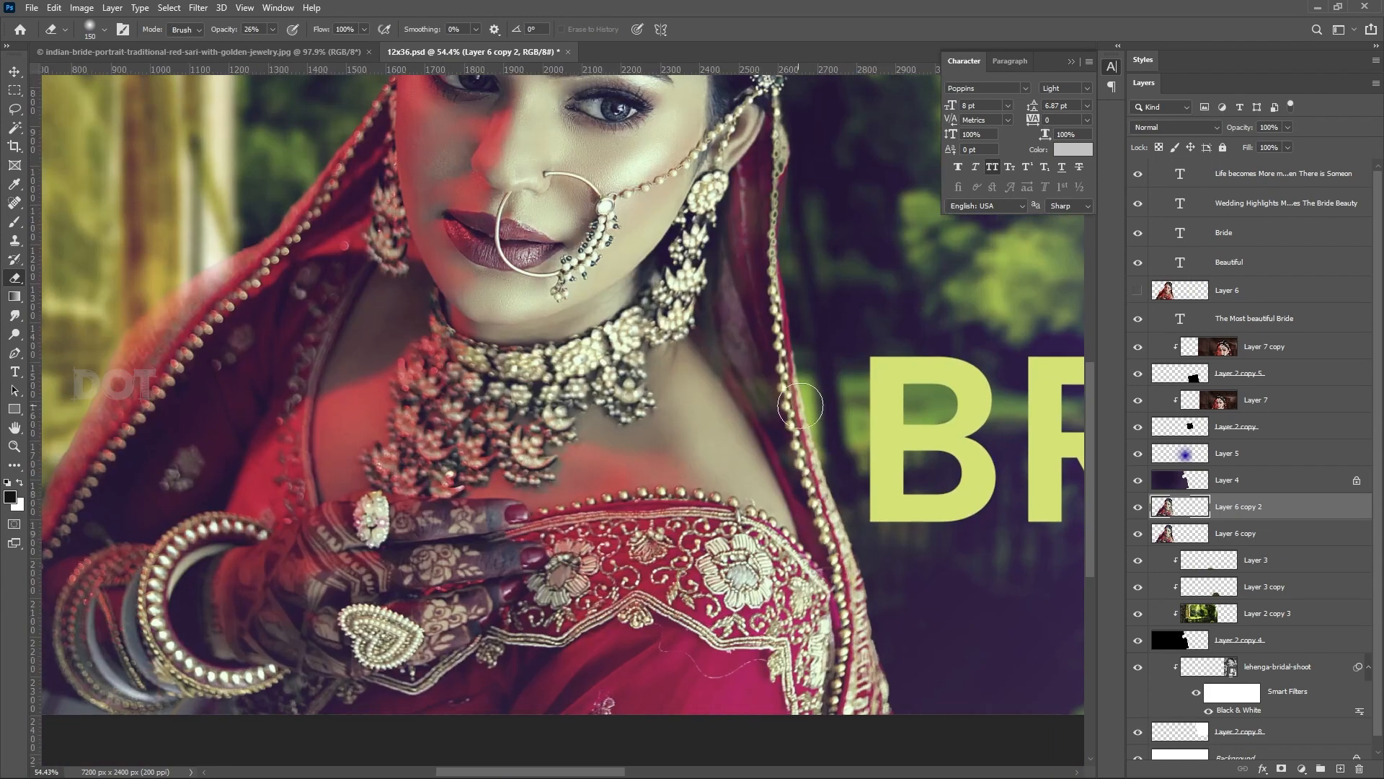
{"action": "scroll", "coordinate": [850, 577], "scroll_direction": "down", "scroll_amount": 1}
{"action": "scroll", "coordinate": [221, 571], "scroll_direction": "up", "scroll_amount": 1}
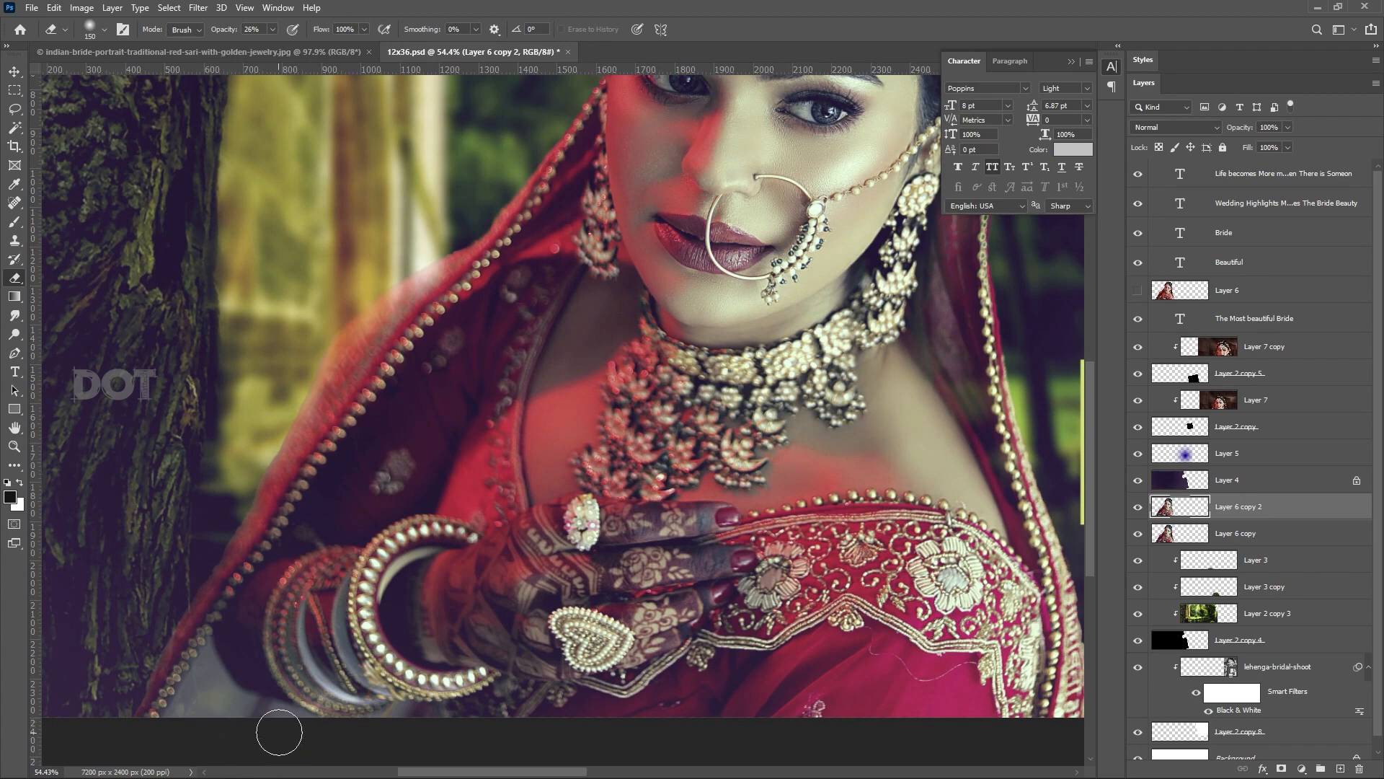
{"action": "scroll", "coordinate": [137, 715], "scroll_direction": "up", "scroll_amount": 1}
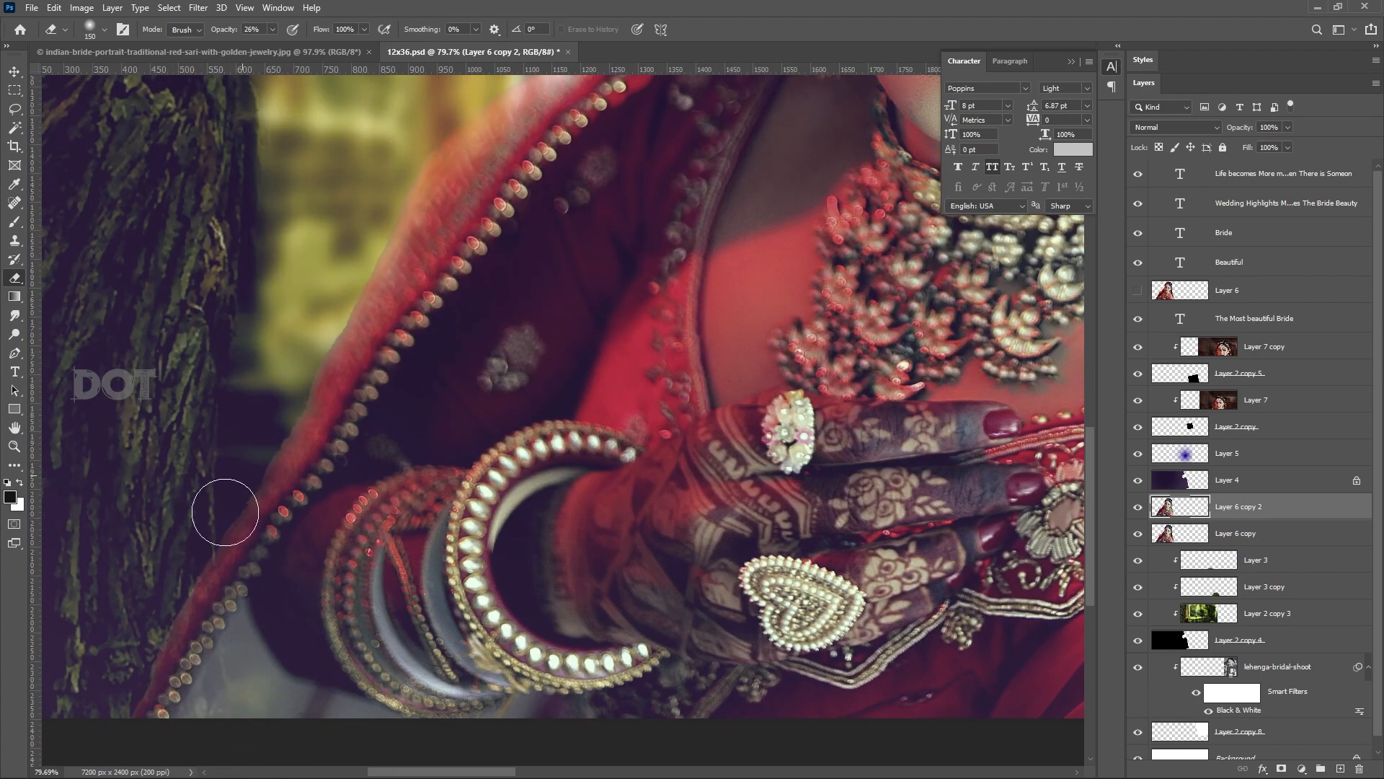
{"action": "scroll", "coordinate": [223, 505], "scroll_direction": "down", "scroll_amount": 2}
Duplicate the layers from Layer 6 copy 2 down to Layer 2 copy 4 and merge the duplicates into one layer.
{"action": "left_click", "coordinate": [1261, 640], "text": "shift"}
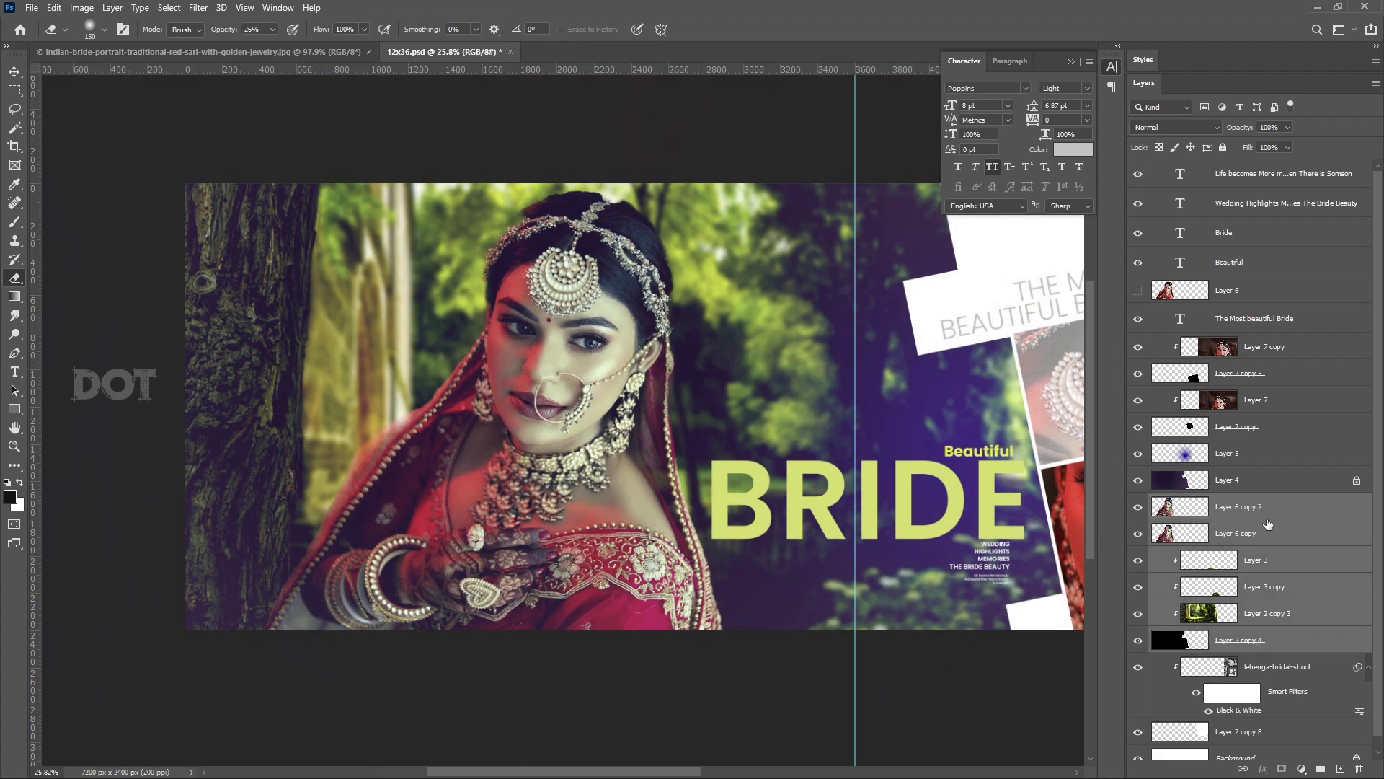
{"action": "key", "text": "ctrl+j"}
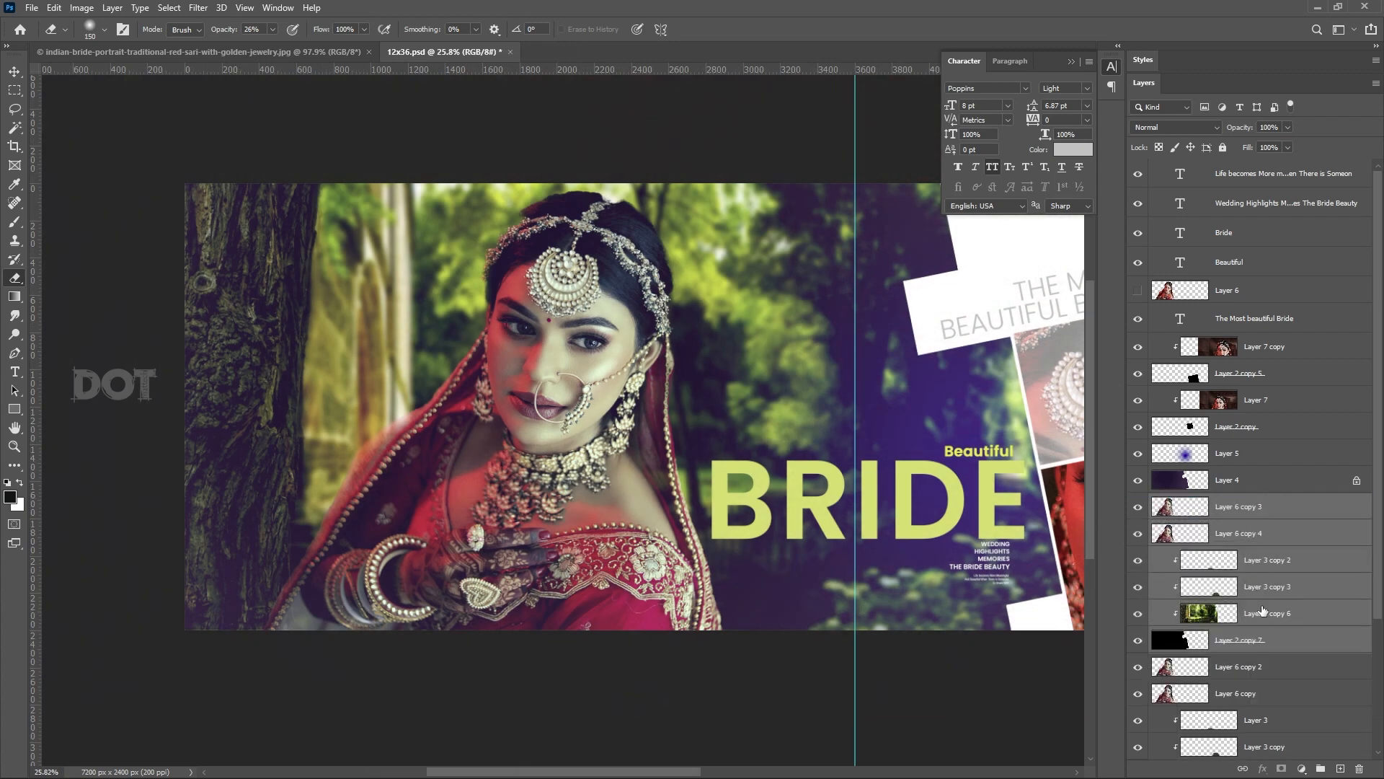
{"action": "key", "text": "ctrl+e"}
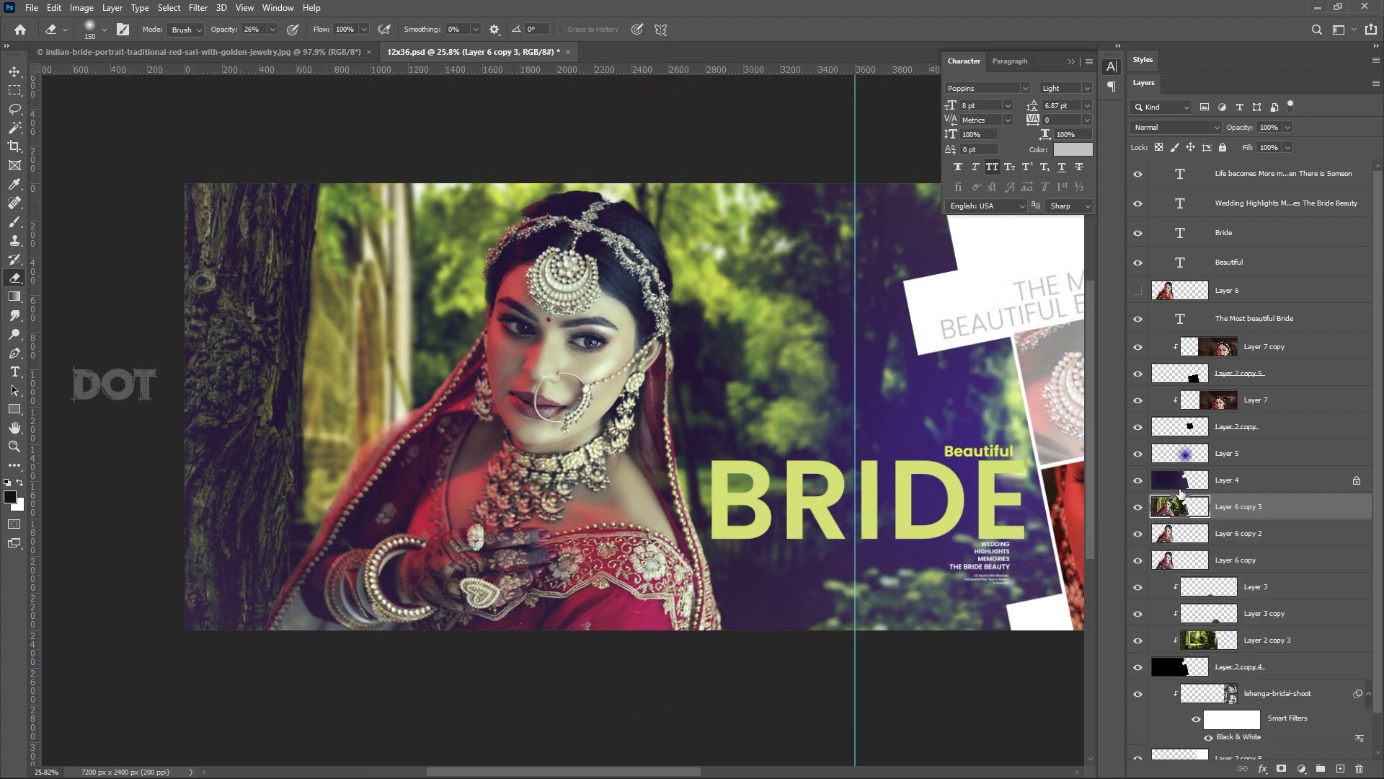
Hide the original layers from Layer 6 copy 2 to Layer 2 copy 3 and clip merged Layer 6 copy 3 directly above Layer 2 copy 4.
{"action": "left_click_drag", "start_coordinate": [1137, 533], "coordinate": [1138, 644]}
{"action": "left_click_drag", "start_coordinate": [1281, 514], "coordinate": [1278, 651]}
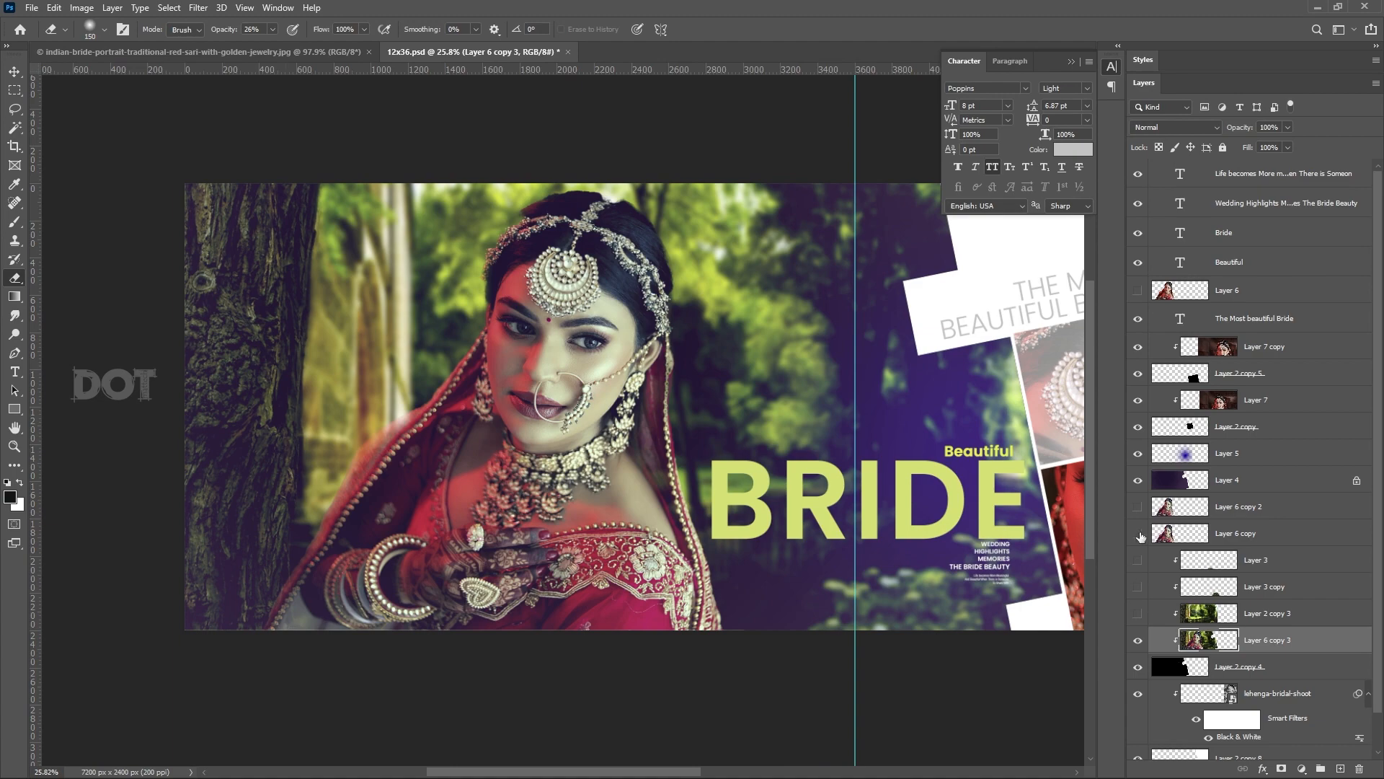
{"action": "scroll", "coordinate": [291, 453], "scroll_direction": "down", "scroll_amount": 2}
{"action": "scroll", "coordinate": [291, 453], "scroll_direction": "up", "scroll_amount": 3}
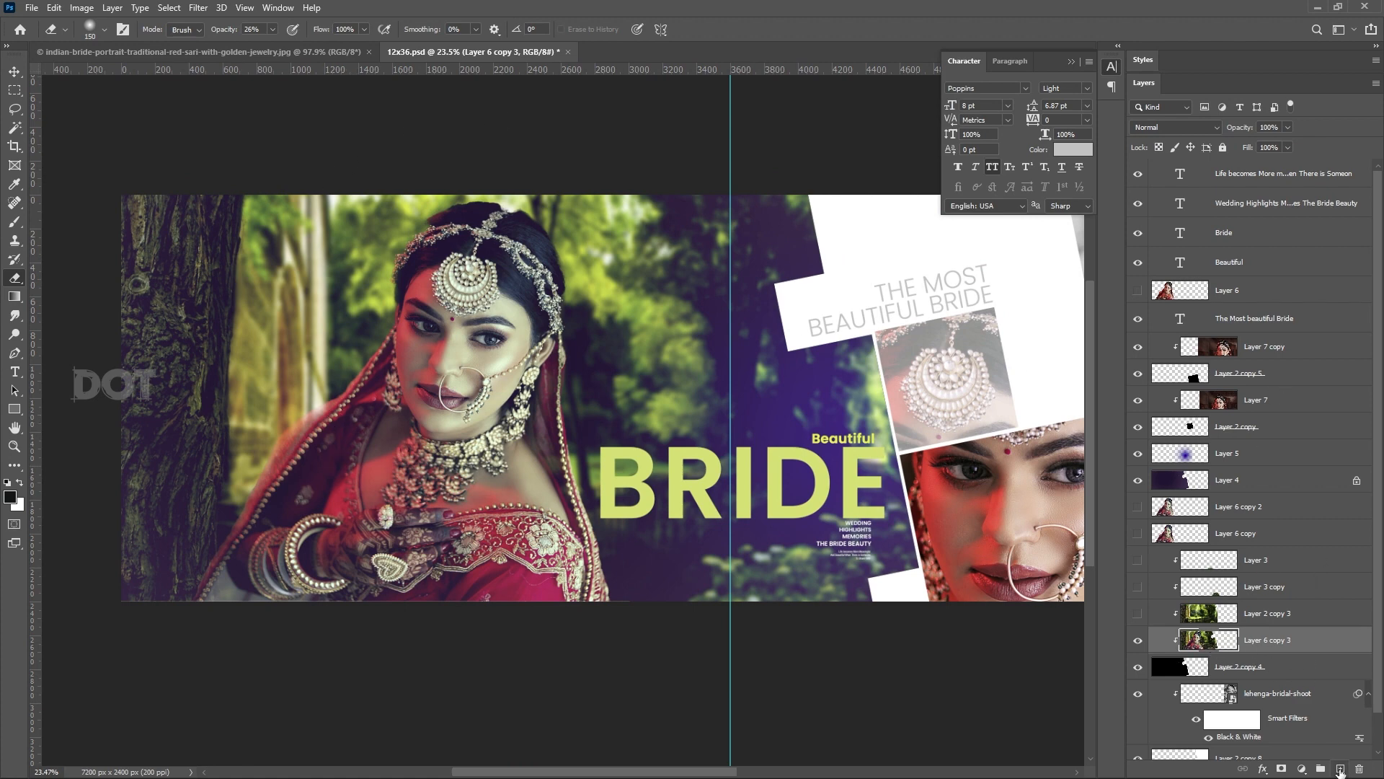
Add a new clipped layer above Layer 6 copy 3 and load the Foreground to Transparent preset for the Gradient tool.
{"action": "left_click", "coordinate": [1340, 771]}
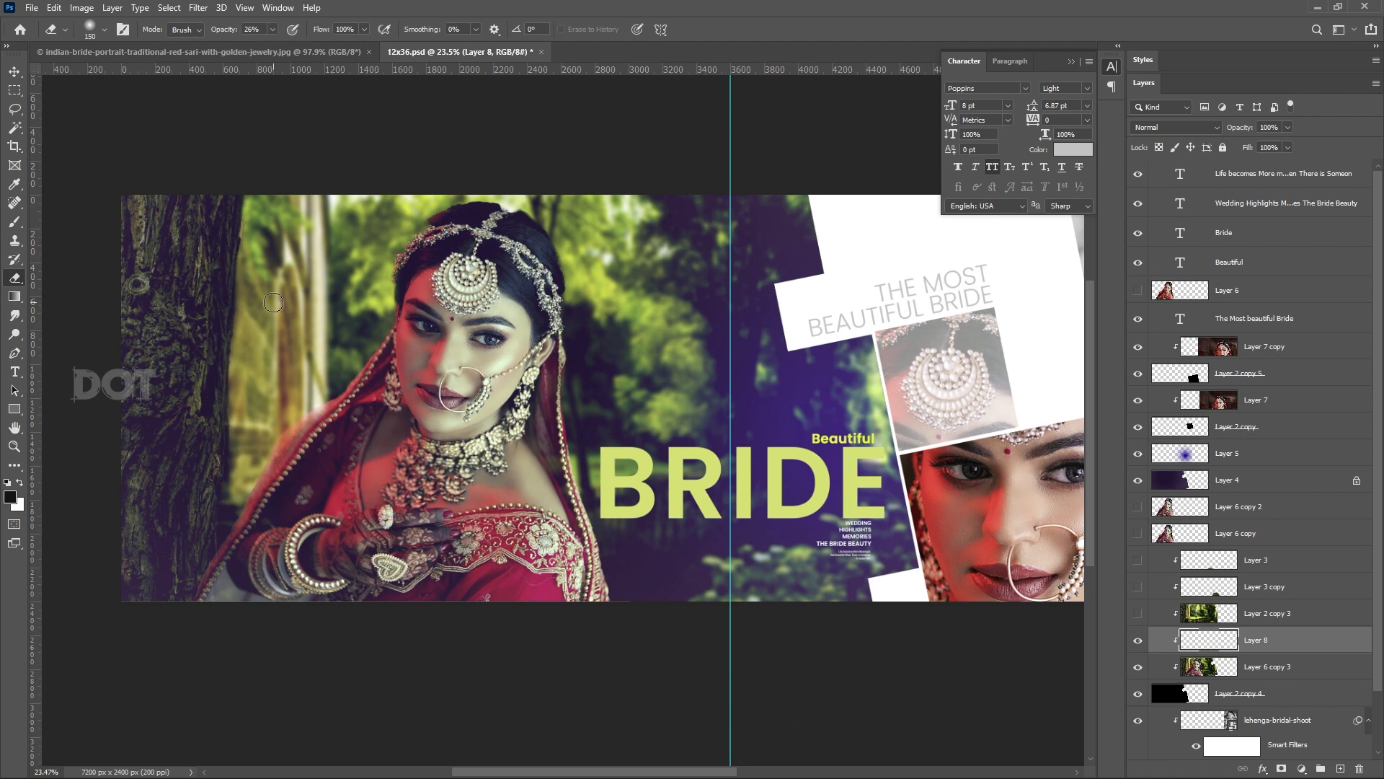
{"action": "left_click", "coordinate": [15, 298]}
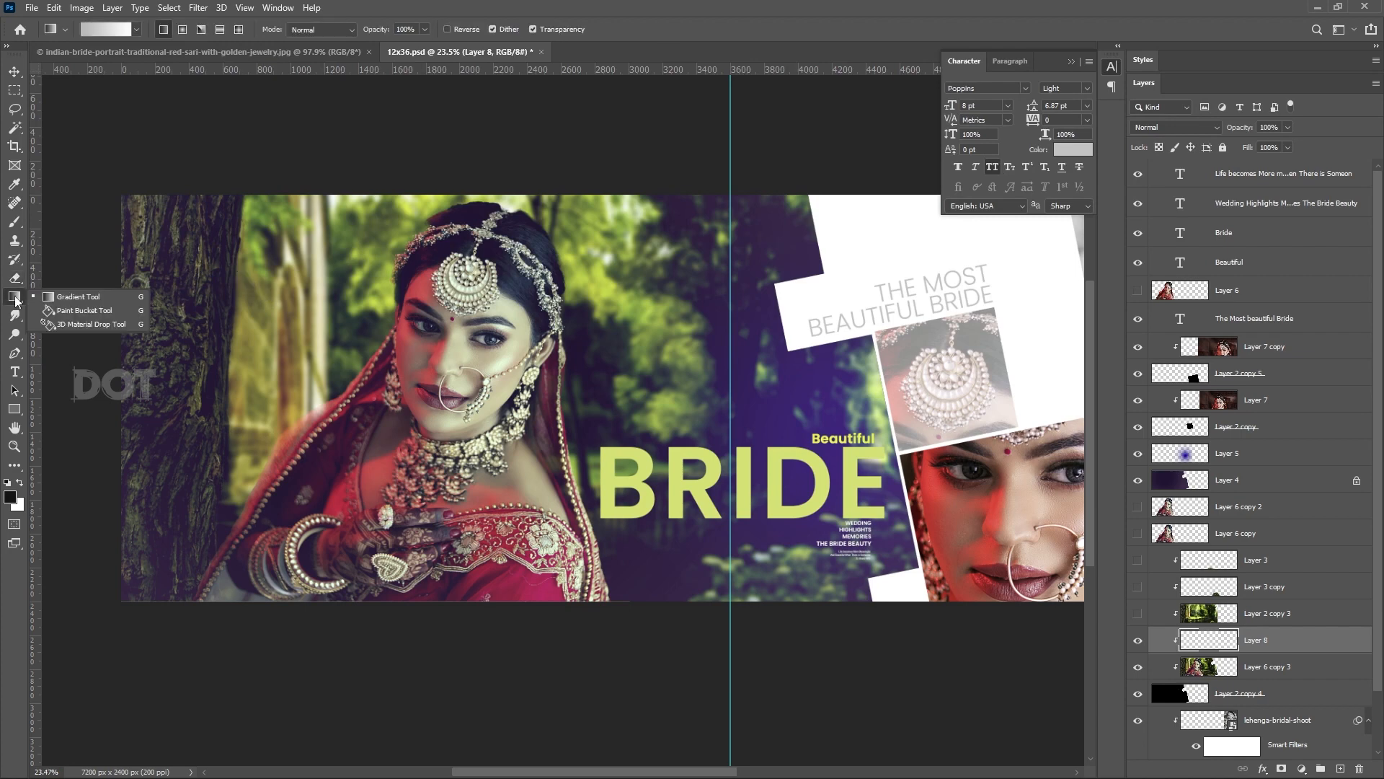
{"action": "left_click", "coordinate": [80, 297]}
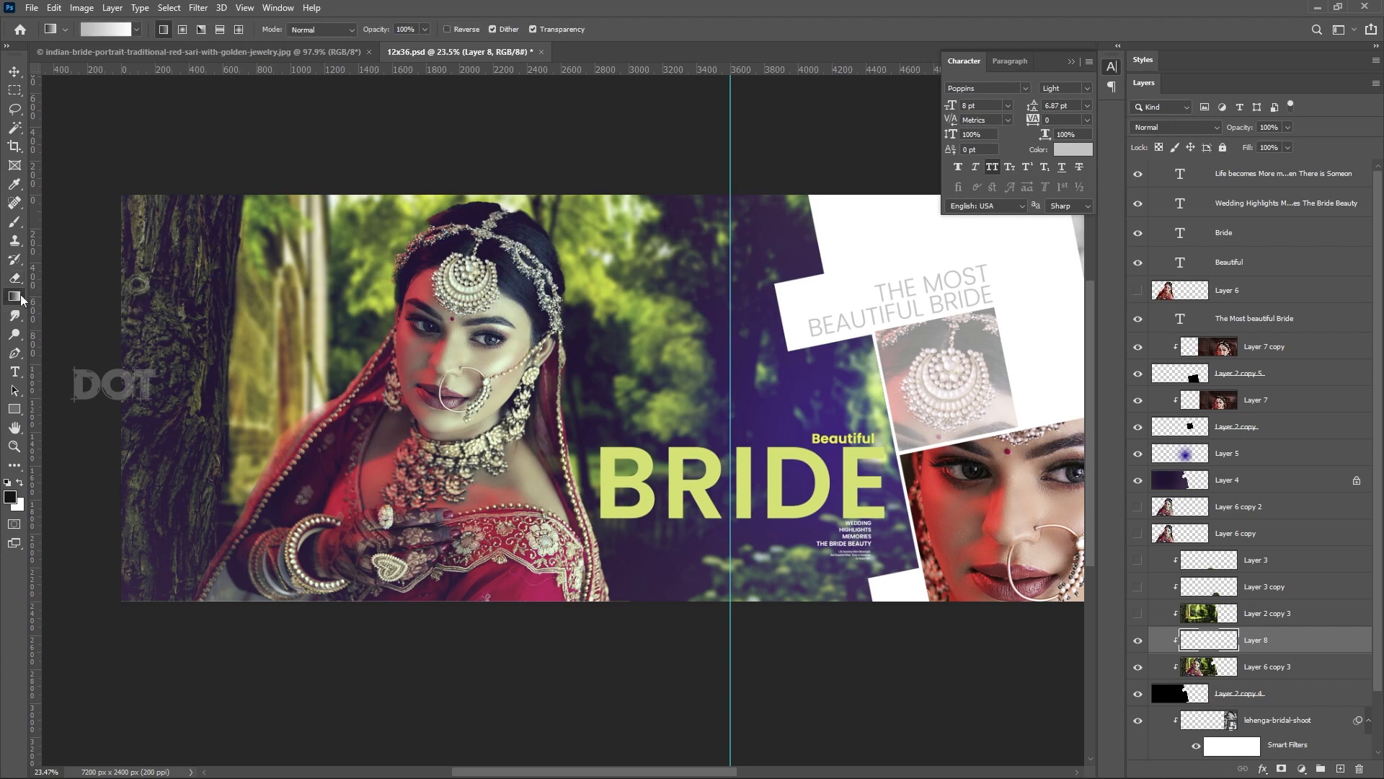
{"action": "left_click", "coordinate": [97, 36]}
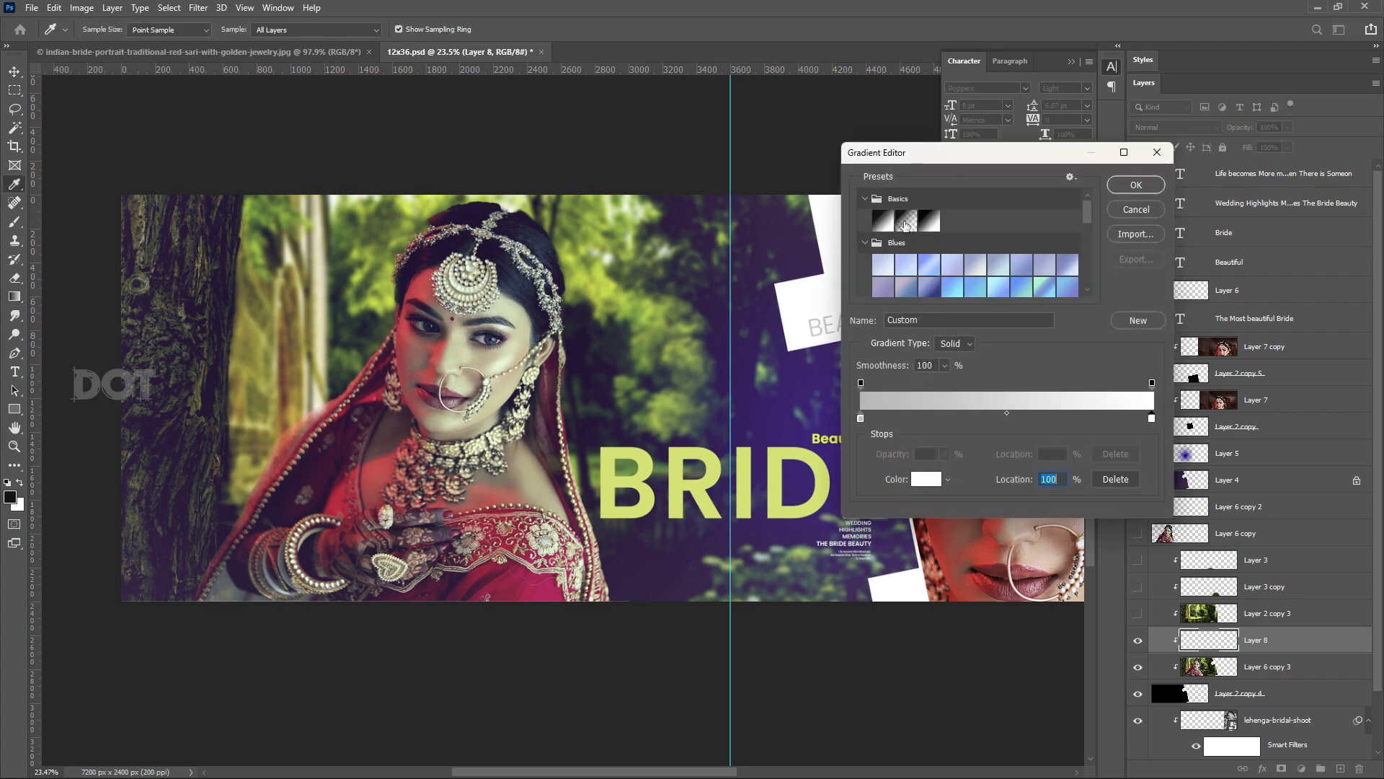
{"action": "left_click", "coordinate": [906, 222]}
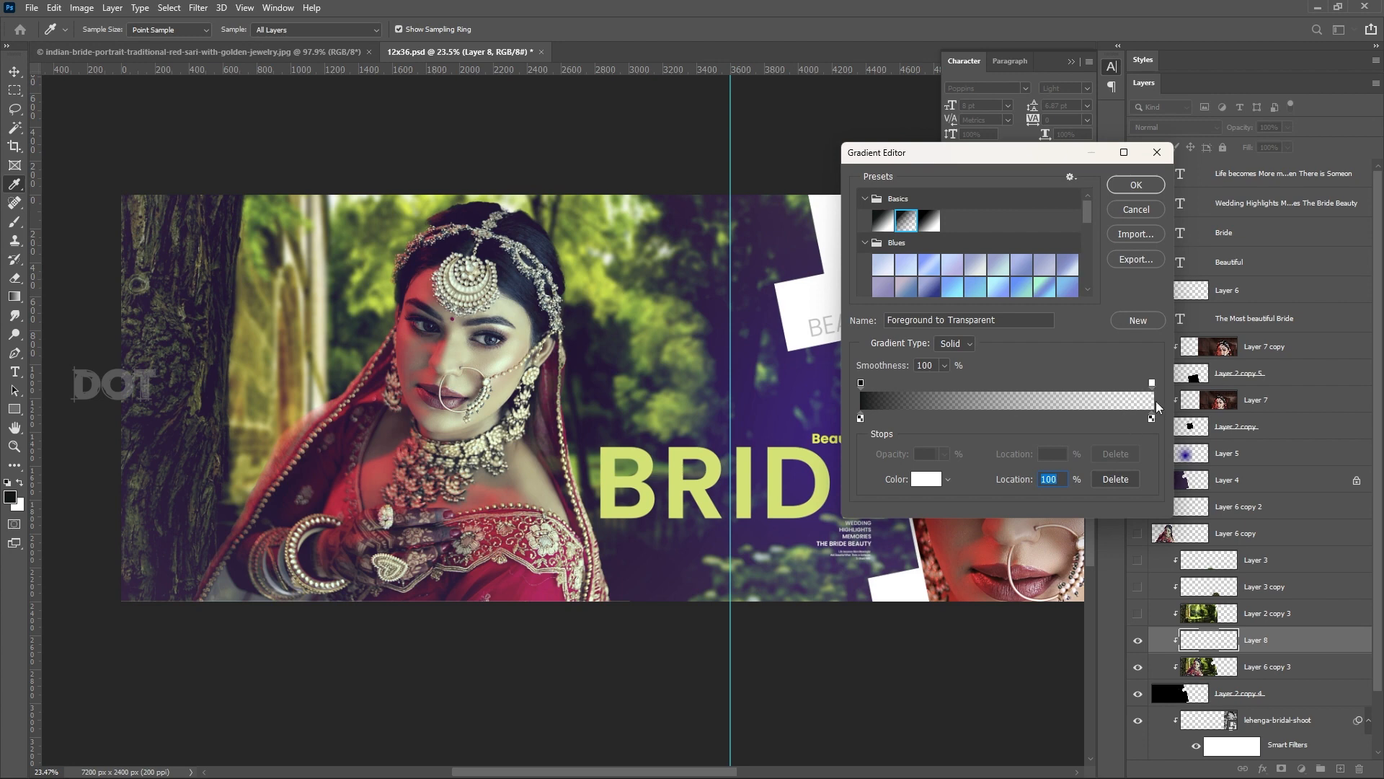
Change the gradient's starting color stop to bright orange ff7e00 and accept the edited gradient.
{"action": "left_click", "coordinate": [861, 383]}
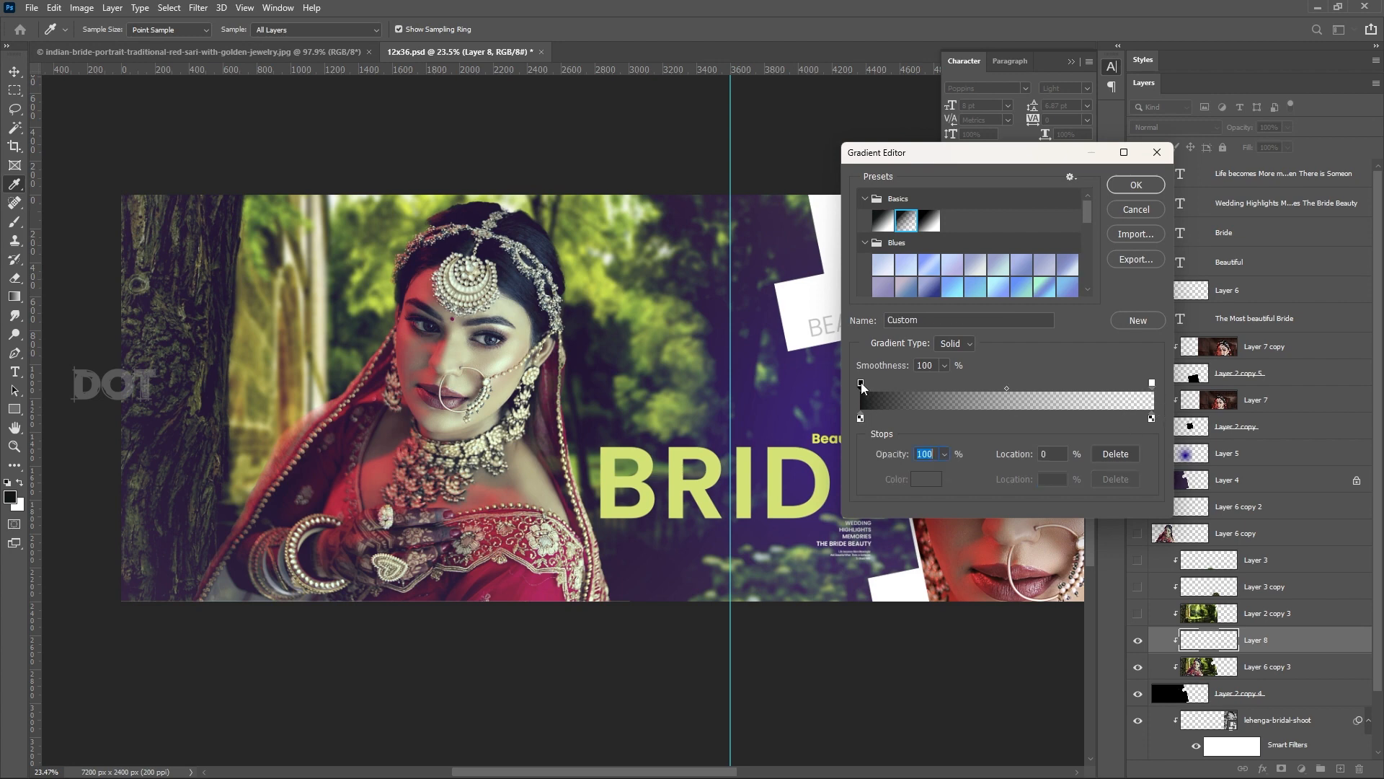
{"action": "left_click", "coordinate": [862, 417]}
{"action": "left_click", "coordinate": [929, 480]}
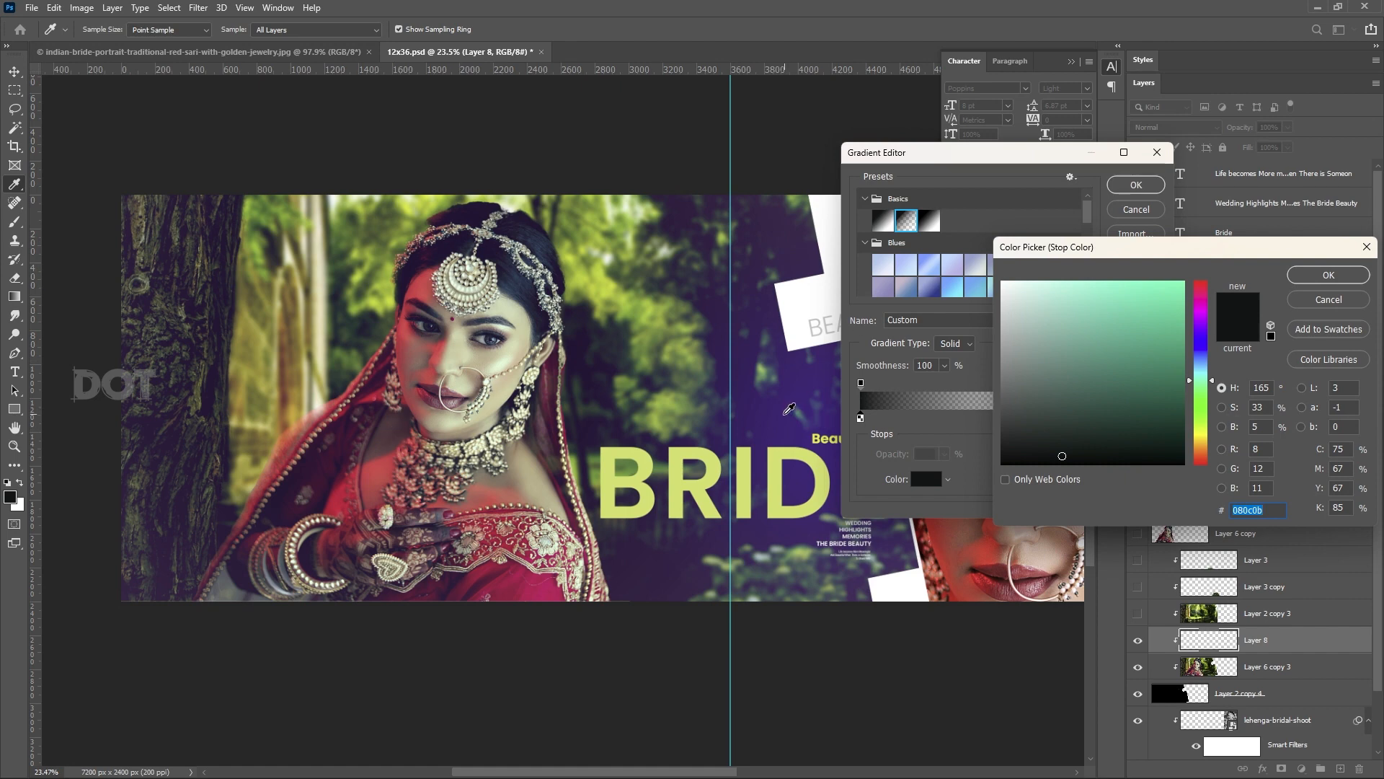
{"action": "left_click_drag", "start_coordinate": [1200, 451], "coordinate": [1201, 451]}
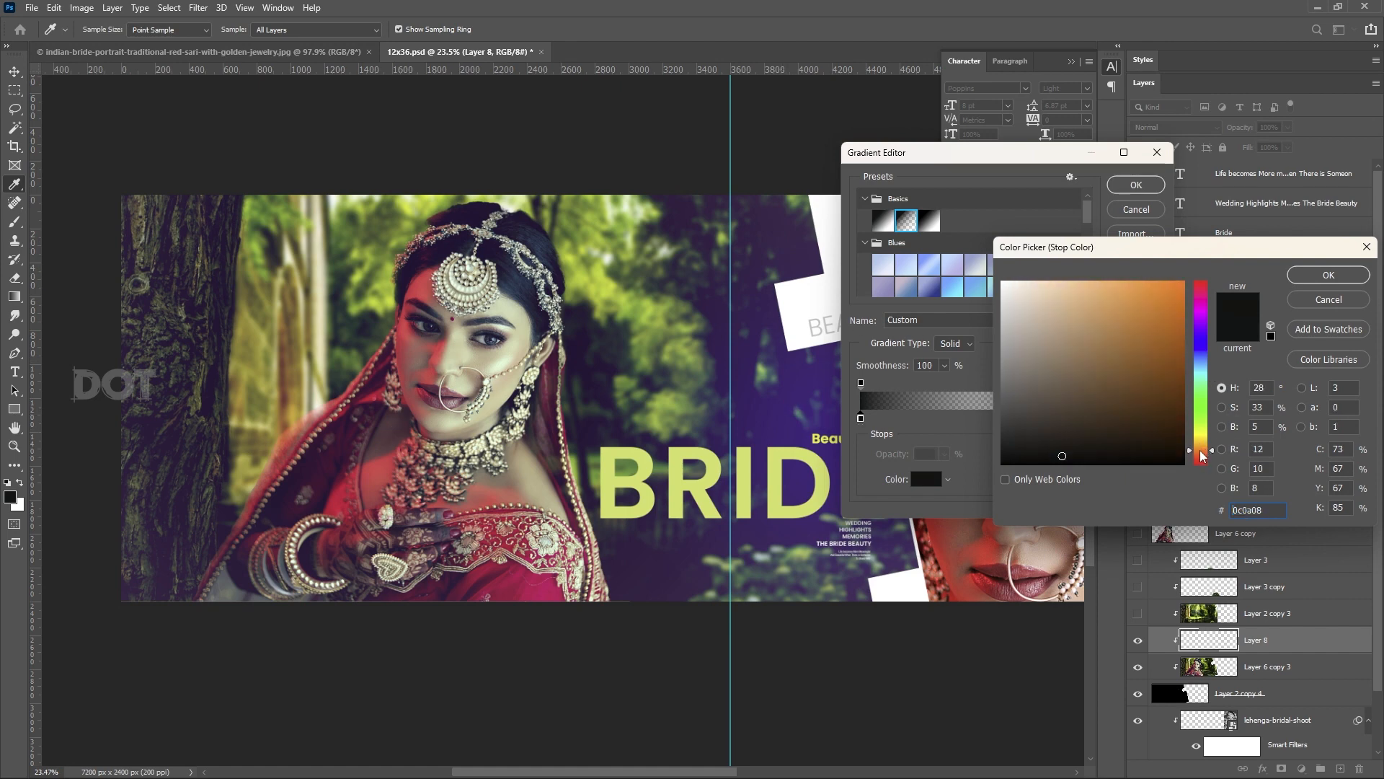
{"action": "left_click_drag", "start_coordinate": [1160, 382], "coordinate": [1188, 279]}
{"action": "left_click_drag", "start_coordinate": [1201, 450], "coordinate": [1201, 450]}
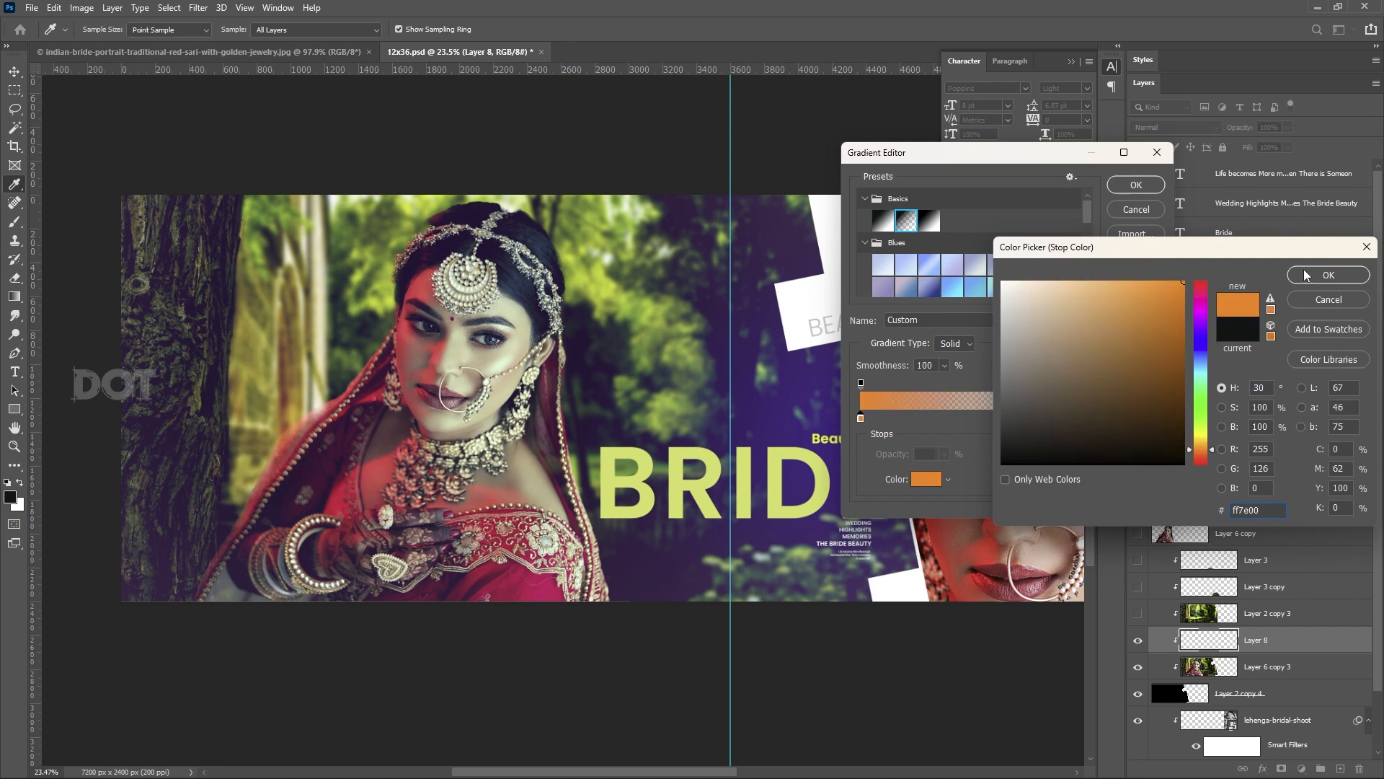
{"action": "left_click", "coordinate": [1329, 275]}
{"action": "left_click", "coordinate": [1136, 185]}
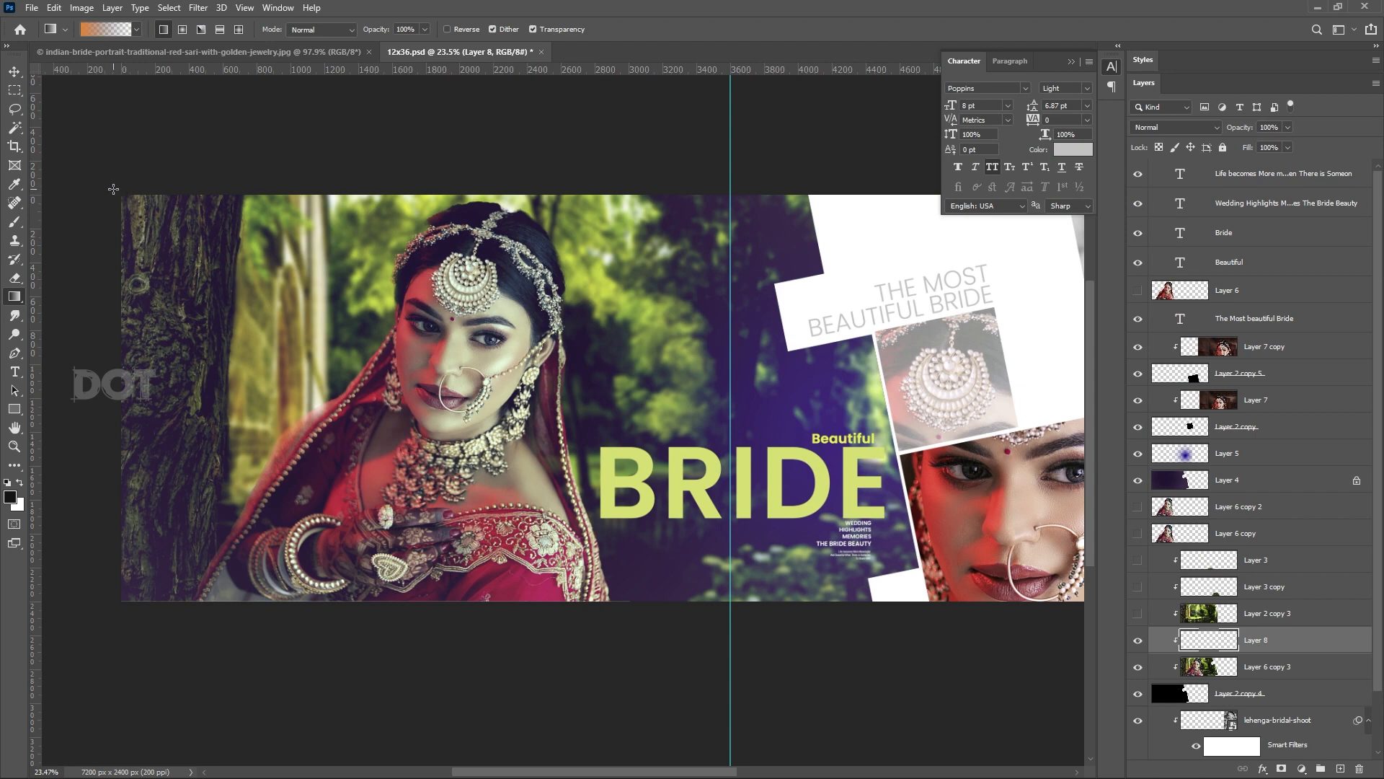
{"action": "left_click_drag", "start_coordinate": [113, 189], "coordinate": [458, 476]}
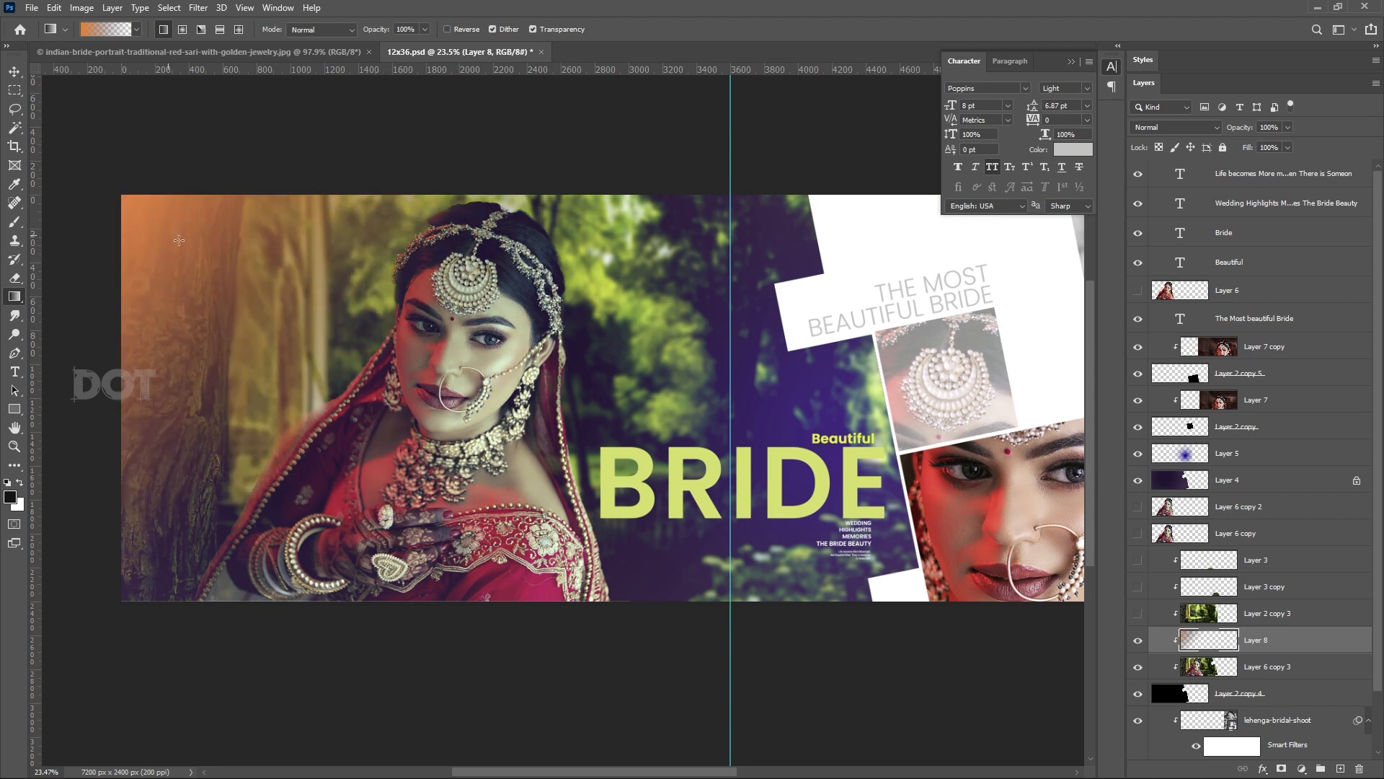
{"action": "key", "text": "ctrl+z"}
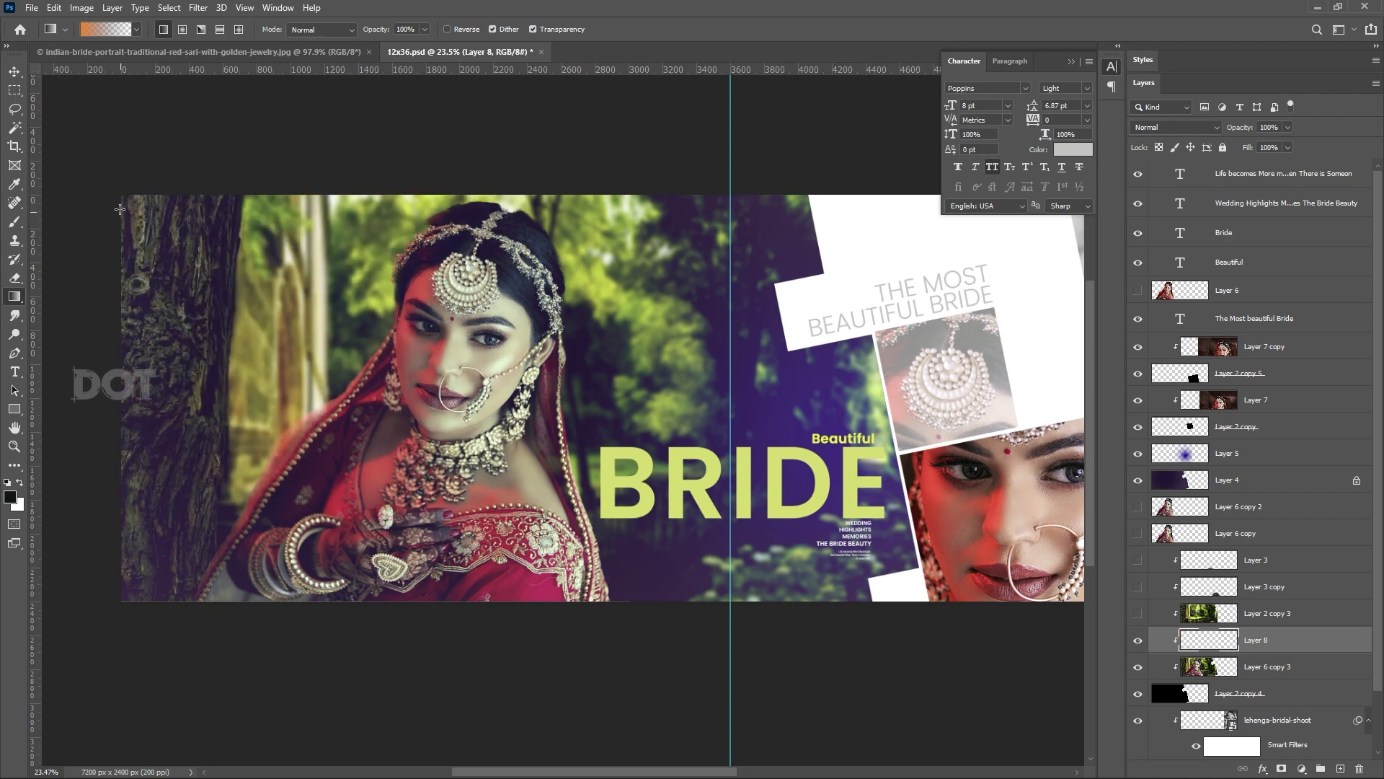
{"action": "left_click_drag", "start_coordinate": [107, 184], "coordinate": [594, 552]}
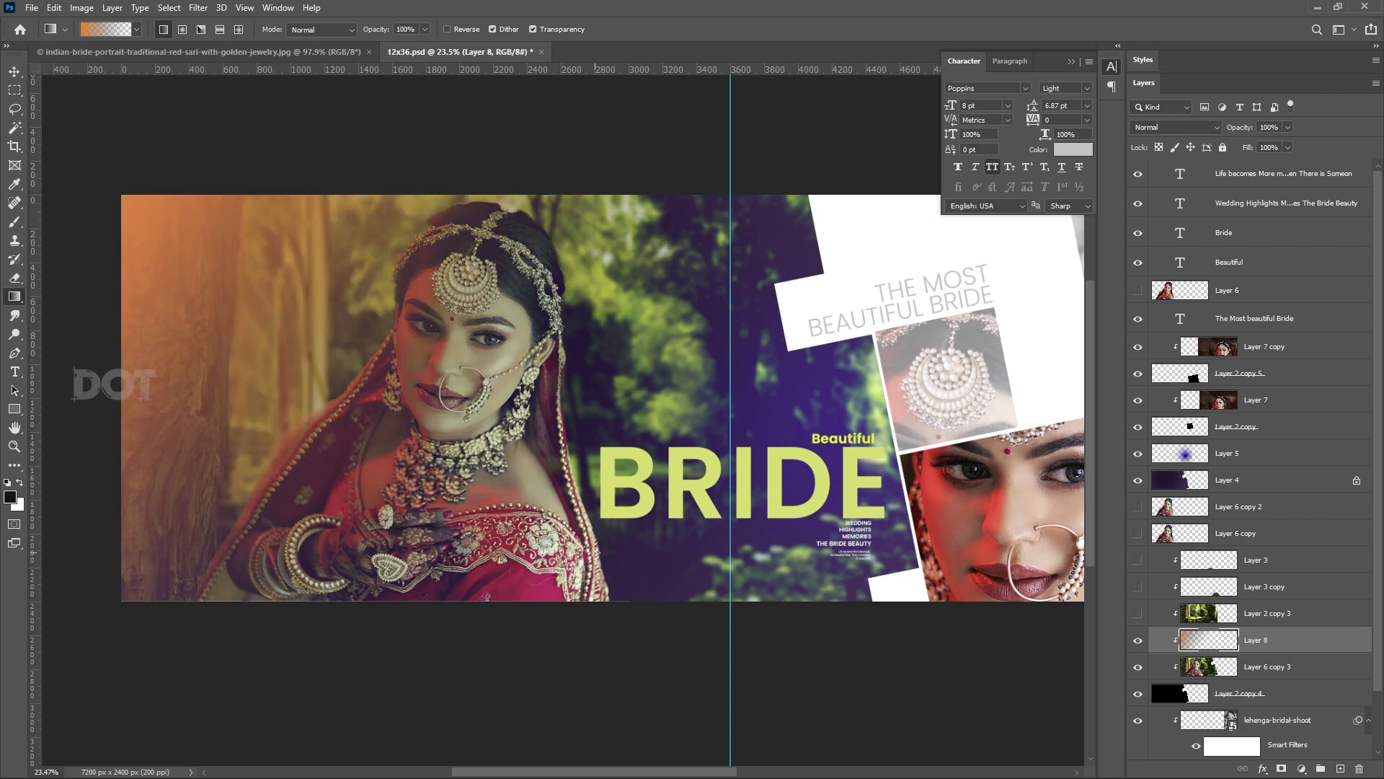
{"action": "key", "text": "ctrl+z"}
Draw the orange gradient diagonally from beyond the spread's upper-left corner across the bride and set Layer 8 to Linear Dodge (Add).
{"action": "left_click_drag", "start_coordinate": [99, 176], "coordinate": [523, 531]}
{"action": "key", "text": "v"}
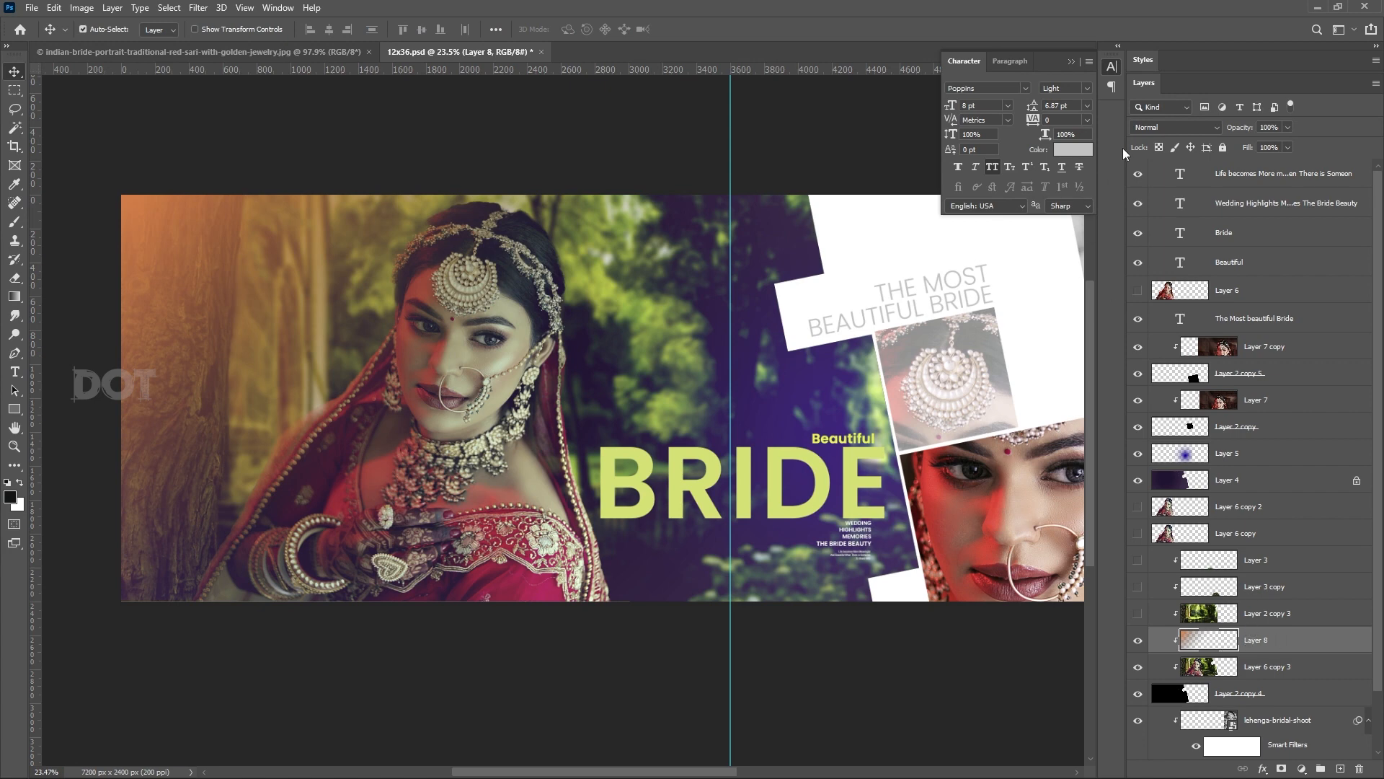
{"action": "left_click", "coordinate": [1151, 129]}
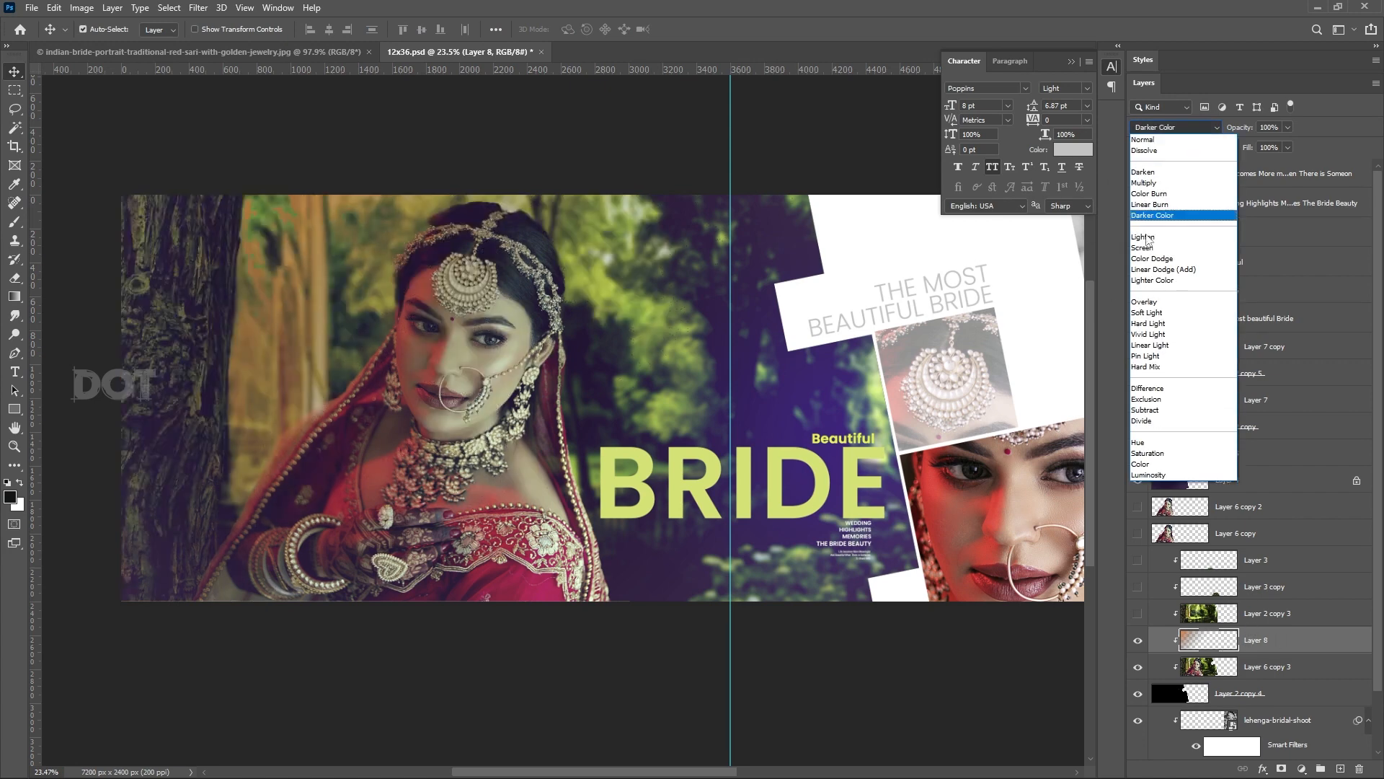
{"action": "left_click", "coordinate": [1182, 270]}
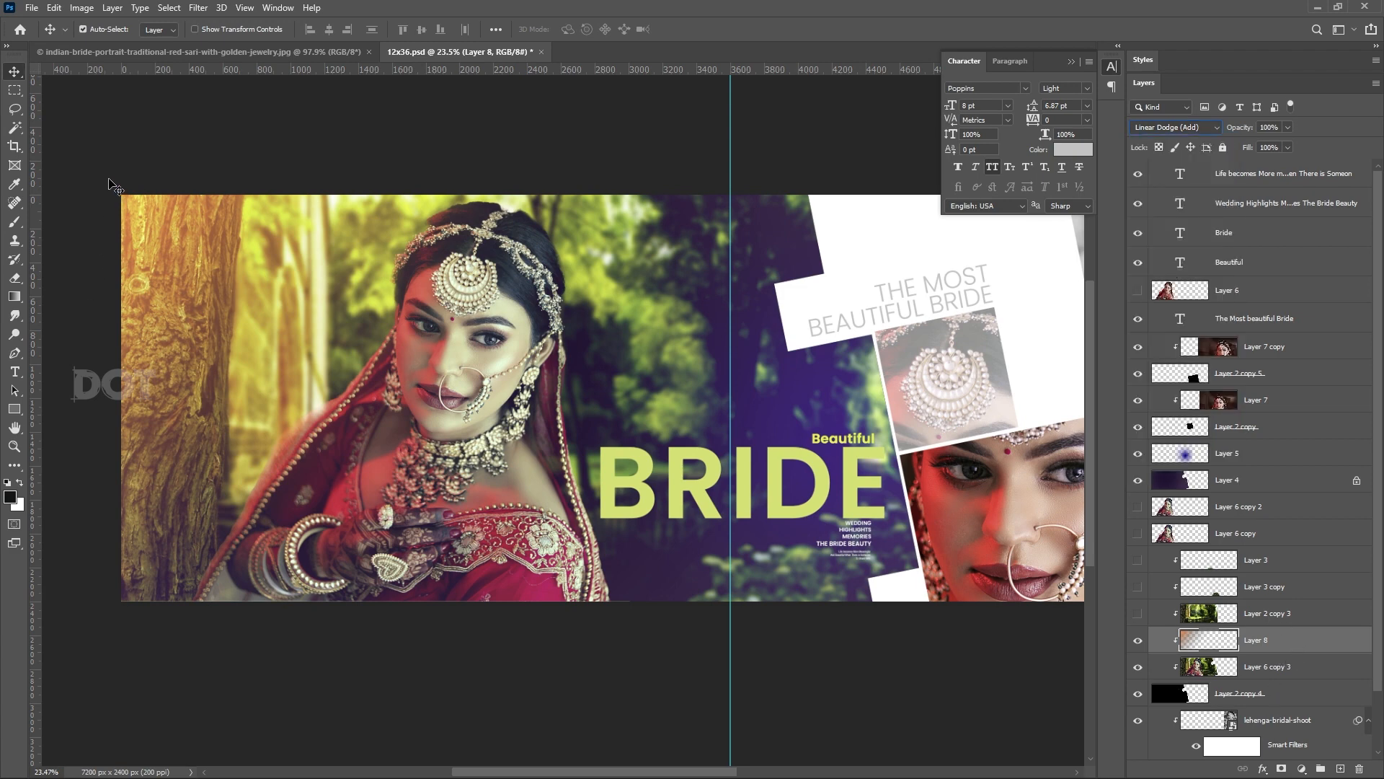
Add a second diagonal gradient pass from the same corner on Layer 8 and set its saturation to +10.
{"action": "left_click", "coordinate": [14, 297]}
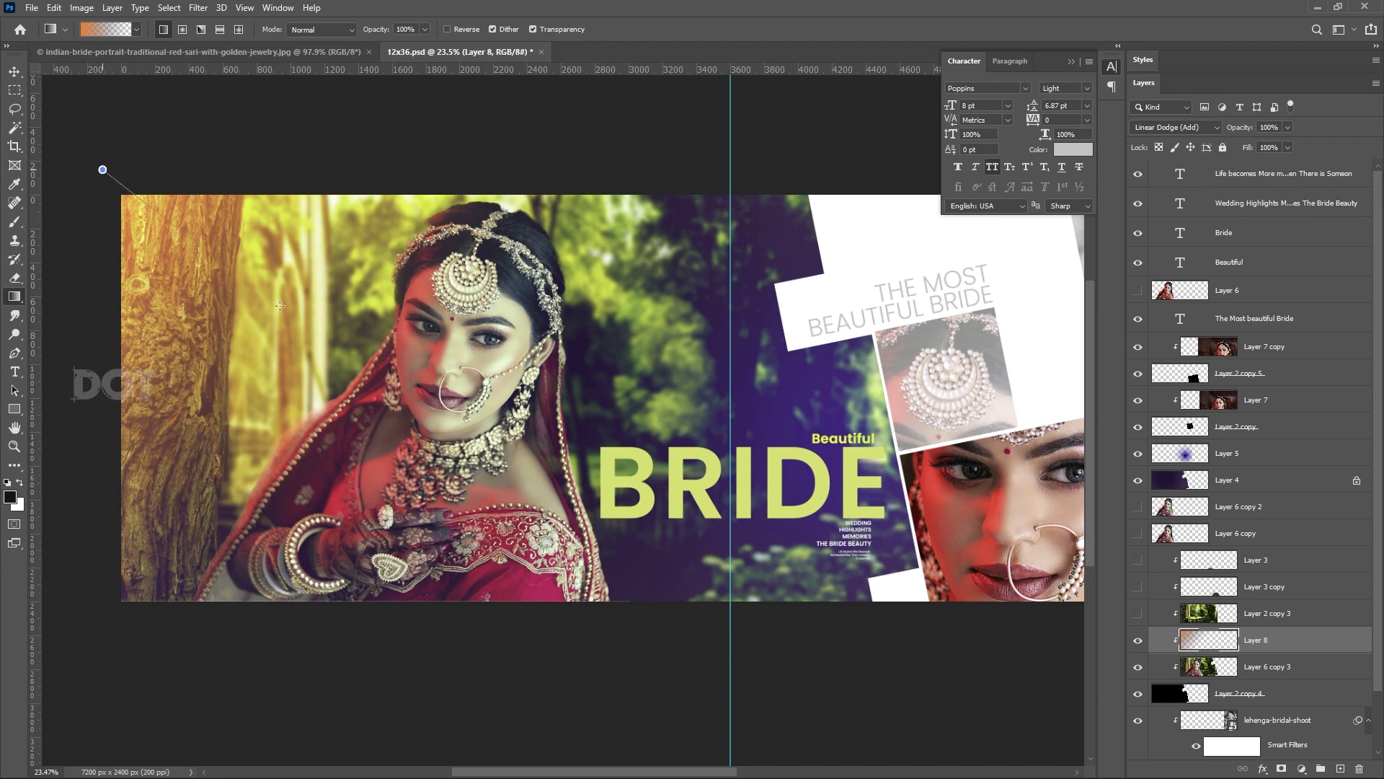
{"action": "left_click_drag", "start_coordinate": [101, 170], "coordinate": [516, 550]}
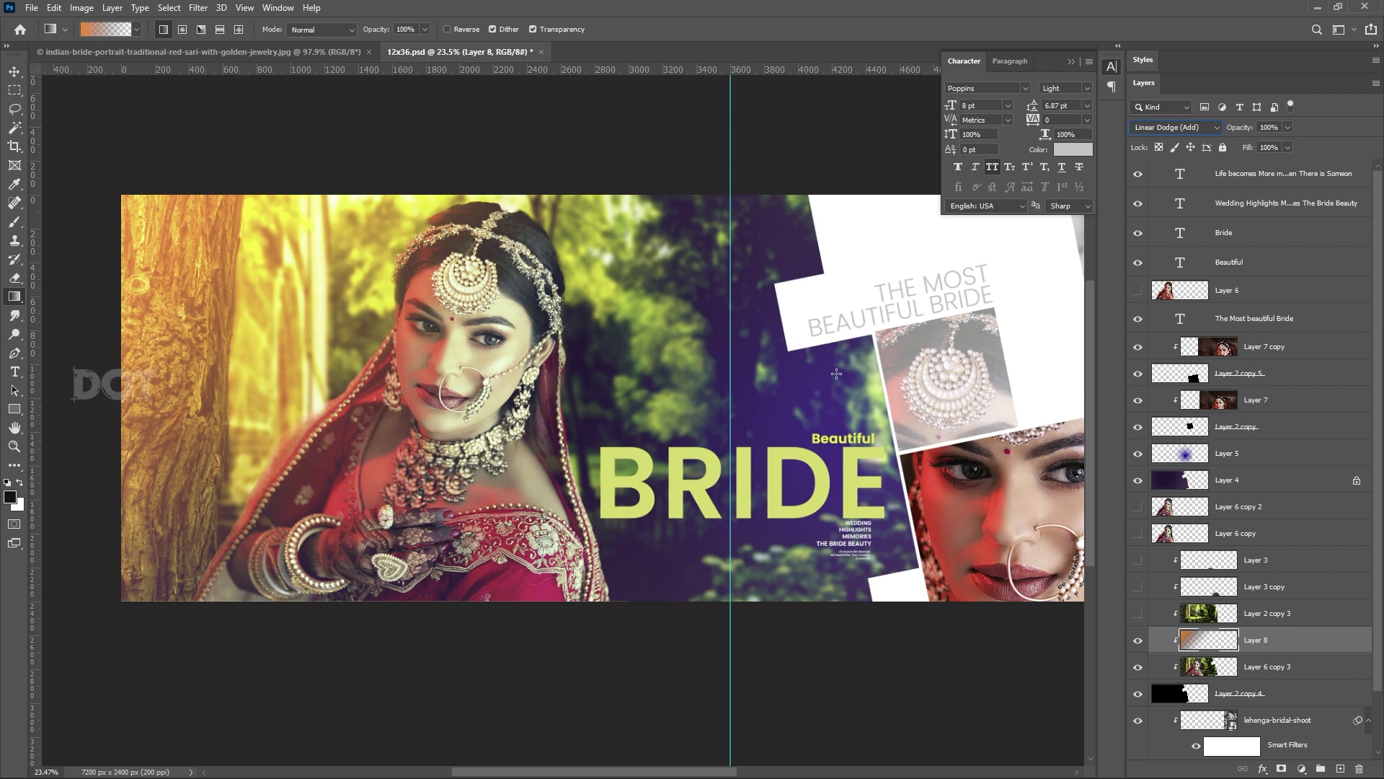
{"action": "key", "text": "ctrl+u"}
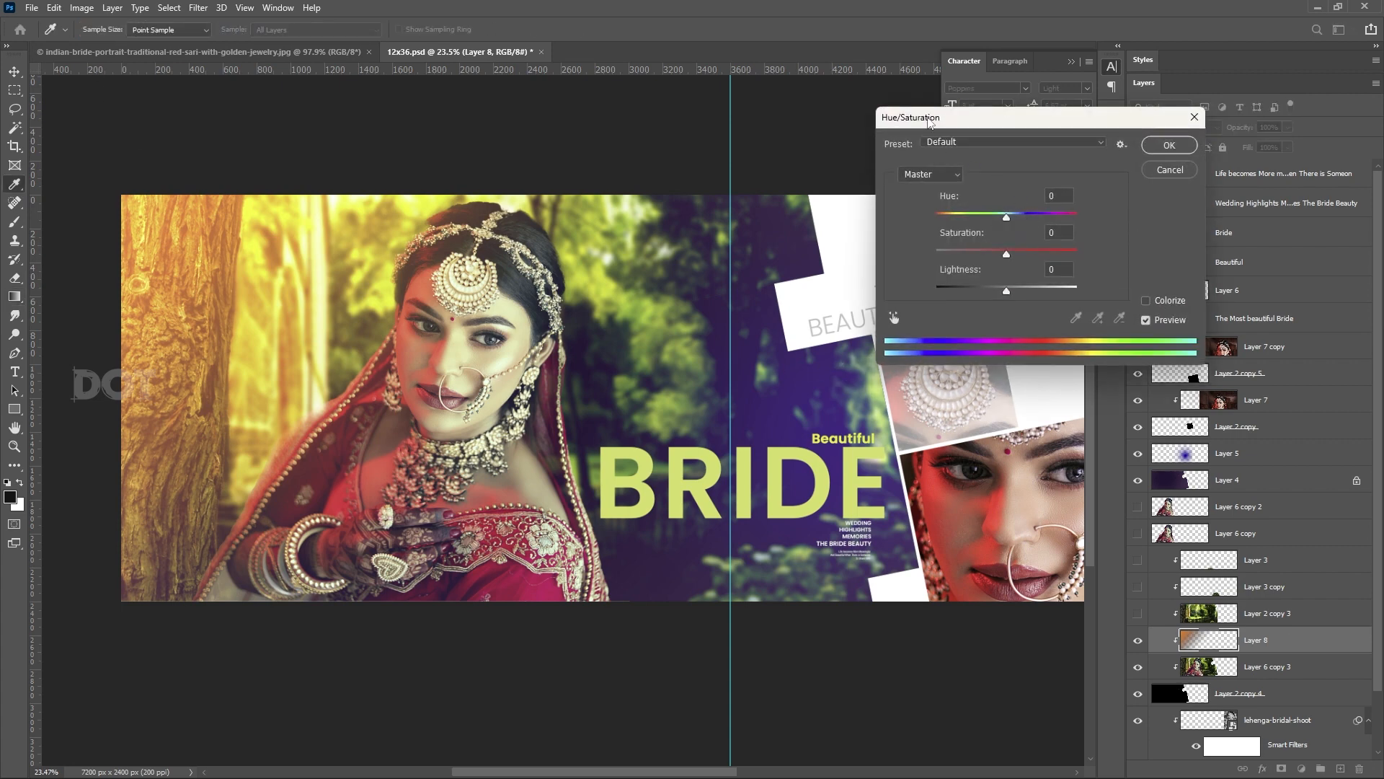
{"action": "left_click_drag", "start_coordinate": [930, 121], "coordinate": [776, 182]}
{"action": "left_click_drag", "start_coordinate": [897, 274], "coordinate": [876, 245]}
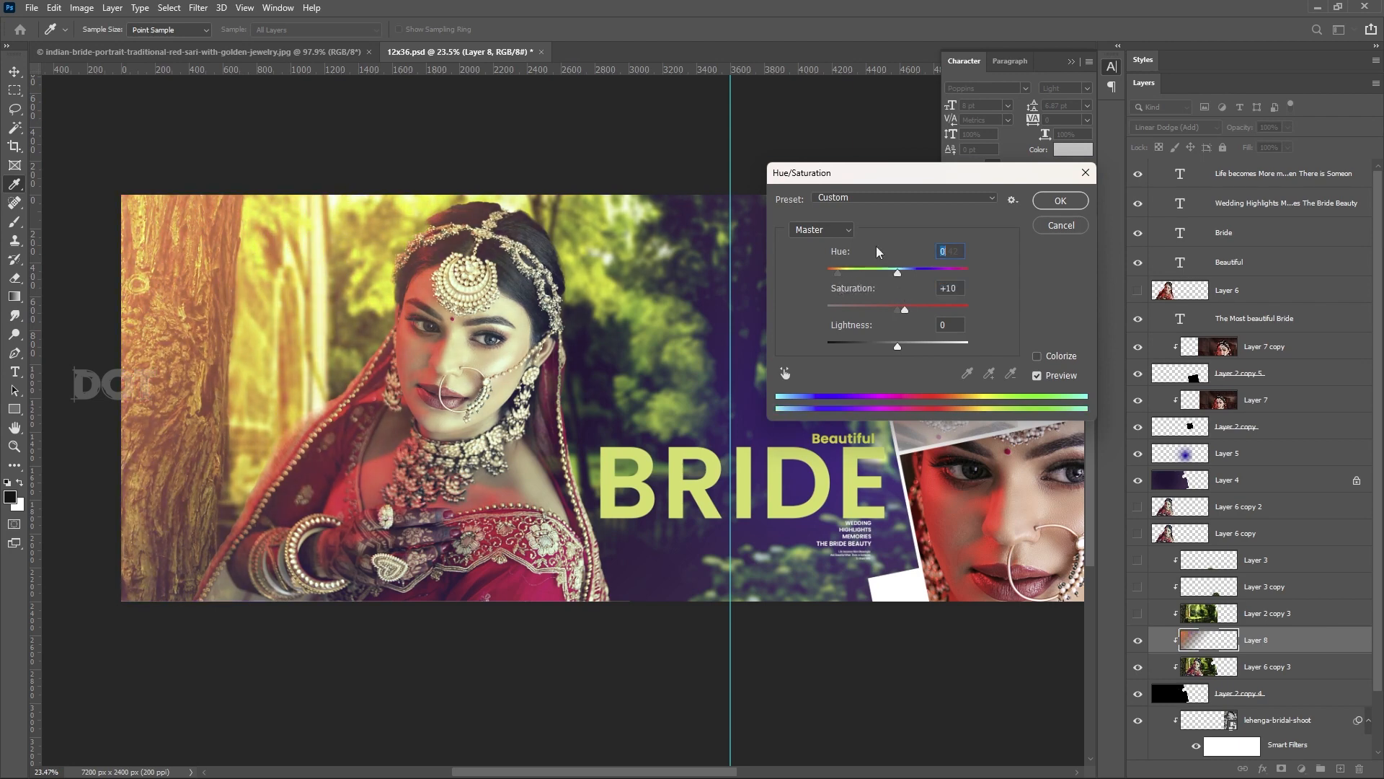
{"action": "left_click", "coordinate": [1060, 201]}
Compare the whole spread with and without the orange gradient on Layer 8.
{"action": "scroll", "coordinate": [390, 394], "scroll_direction": "down", "scroll_amount": 2}
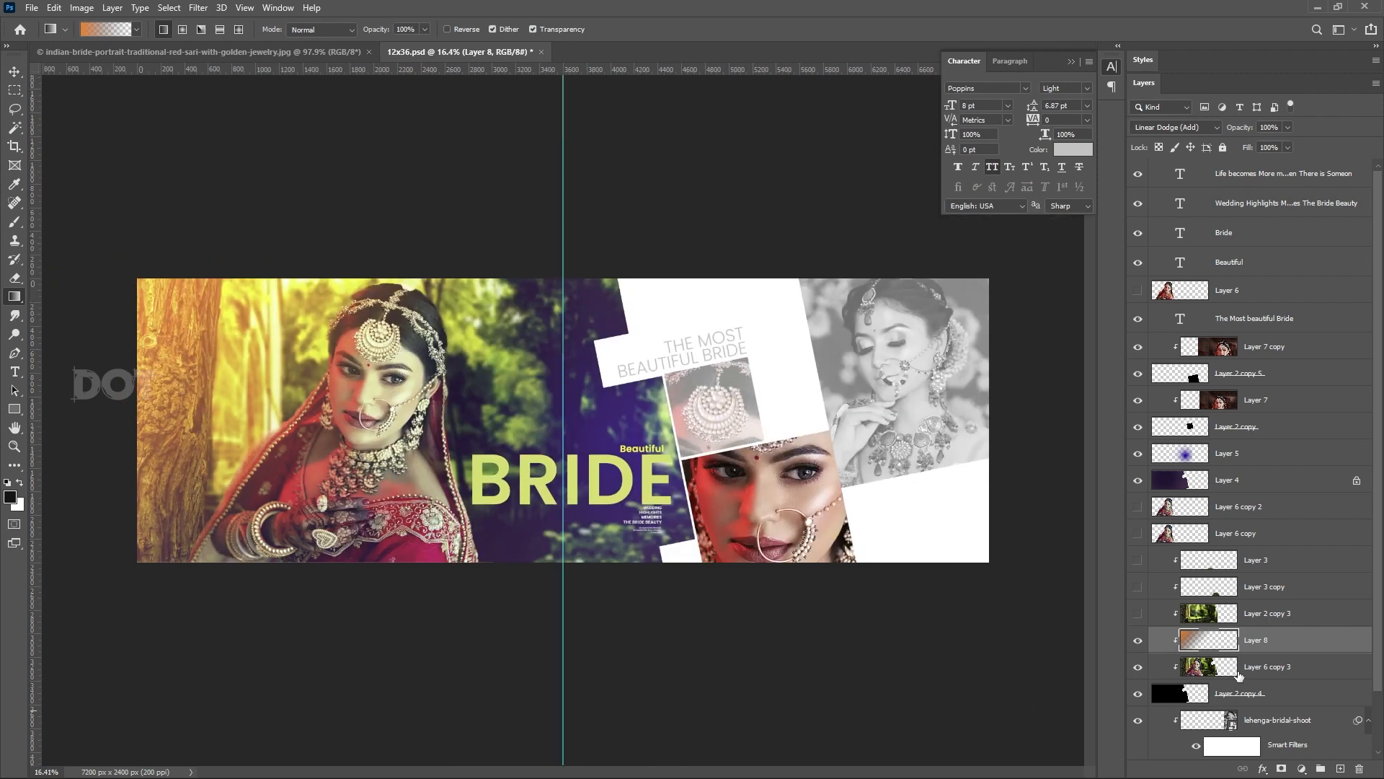
{"action": "left_click", "coordinate": [1142, 644]}
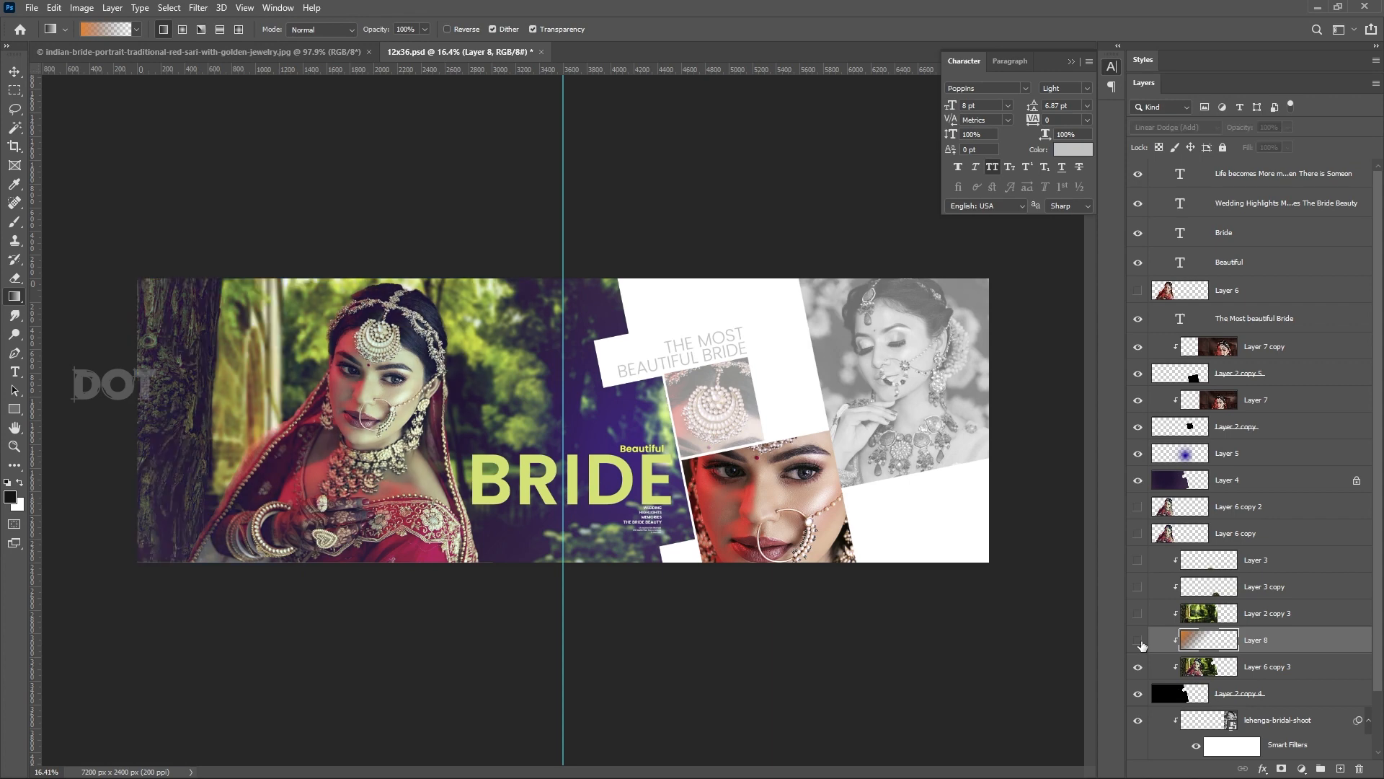
{"action": "left_click", "coordinate": [1138, 641]}
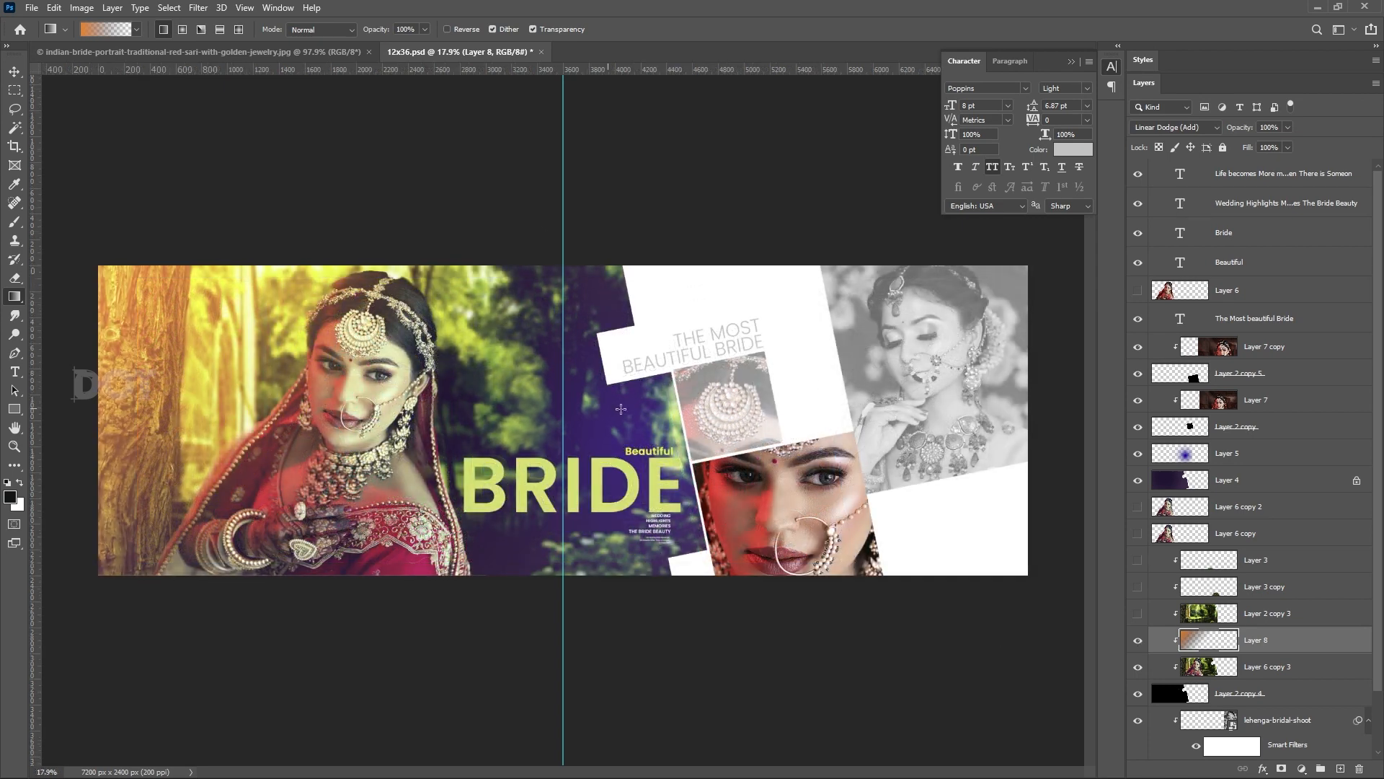
Place the hands-indian-women-pour-holy-woter-red-flower photo from File Explorer's Wedding folder in the blank area below the gray portrait.
{"action": "scroll", "coordinate": [1033, 479], "scroll_direction": "up", "scroll_amount": 5}
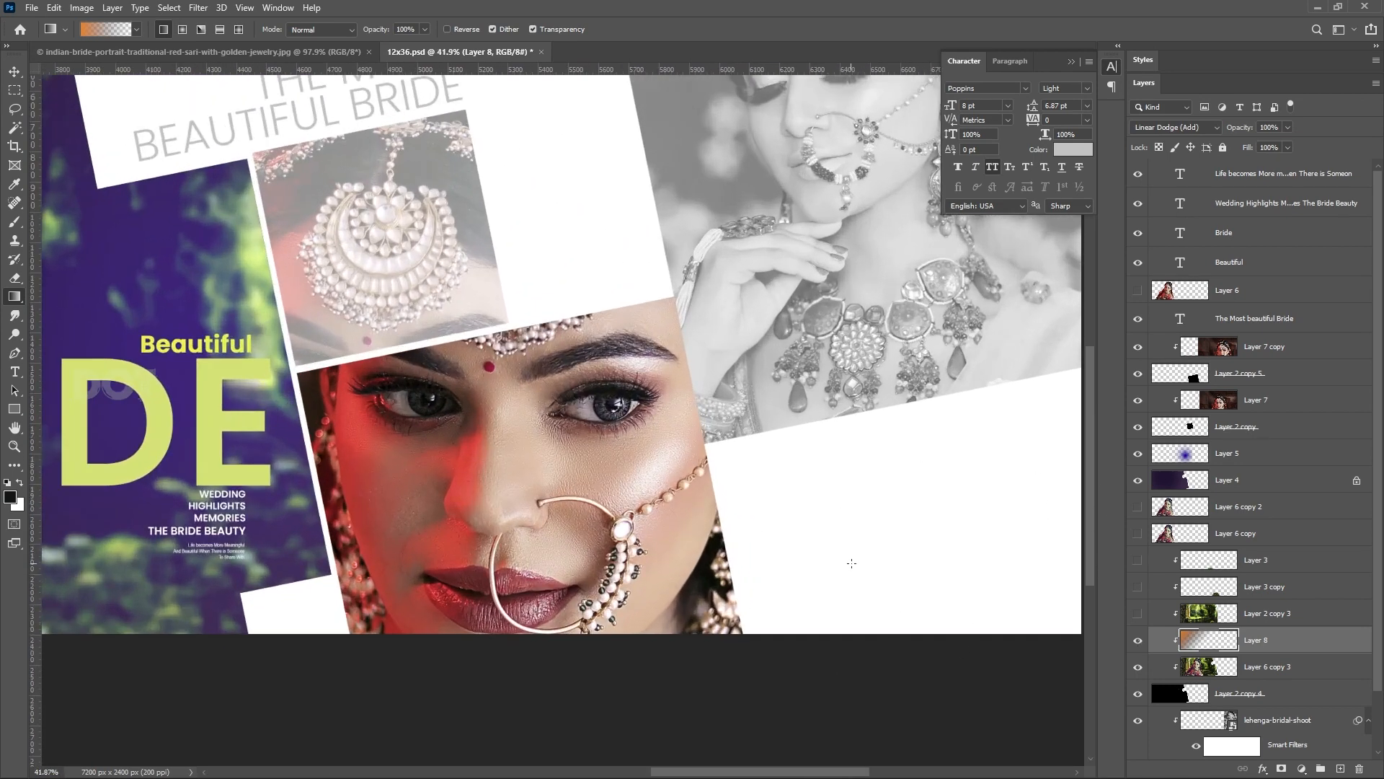
{"action": "key", "text": "alt+Tab"}
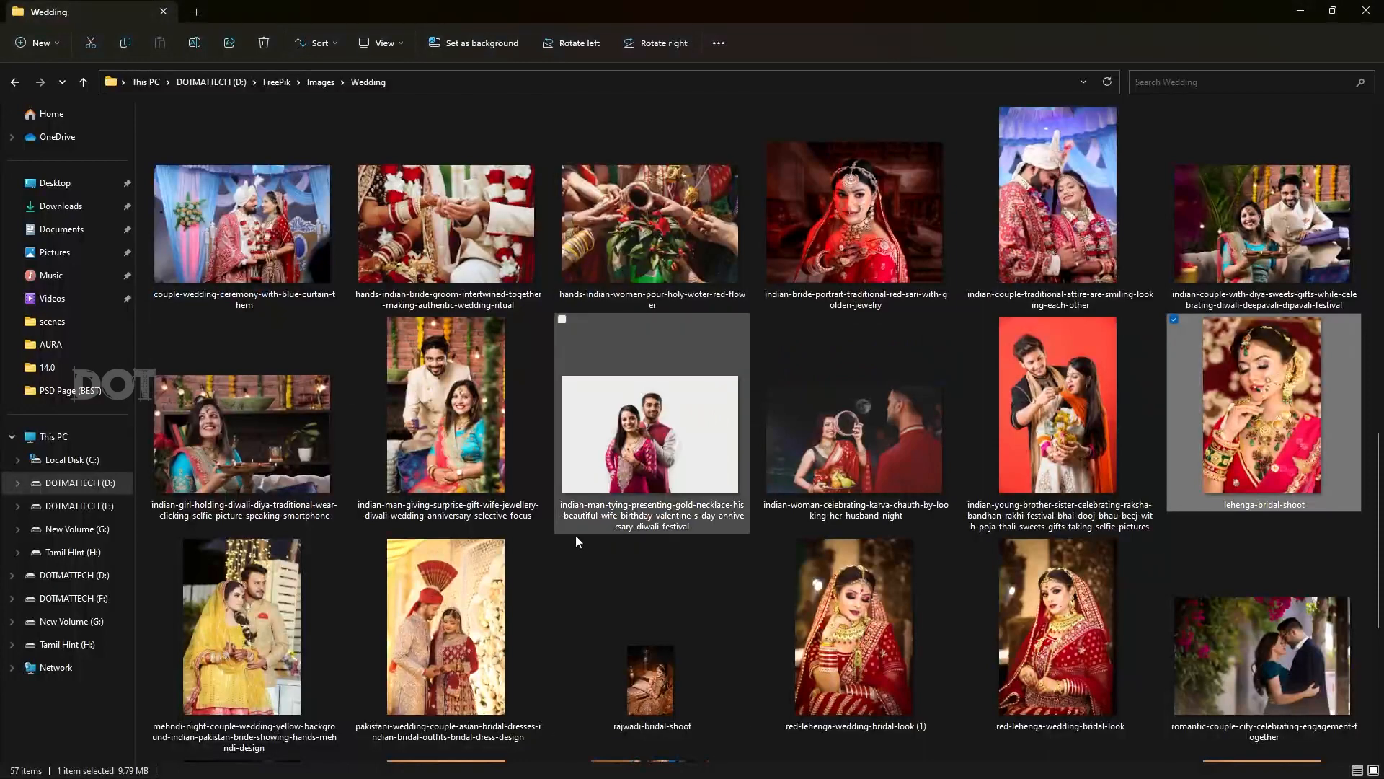
{"action": "scroll", "coordinate": [649, 548], "scroll_direction": "up", "scroll_amount": 4}
{"action": "left_click_drag", "start_coordinate": [635, 546], "coordinate": [971, 530]}
{"action": "key", "text": "alt+Tab"}
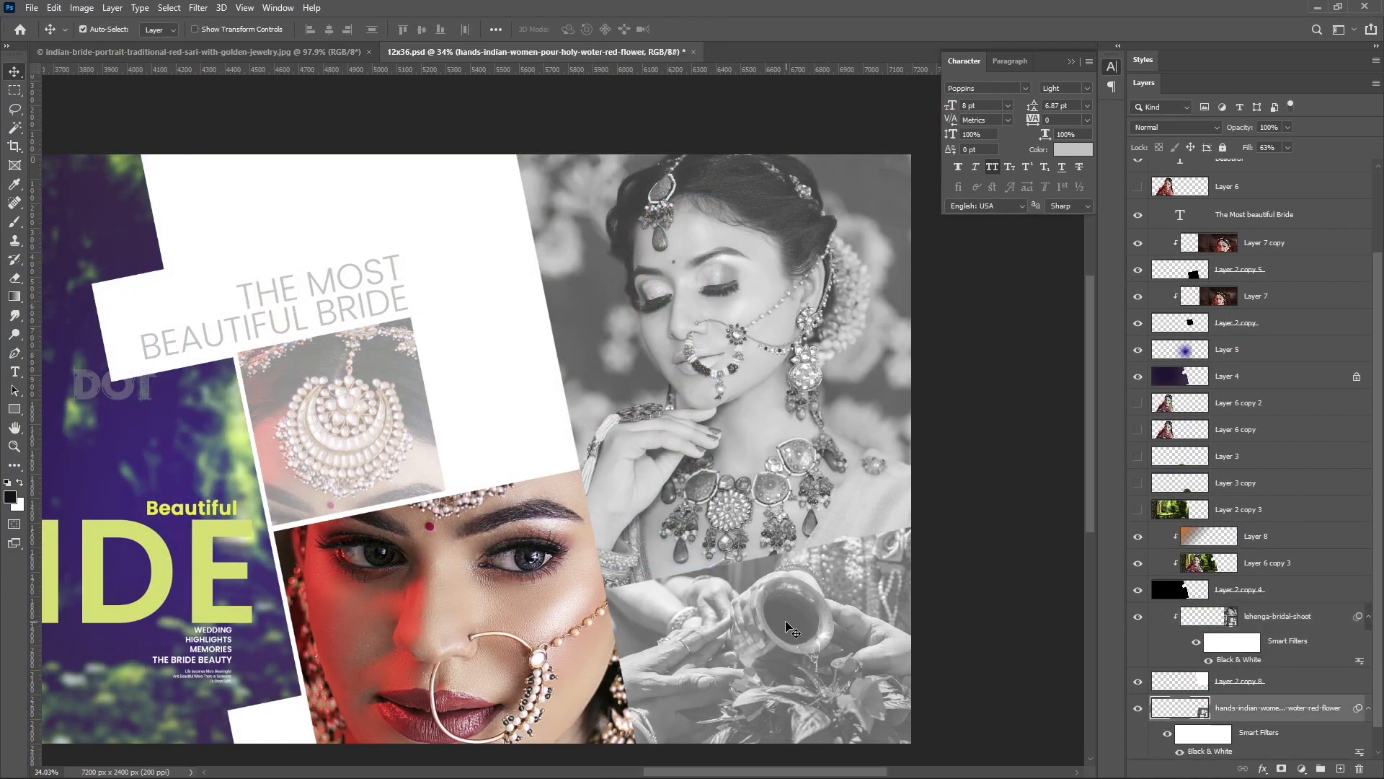
Add the linked light-flare layers above the lehenga-bridal-shoot layer, glowing beside the hair in the gray portrait.
{"action": "left_click", "coordinate": [734, 252]}
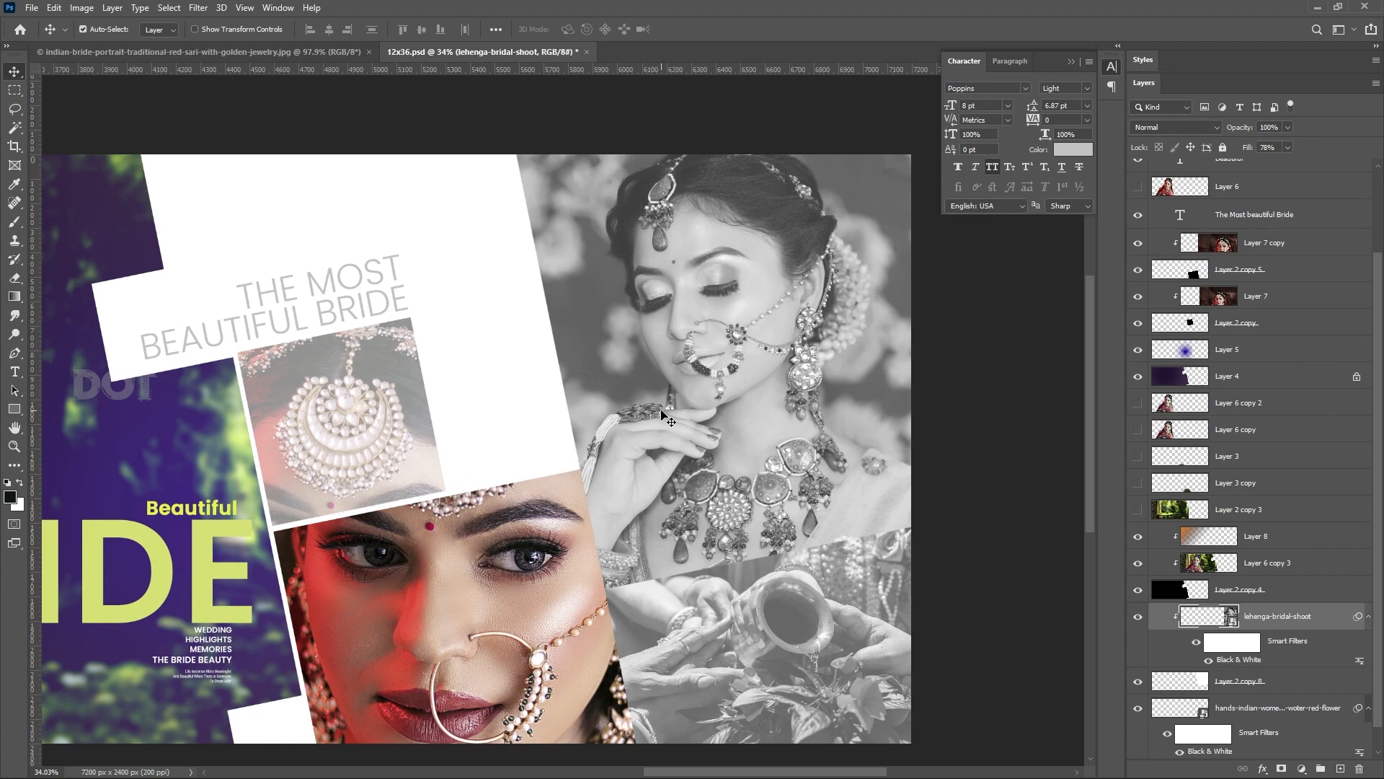
{"action": "scroll", "coordinate": [766, 396], "scroll_direction": "down", "scroll_amount": 7}
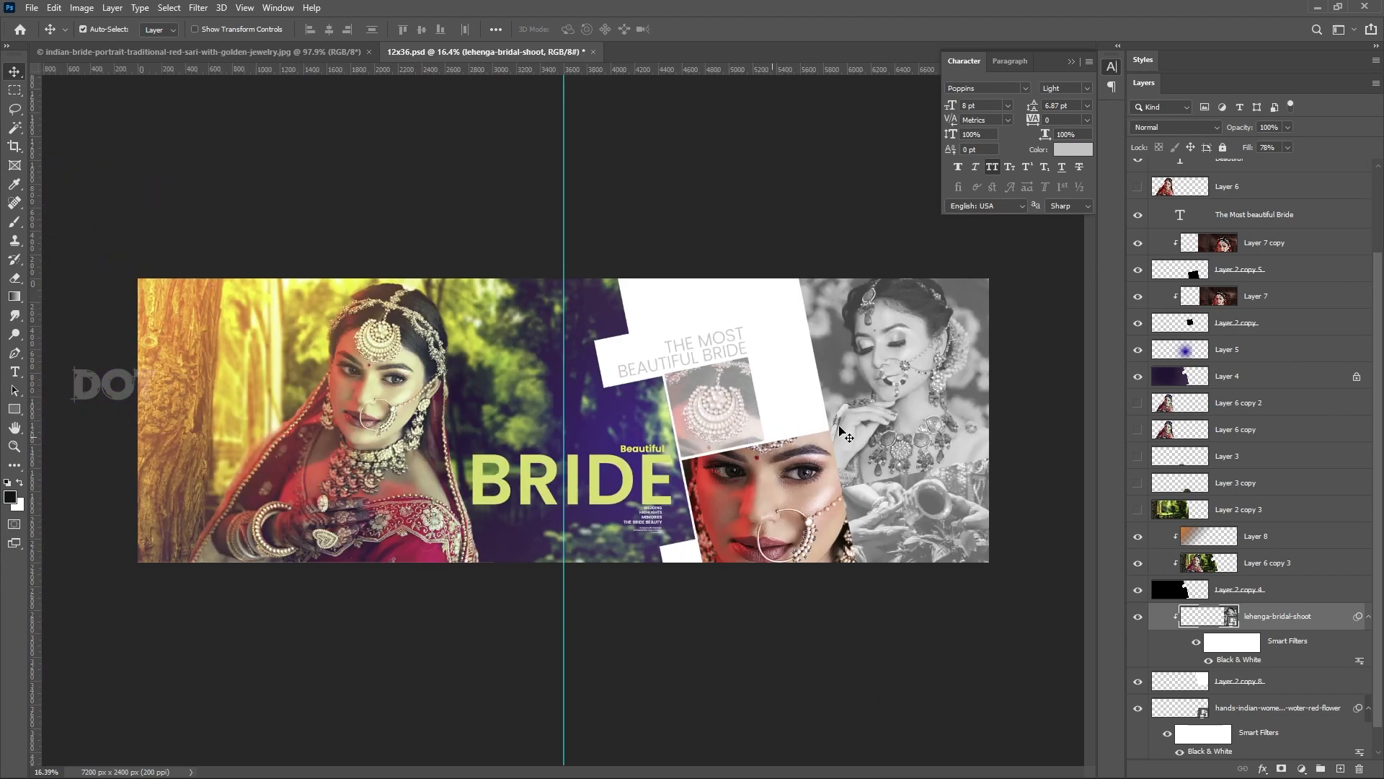
{"action": "scroll", "coordinate": [969, 334], "scroll_direction": "up", "scroll_amount": 5}
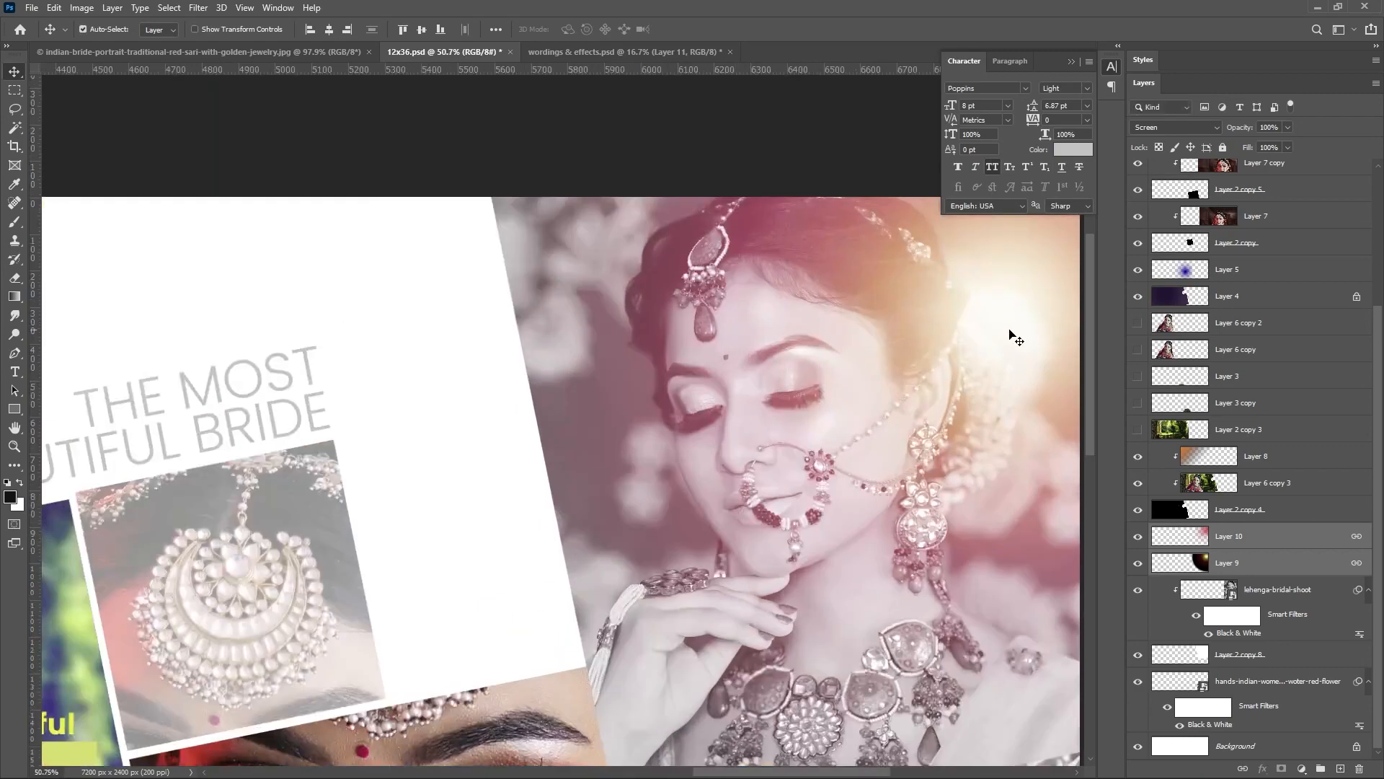
{"action": "left_click", "coordinate": [1015, 317]}
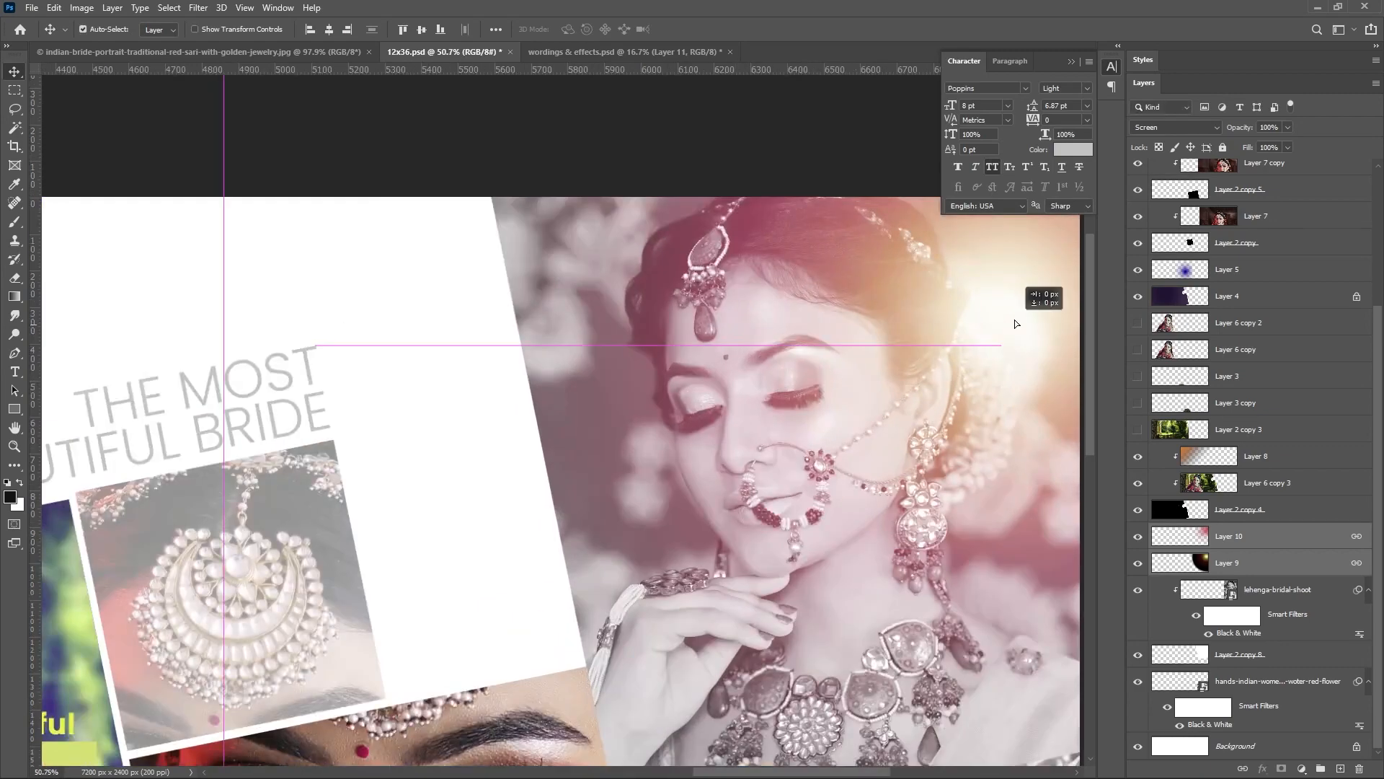
{"action": "scroll", "coordinate": [975, 320], "scroll_direction": "down", "scroll_amount": 6}
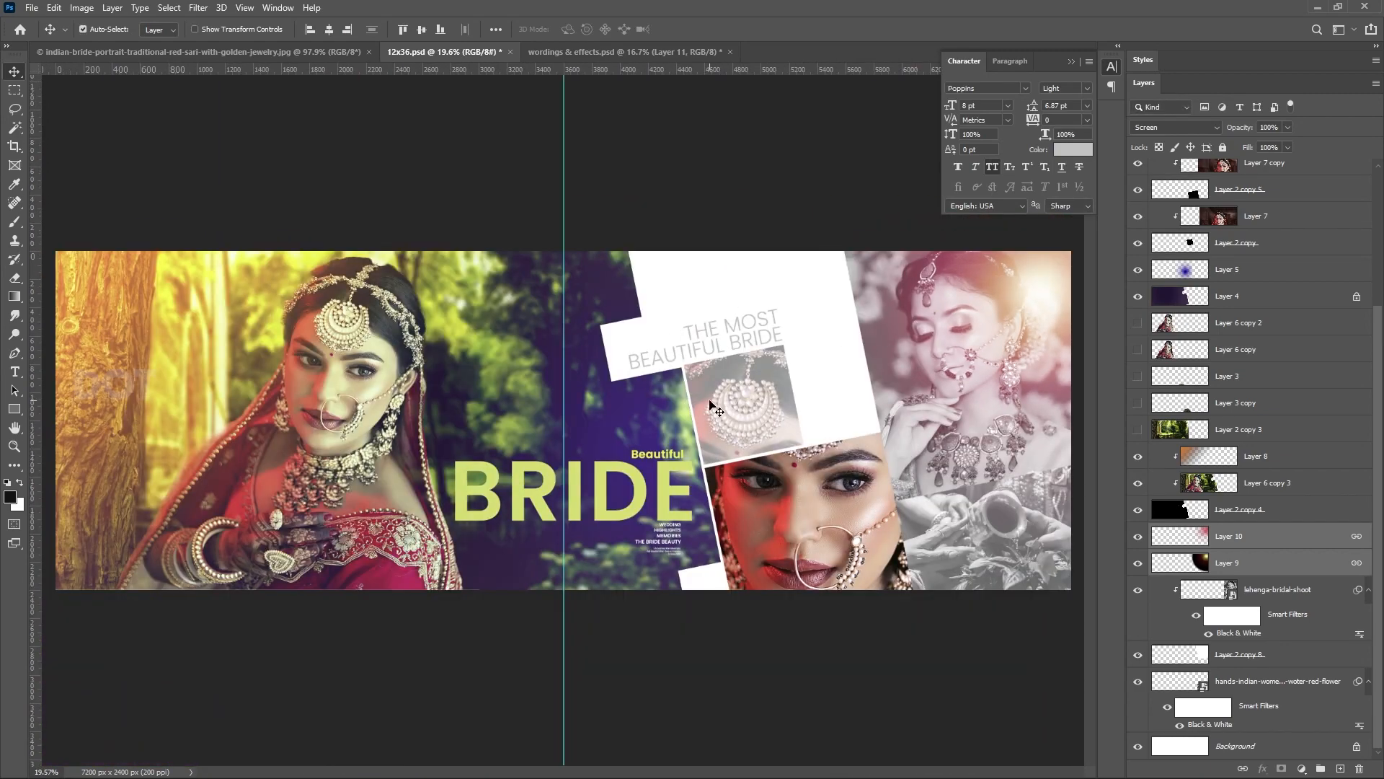
Select the topmost text layer and stamp all visible layers into a new merged layer above it.
{"action": "scroll", "coordinate": [1207, 366], "scroll_direction": "up", "scroll_amount": 5}
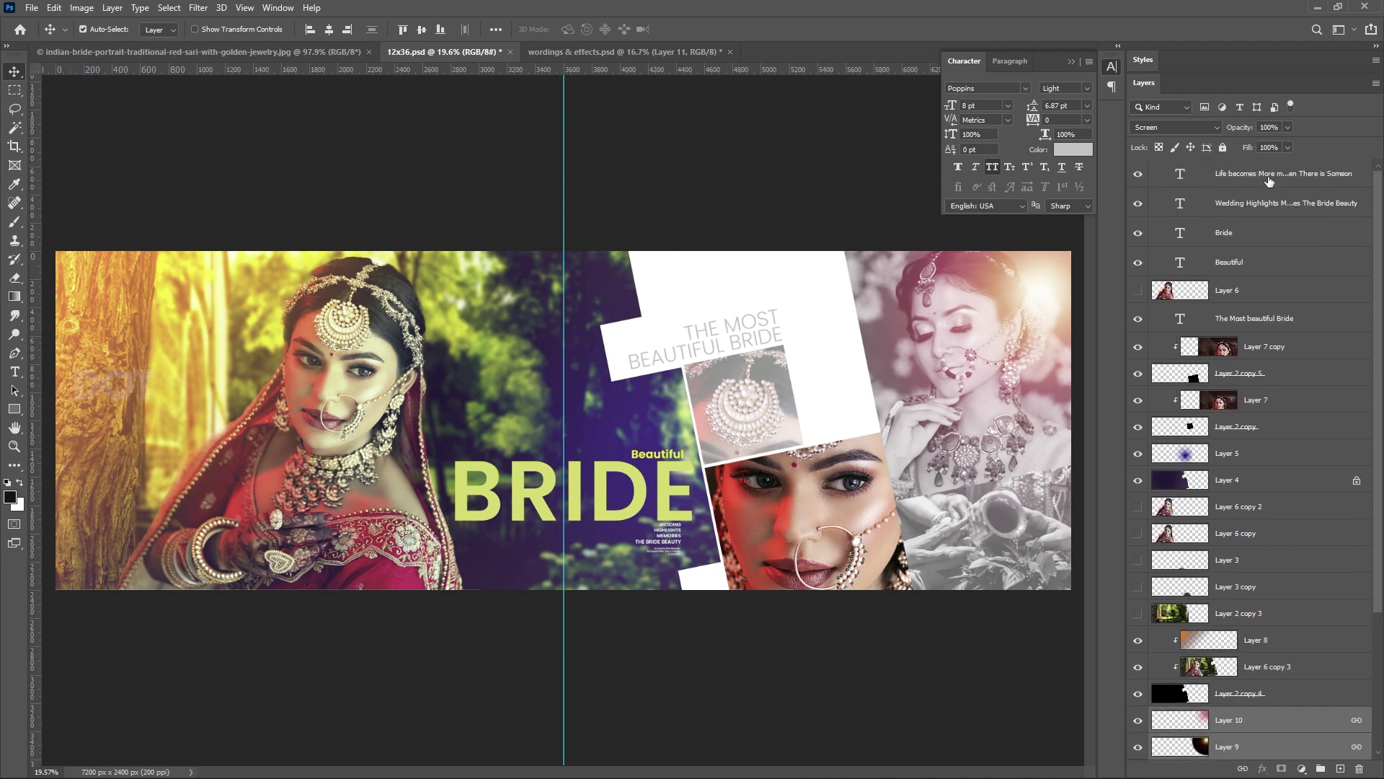
{"action": "left_click", "coordinate": [1269, 180]}
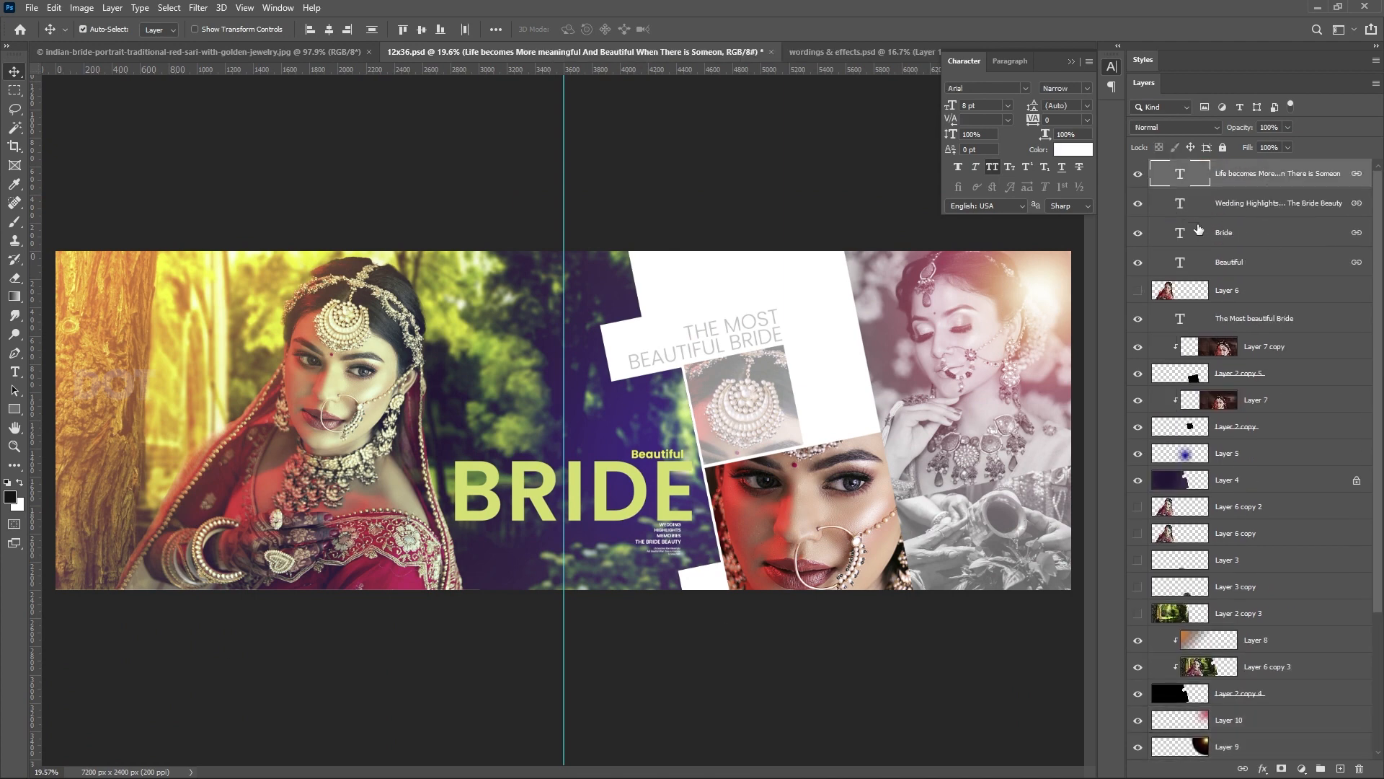
{"action": "left_click_drag", "start_coordinate": [1199, 229], "coordinate": [1200, 231]}
{"action": "key", "text": "ctrl+shift+alt+e"}
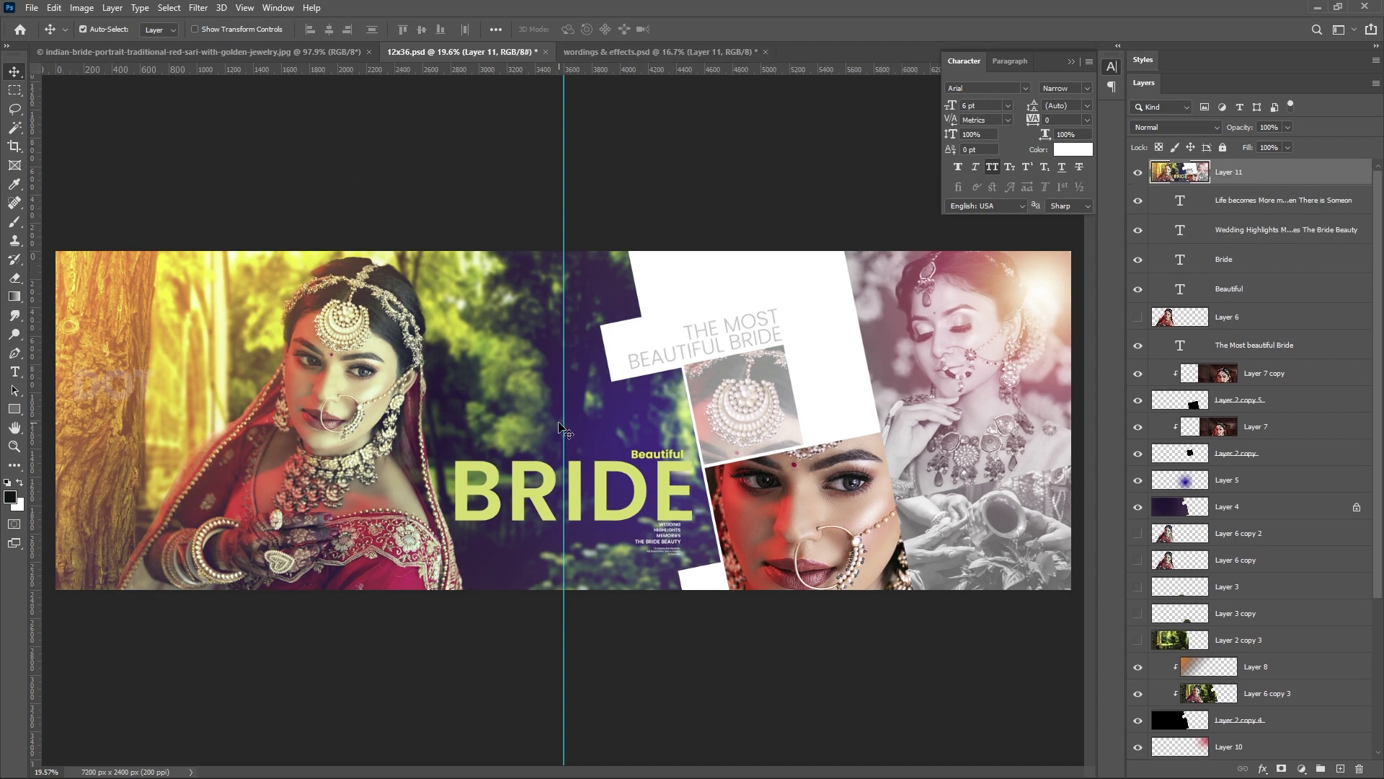
Crop the document to its existing canvas bounds, deleting the image parts that extend outside it.
{"action": "key", "text": "c"}
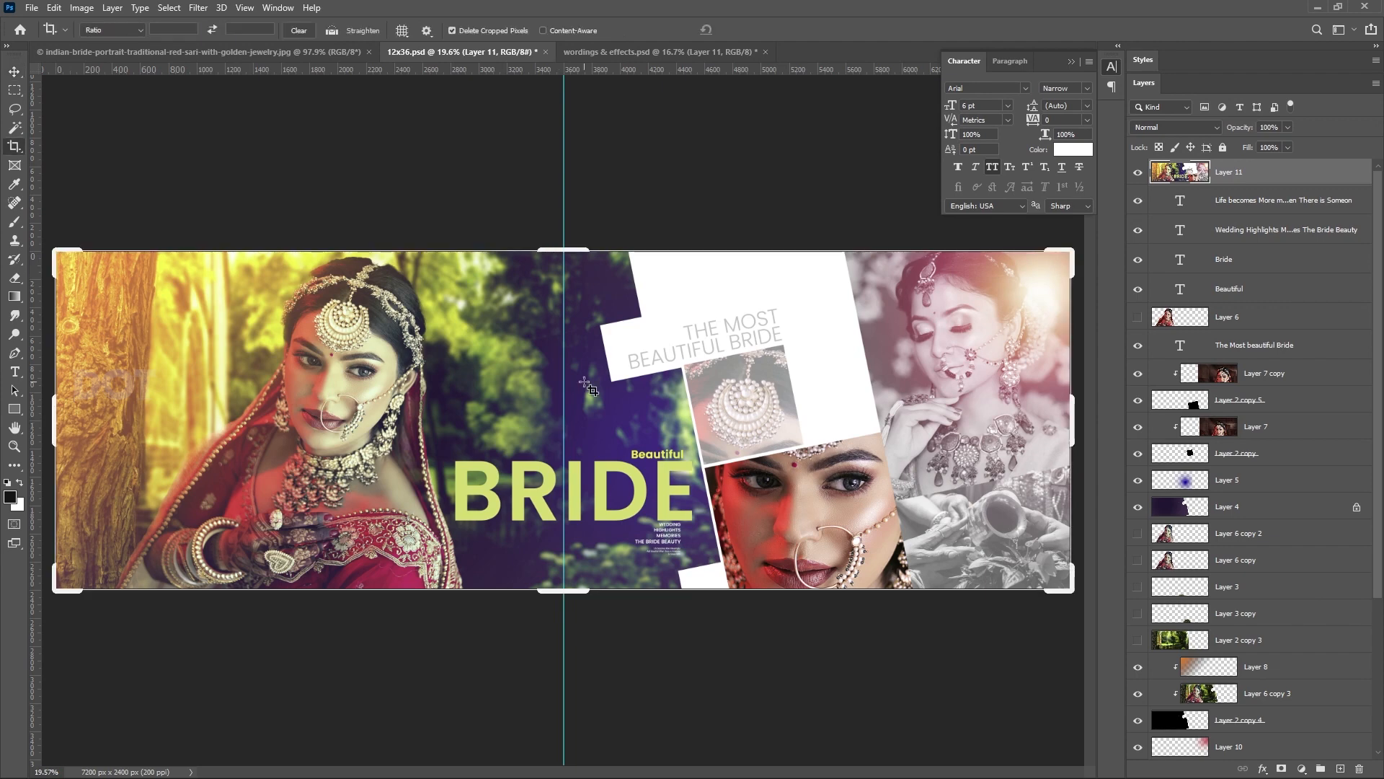
{"action": "left_click", "coordinate": [585, 383]}
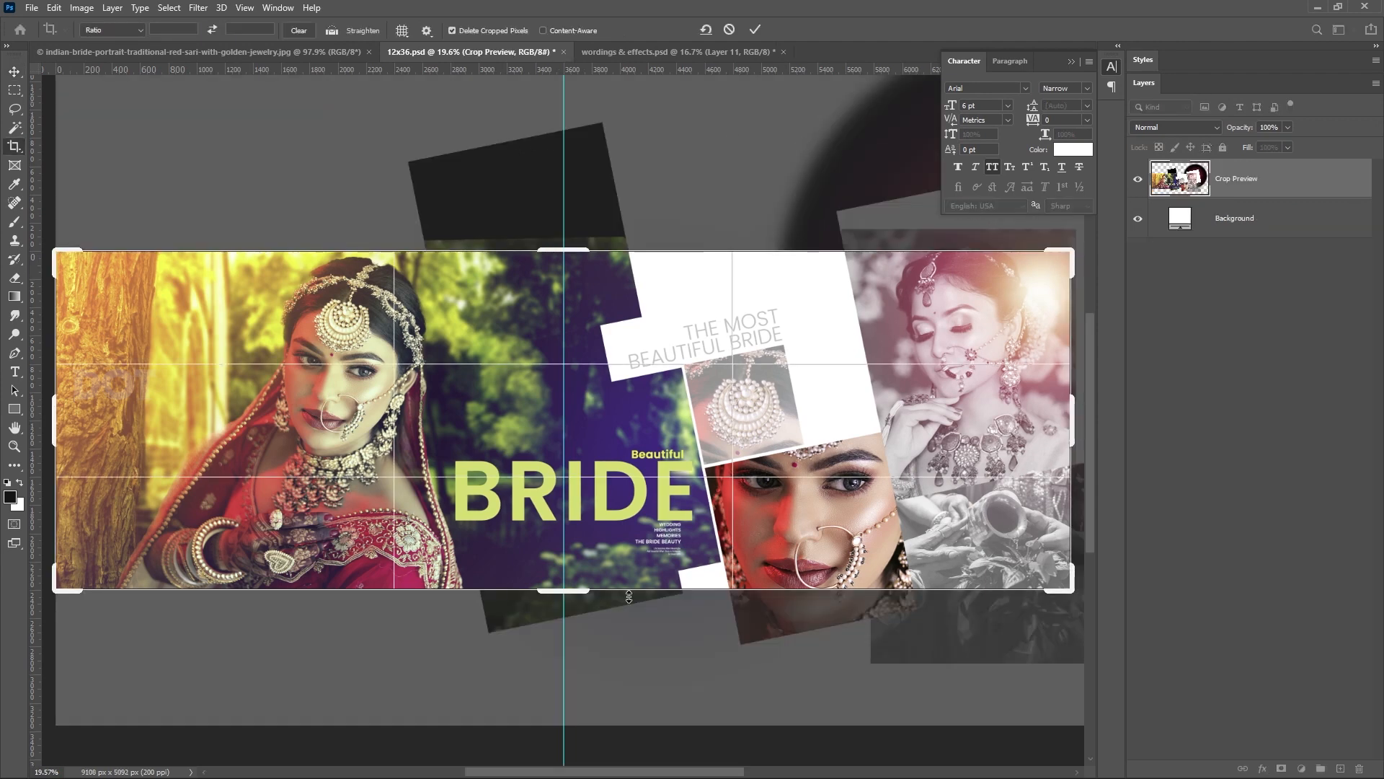
{"action": "key", "text": "Return"}
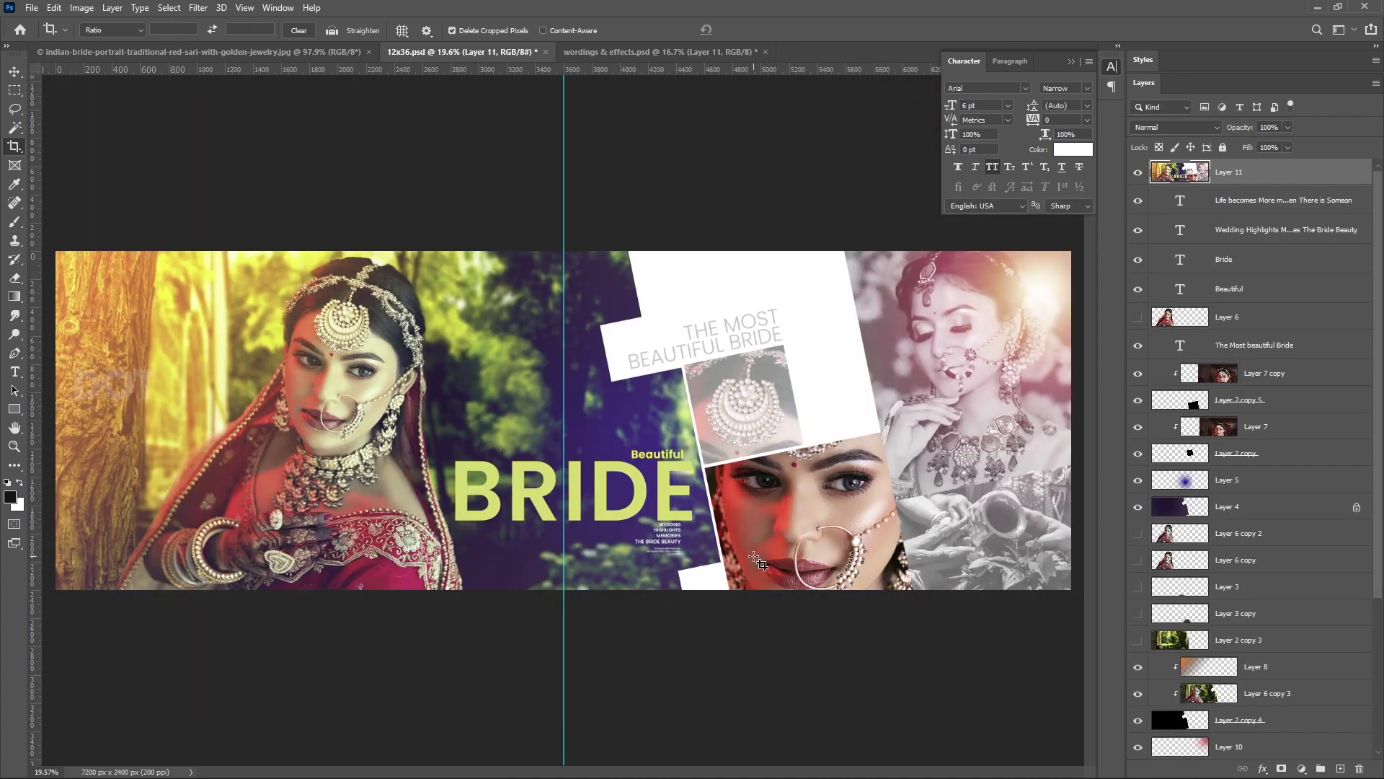
{"action": "left_click", "coordinate": [13, 71]}
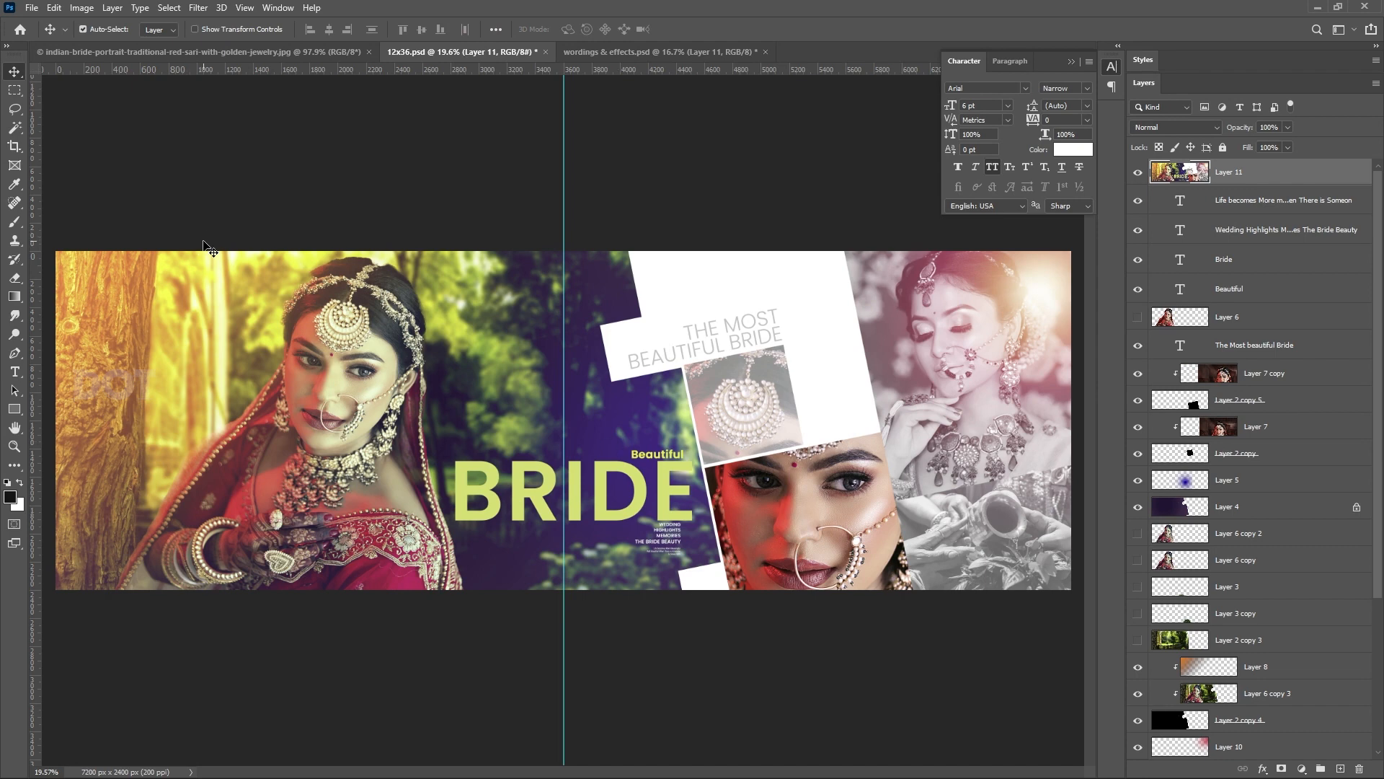
Apply Camera Raw Basic adjustments to the merged top layer with Tint +40, Blacks -4 and Whites +4.
{"action": "left_click", "coordinate": [197, 9]}
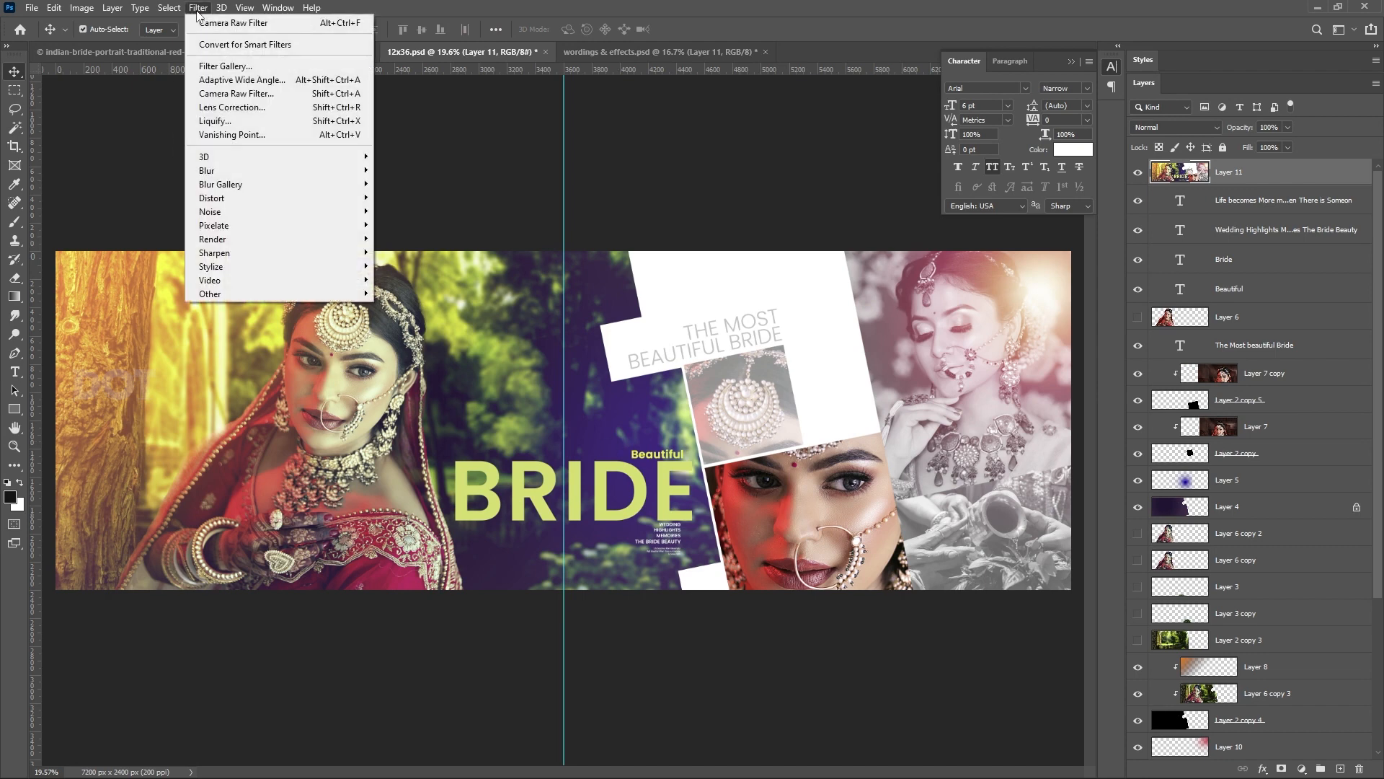
{"action": "left_click", "coordinate": [217, 93]}
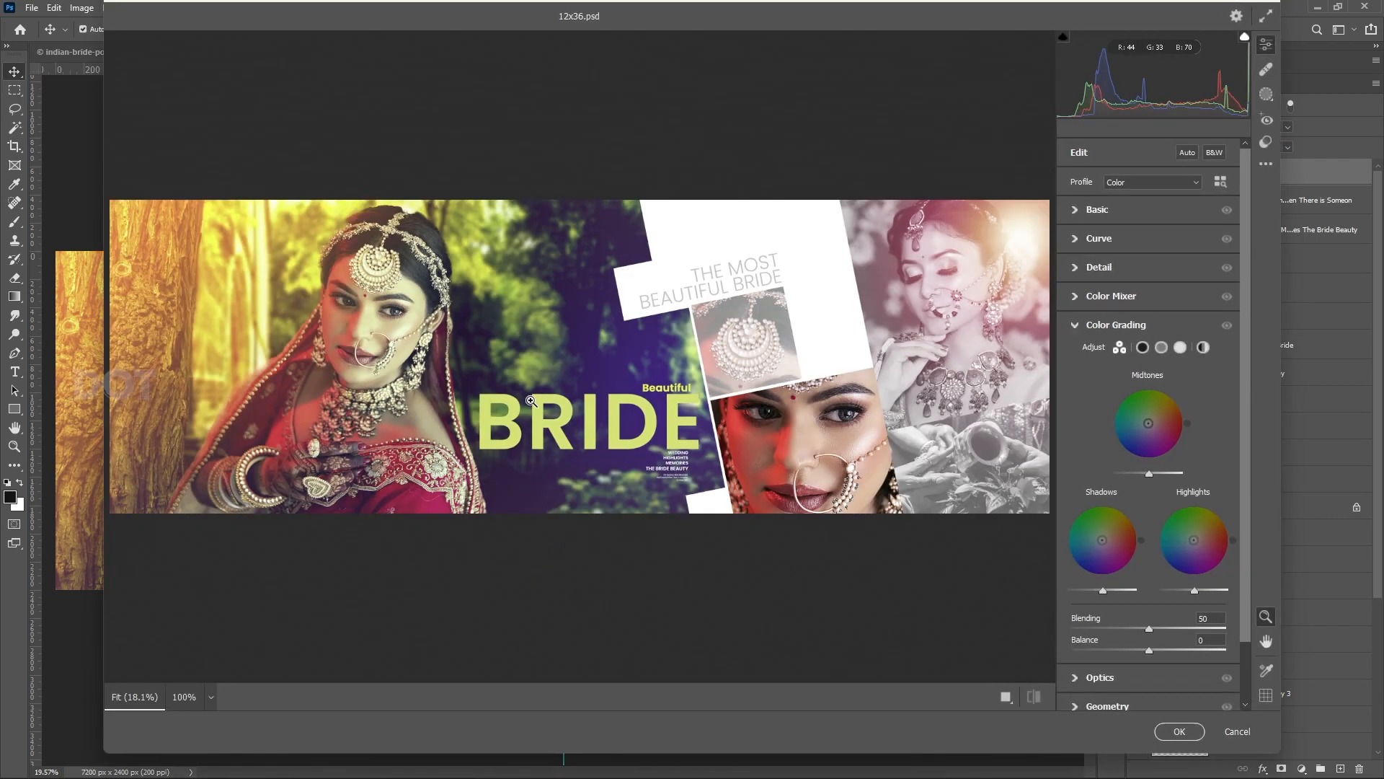
{"action": "left_click", "coordinate": [1075, 211]}
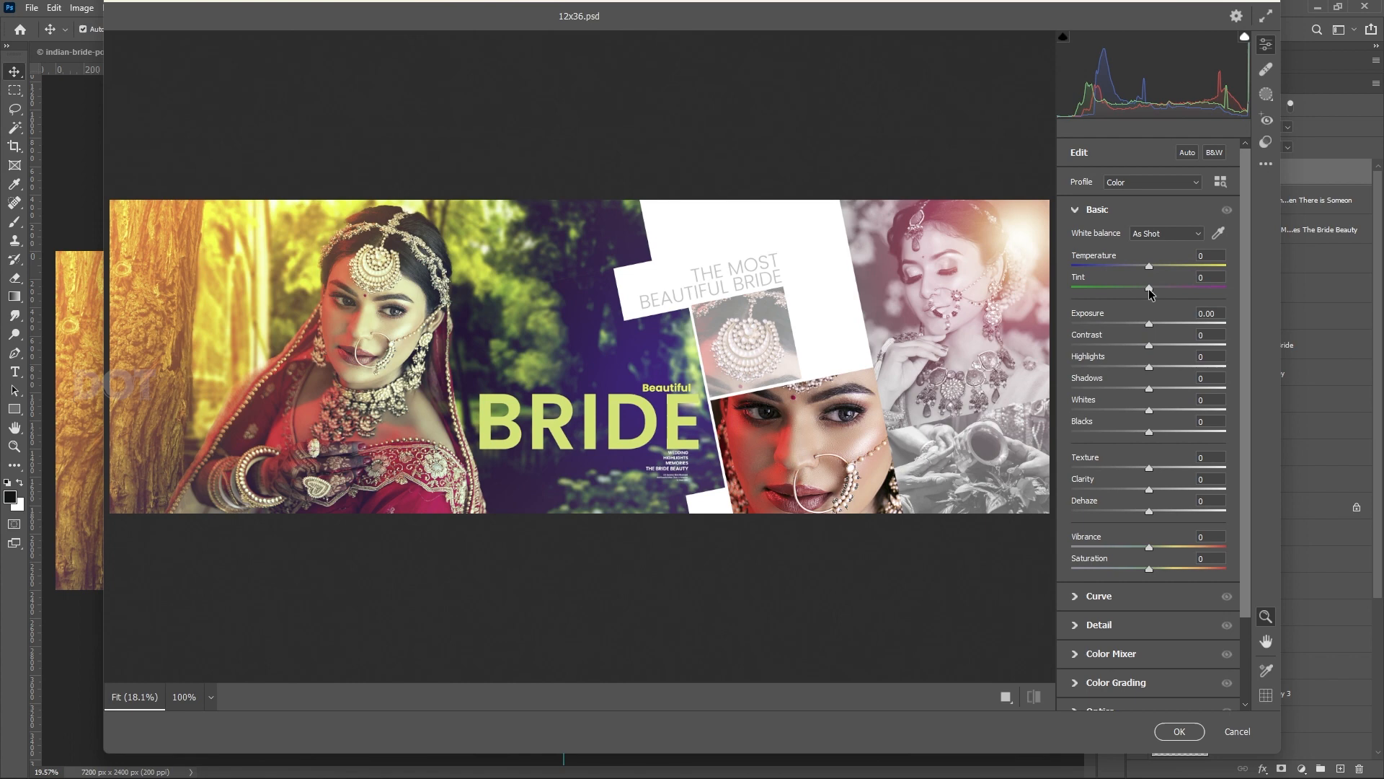
{"action": "left_click_drag", "start_coordinate": [1149, 287], "coordinate": [1180, 294]}
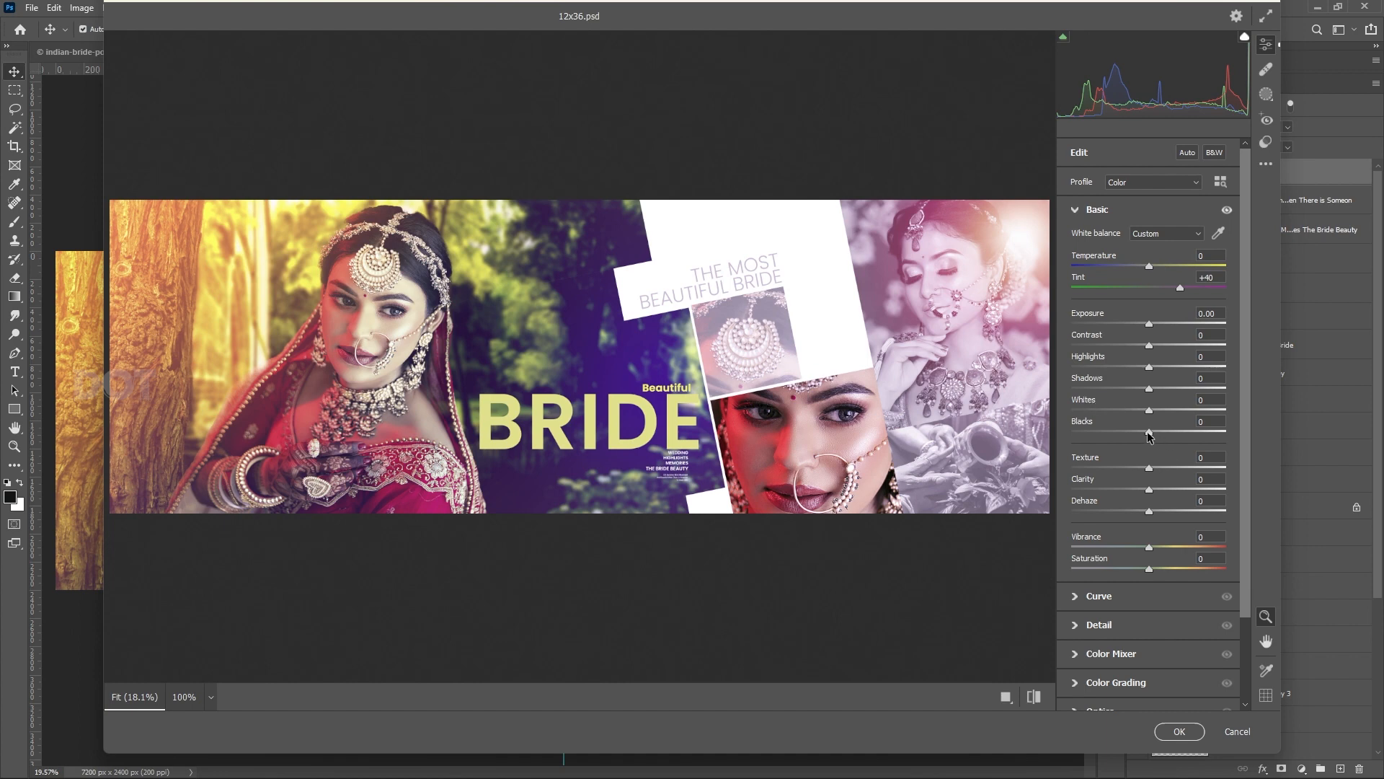
{"action": "mouse_move", "coordinate": [1149, 437]}
{"action": "left_mouse_down"}
{"action": "mouse_move", "coordinate": [1075, 435]}
{"action": "mouse_move", "coordinate": [1148, 437]}
{"action": "left_mouse_up"}
{"action": "left_click_drag", "start_coordinate": [1151, 410], "coordinate": [1153, 410]}
Compare the spread with and without the Basic adjustments, examining both the whole layout and a close-up of the title and face.
{"action": "left_click", "coordinate": [1227, 210]}
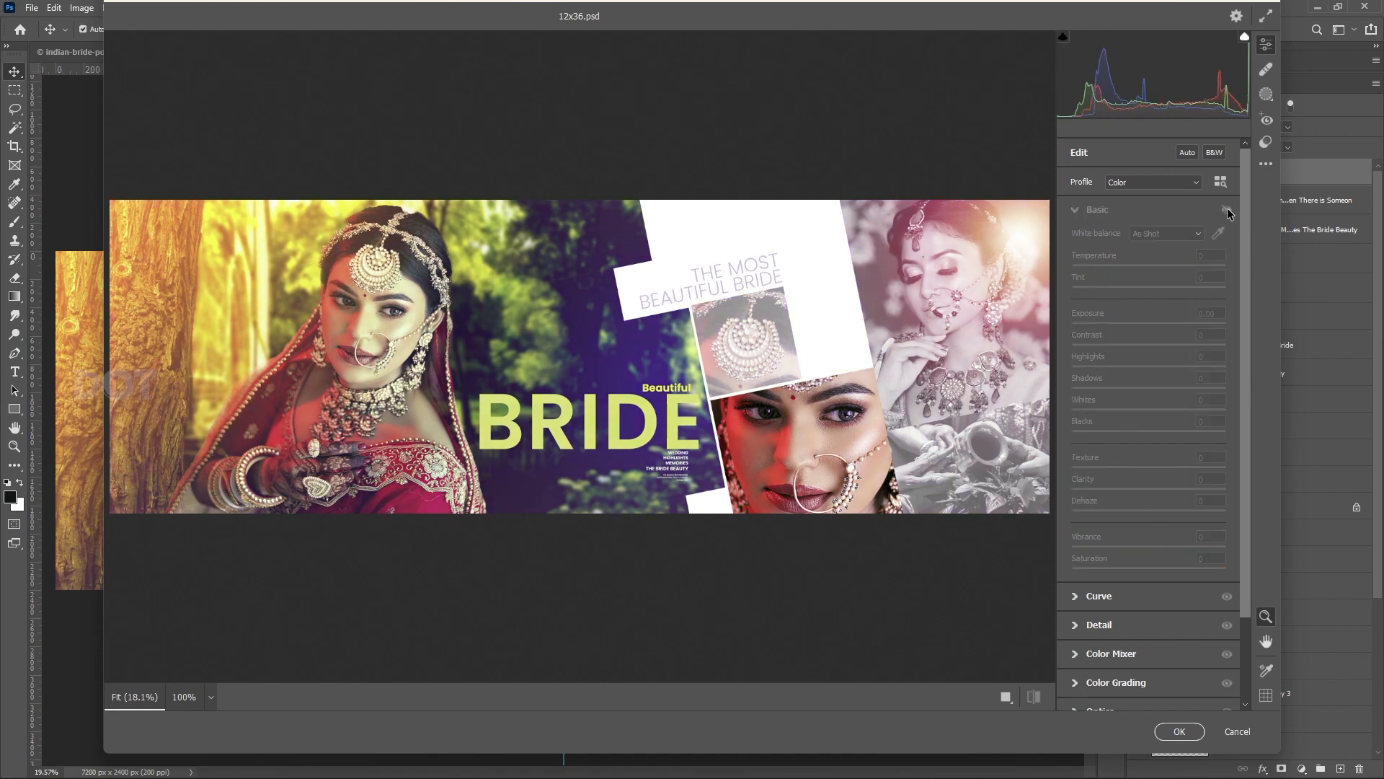
{"action": "left_click", "coordinate": [1227, 209]}
{"action": "left_click", "coordinate": [1228, 210]}
{"action": "left_click", "coordinate": [1227, 209]}
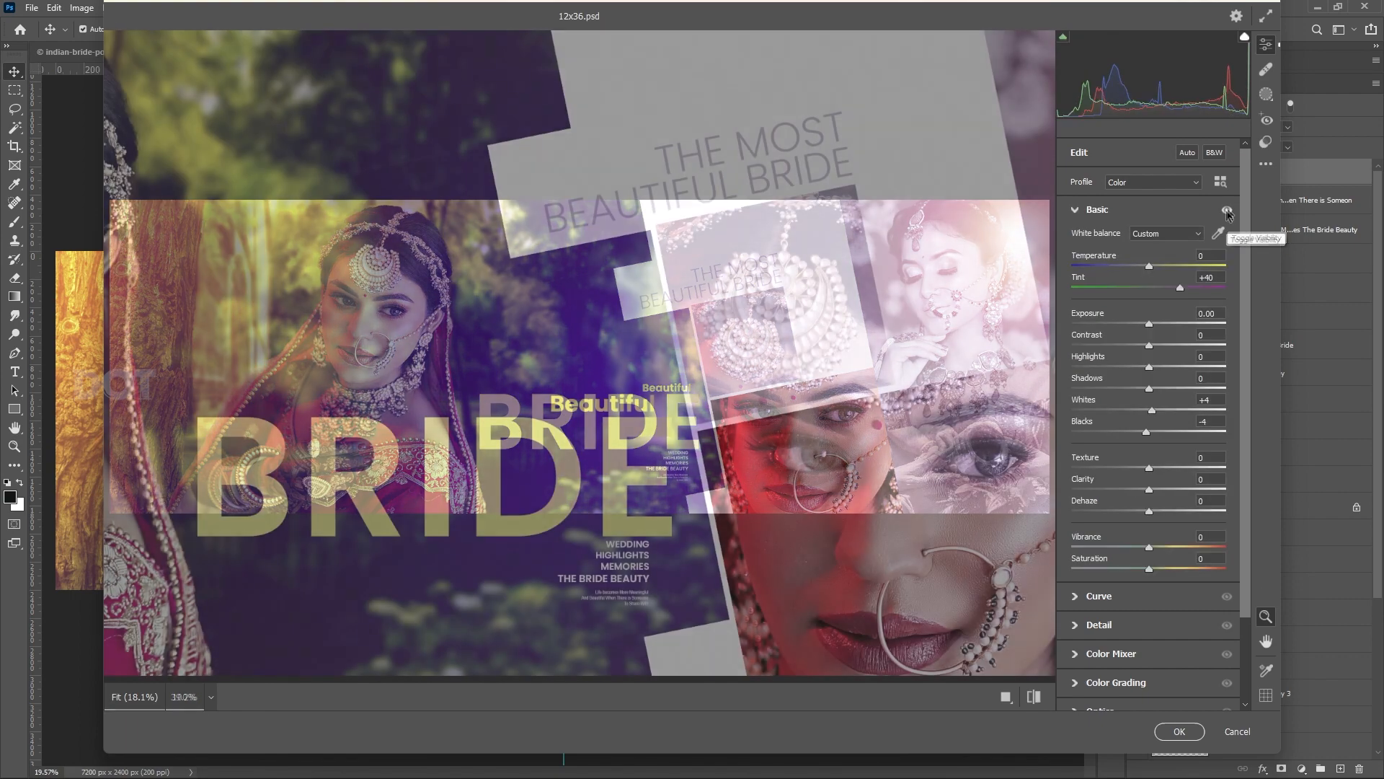
{"action": "left_click", "coordinate": [1227, 211]}
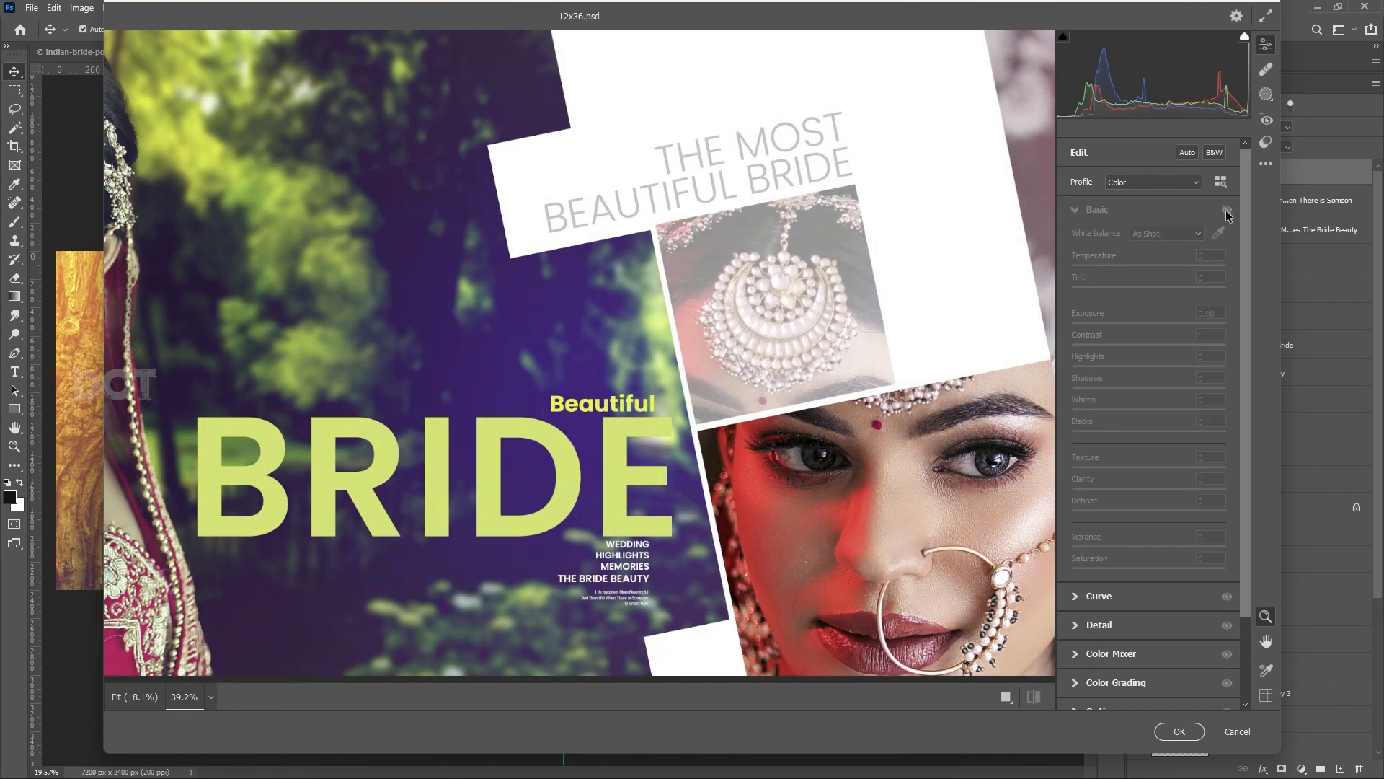
{"action": "left_click", "coordinate": [1227, 211]}
{"action": "left_click_drag", "start_coordinate": [757, 508], "coordinate": [673, 319]}
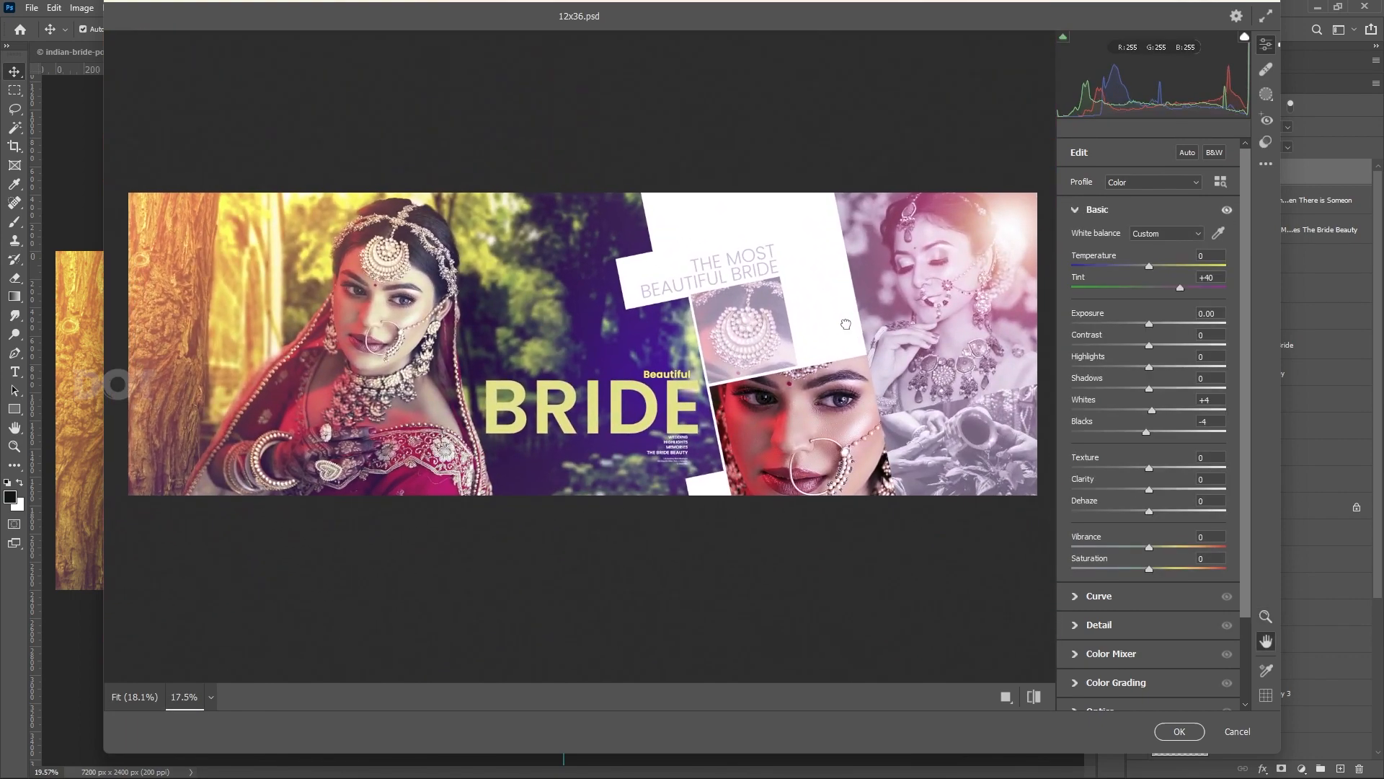